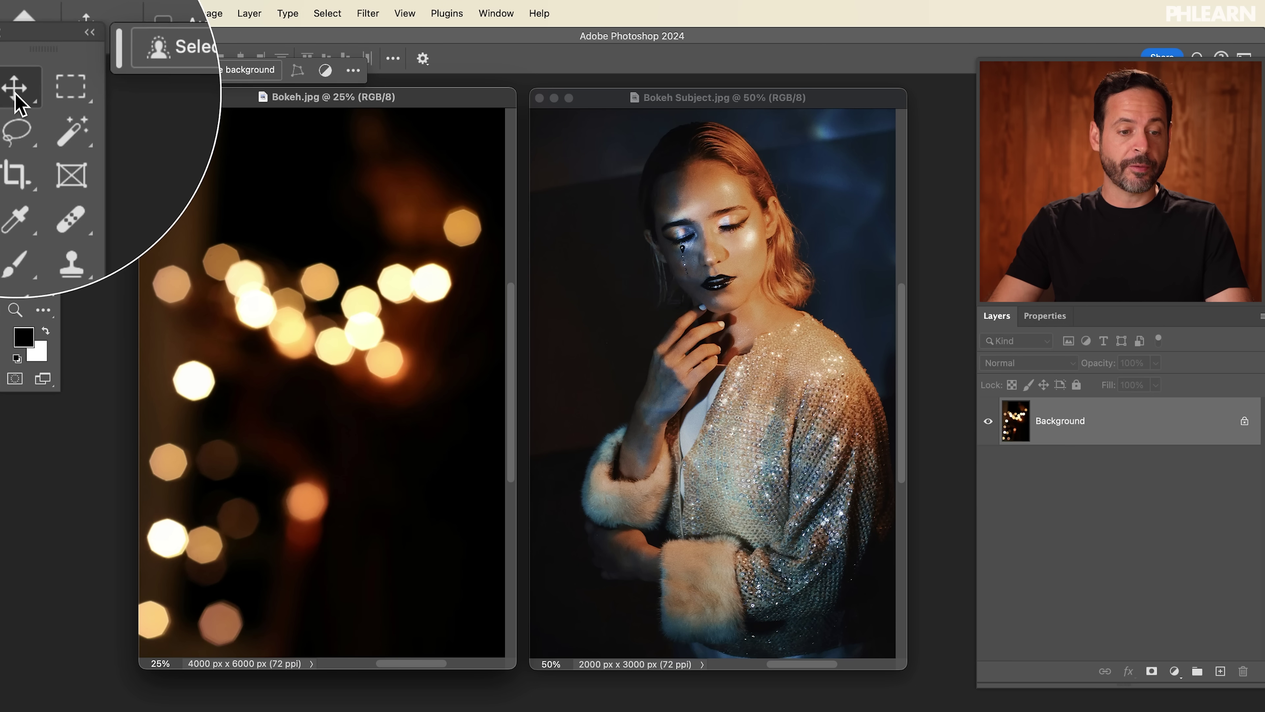
# Copy the bokeh image into the Bokeh Subject document as a new layer, enlarge the workspace view and compare with the layer hidden
pyautogui.moveTo(351, 292); pyautogui.dragTo(745, 304)
pyautogui.press('f')
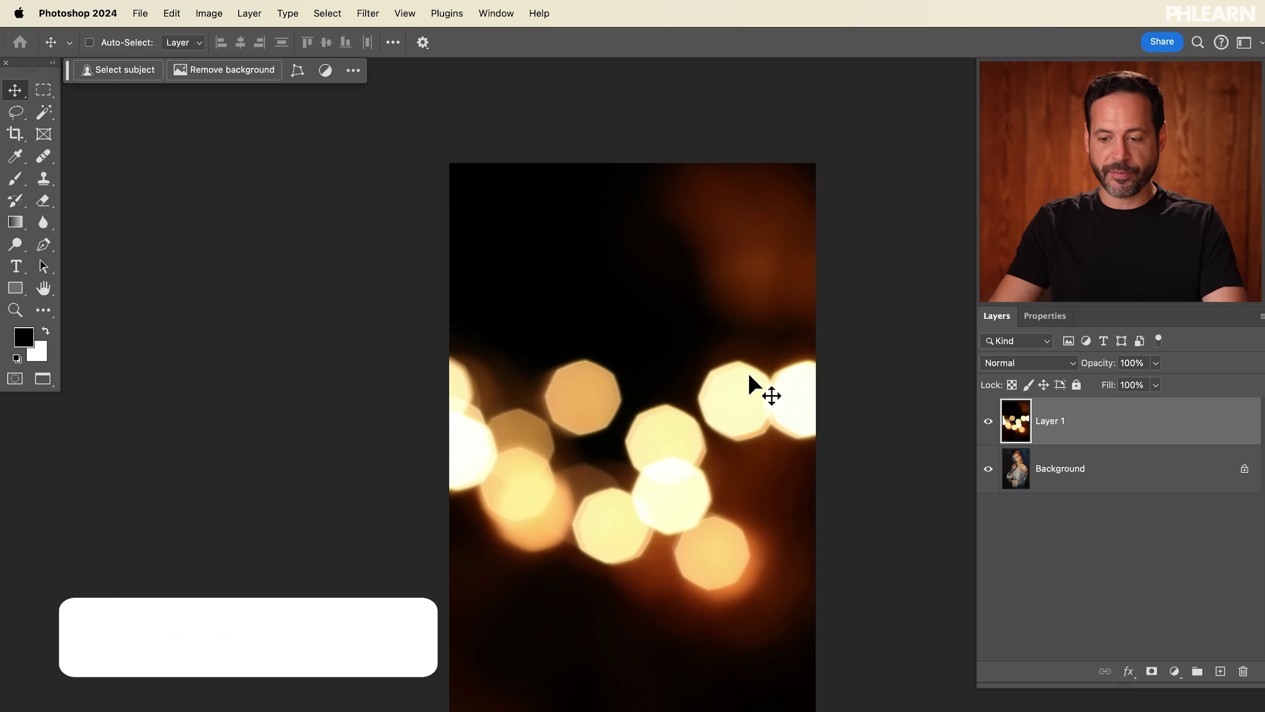
pyautogui.click(985, 424)
pyautogui.click(985, 423)
pyautogui.click(986, 424)
pyautogui.click(986, 423)
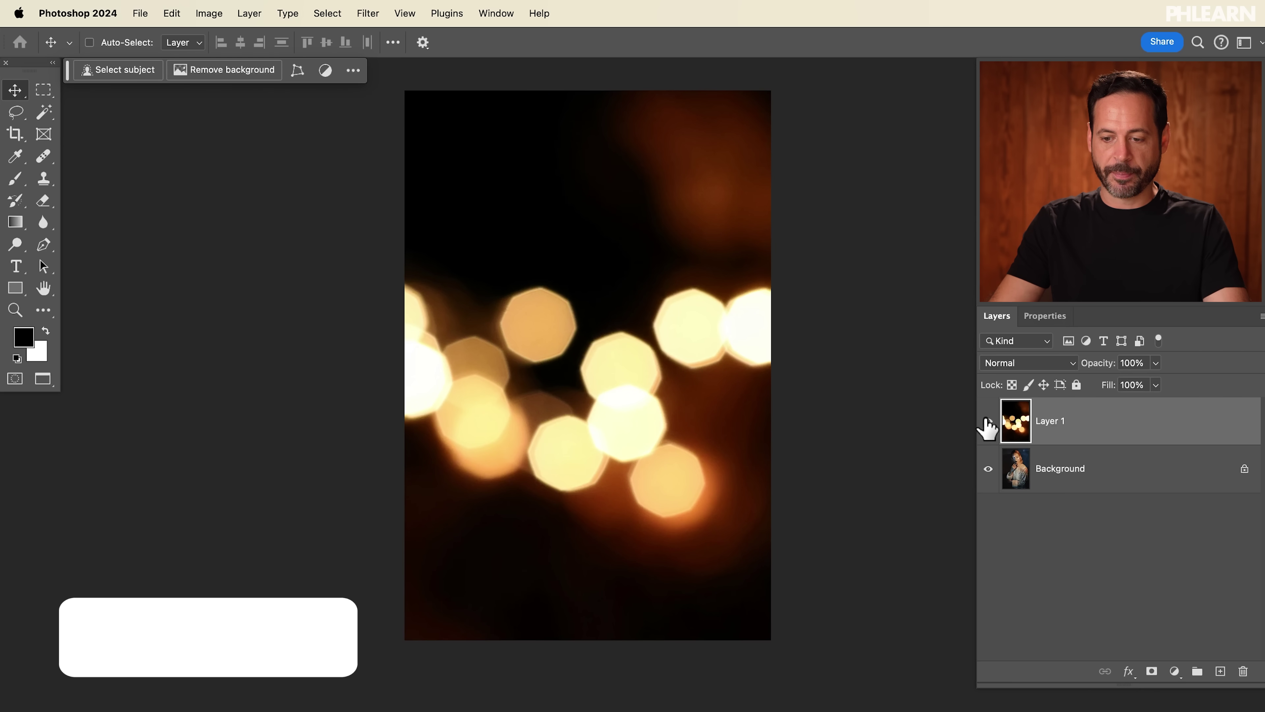
# Scale the bokeh layer to 55% and reposition it to cover the whole canvas, then compare with it hidden and shown
pyautogui.press('super+t')
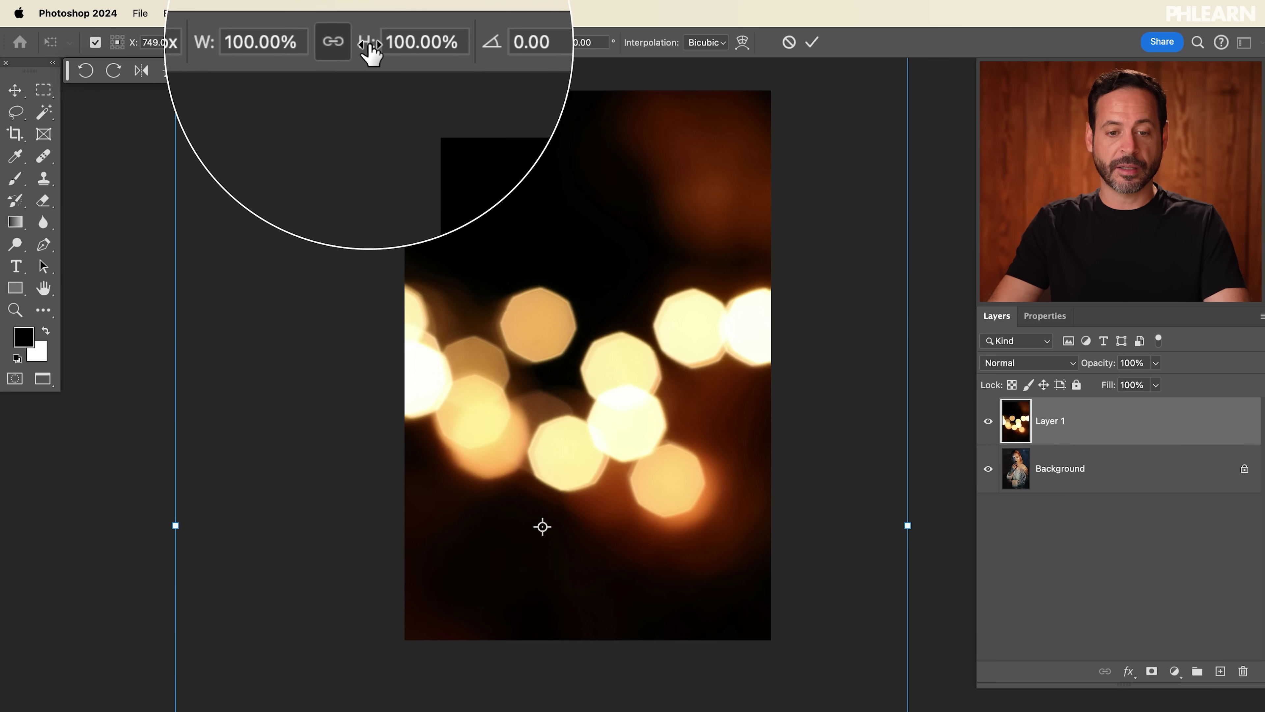
pyautogui.moveTo(369, 50); pyautogui.dragTo(336, 65)
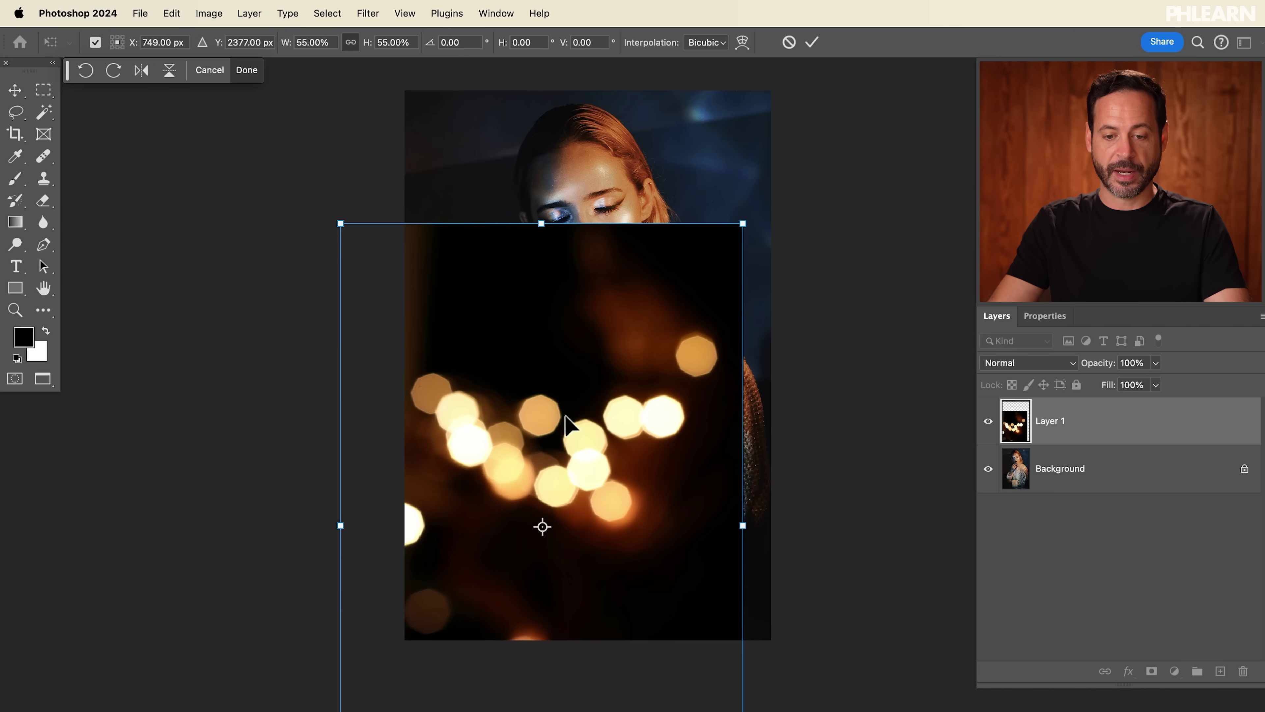
pyautogui.moveTo(565, 416); pyautogui.dragTo(609, 274)
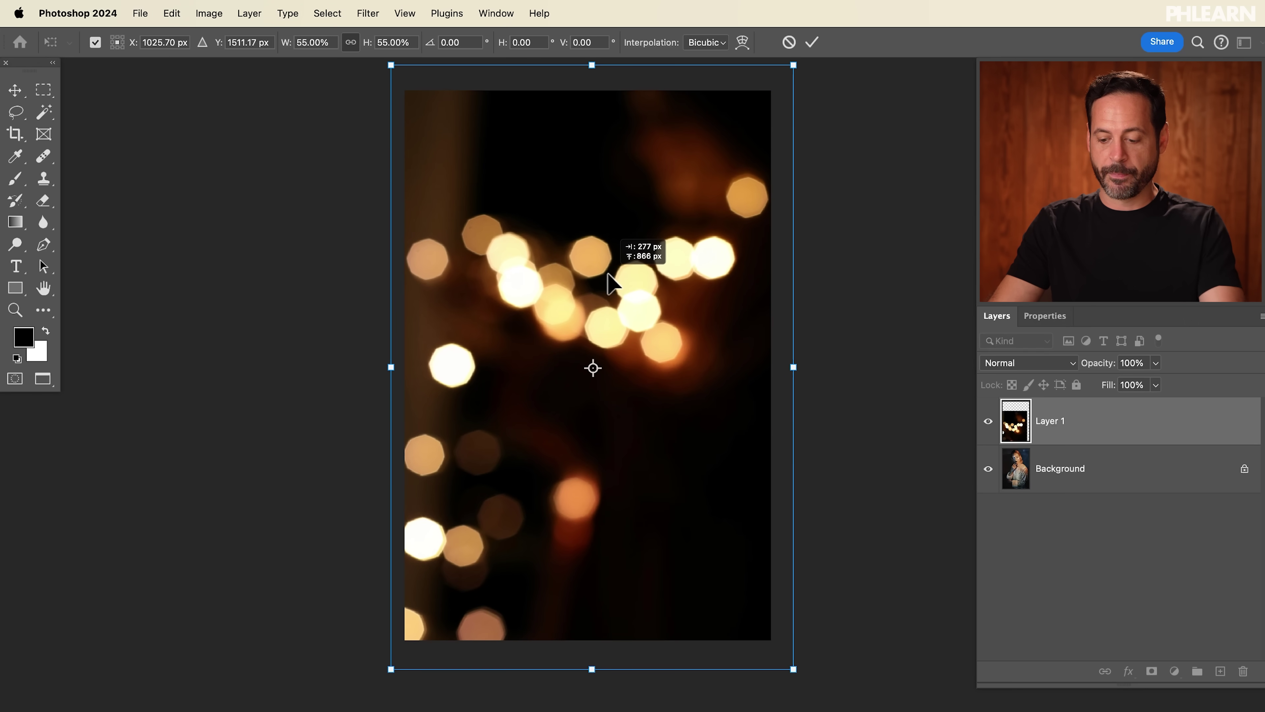
pyautogui.press('Return')
pyautogui.click(988, 421)
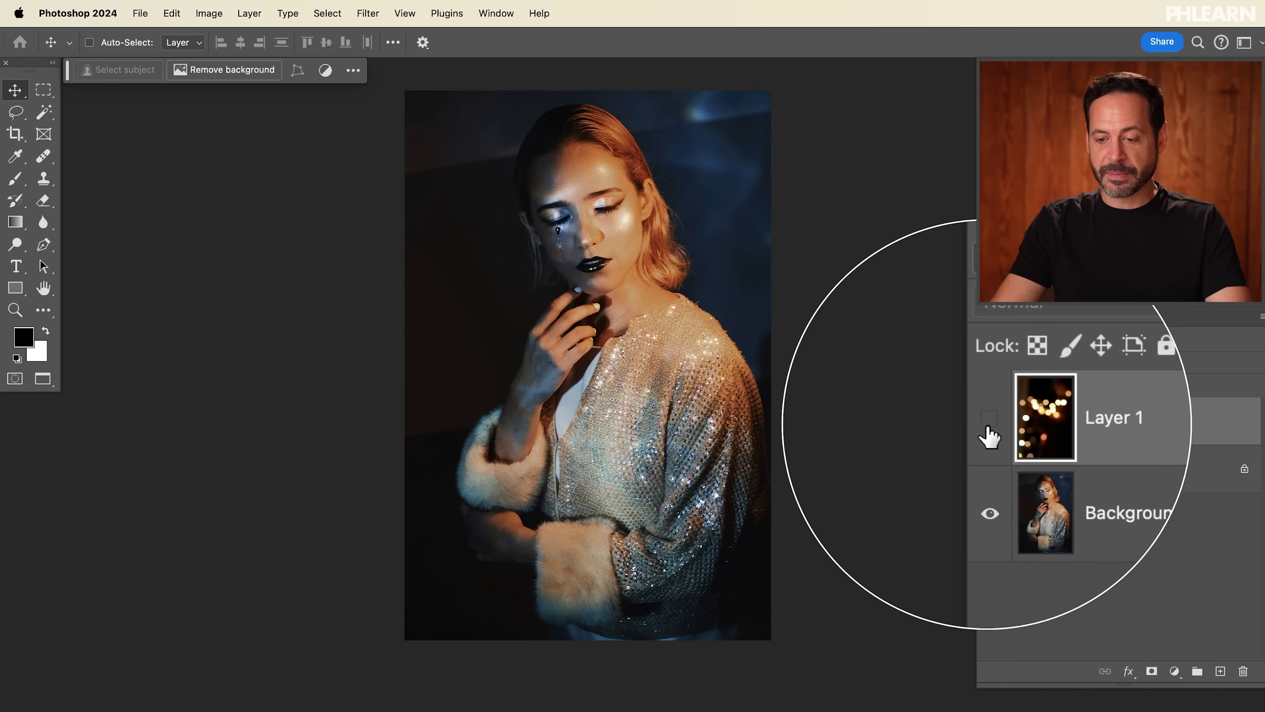
pyautogui.click(987, 421)
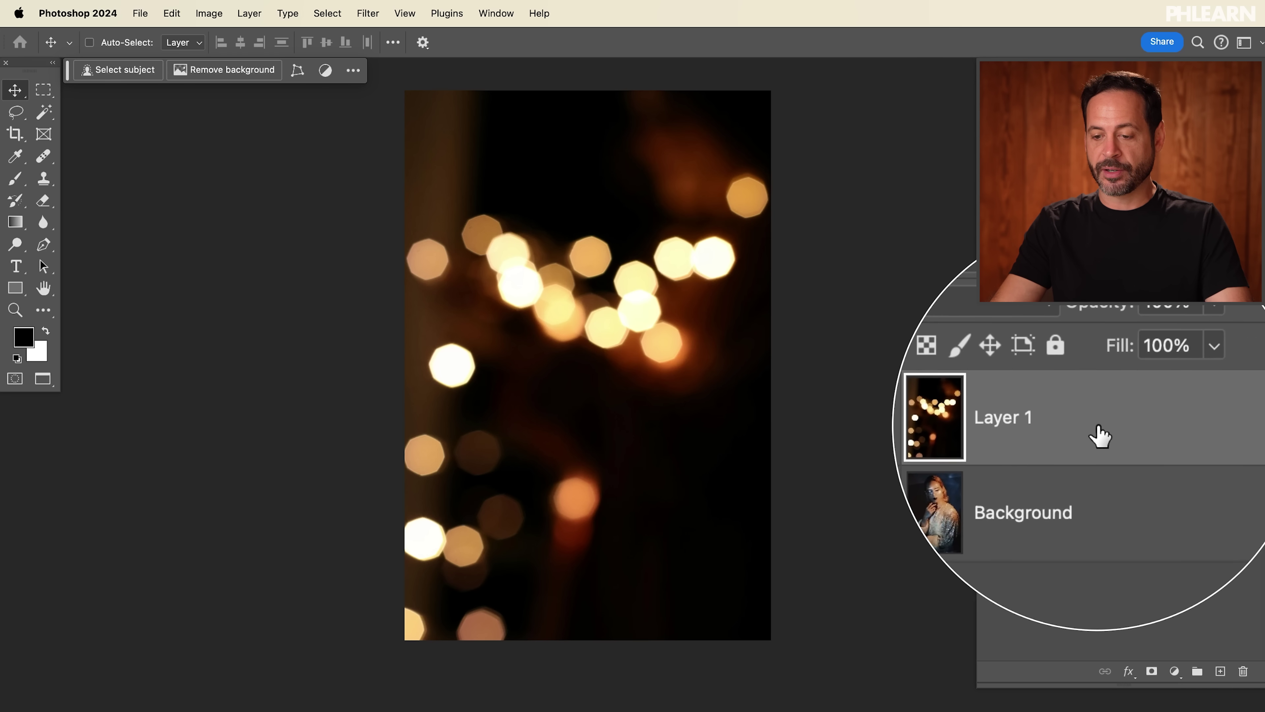
# Open the blending options of Layer 1 and arrange the dialog and the image side by side
pyautogui.doubleClick(1105, 425)
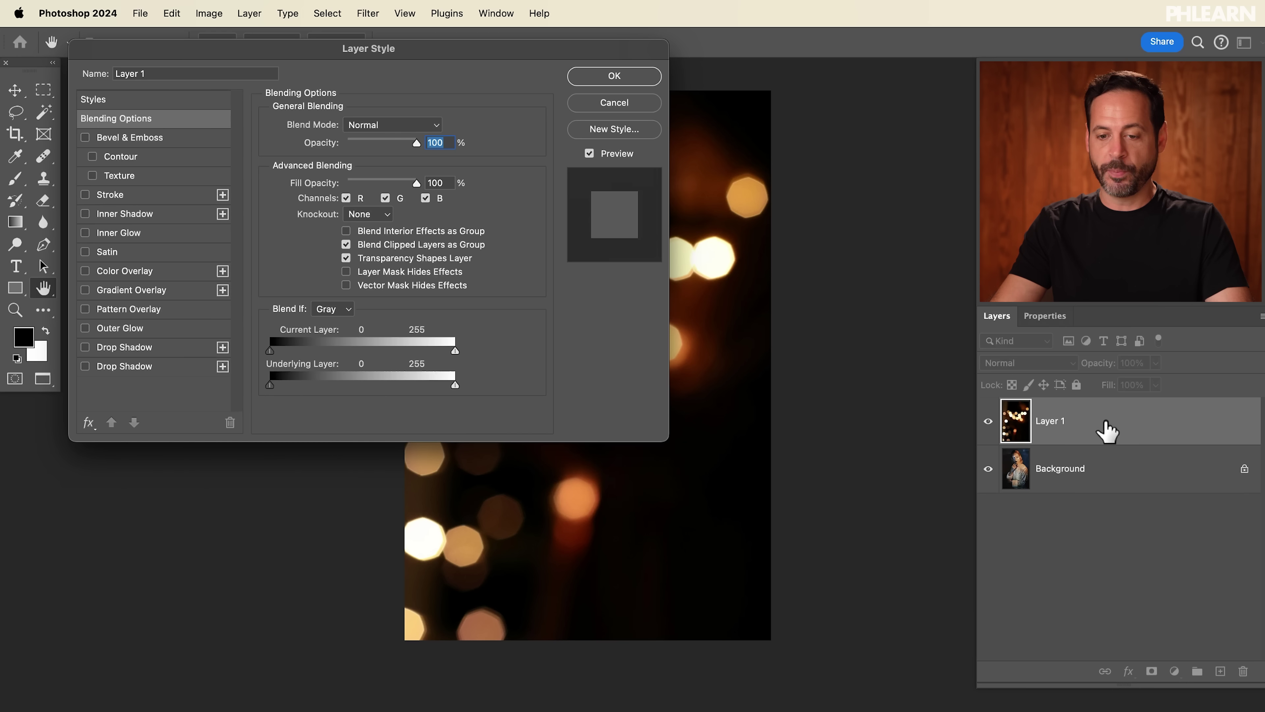
pyautogui.moveTo(431, 55); pyautogui.dragTo(458, 169)
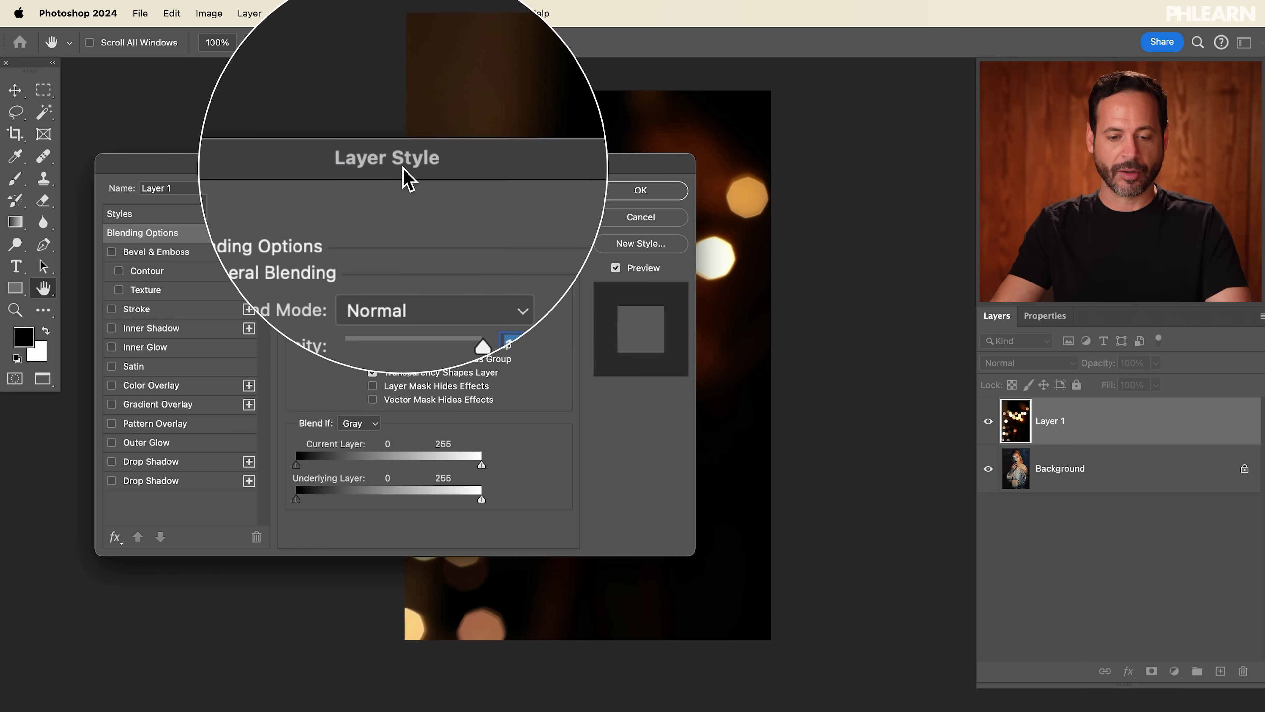
pyautogui.moveTo(753, 323); pyautogui.dragTo(952, 339)
pyautogui.moveTo(565, 162); pyautogui.dragTo(535, 154)
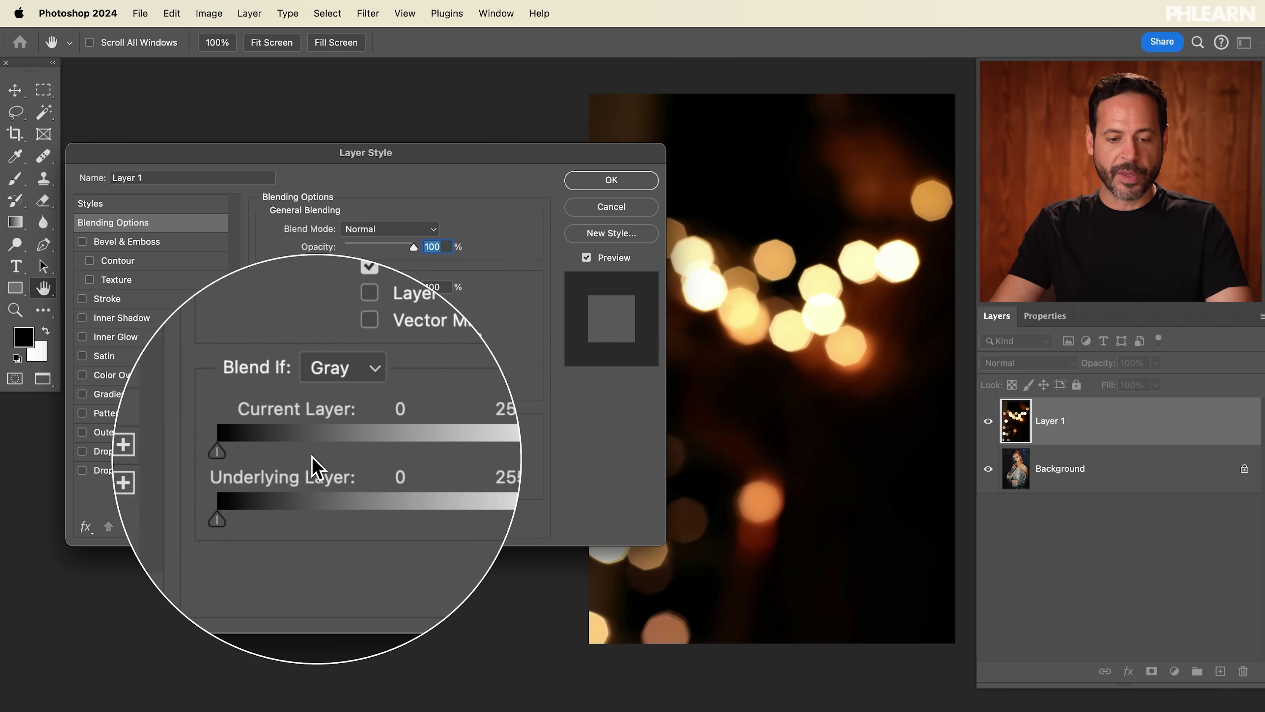
# Try Blend If on the current layer, hiding its darks up to 149 and its highlights down to 82 and below, and reset both ends
pyautogui.moveTo(268, 454); pyautogui.dragTo(278, 452)
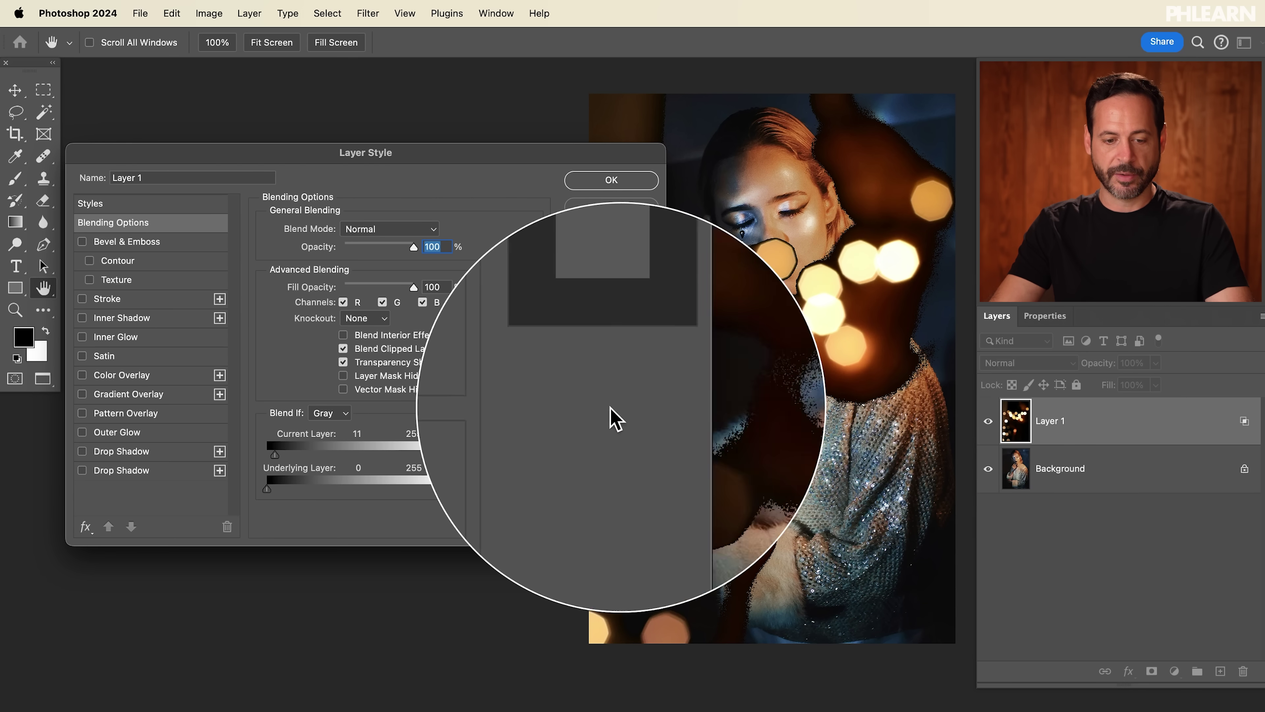
pyautogui.moveTo(275, 454); pyautogui.dragTo(303, 448)
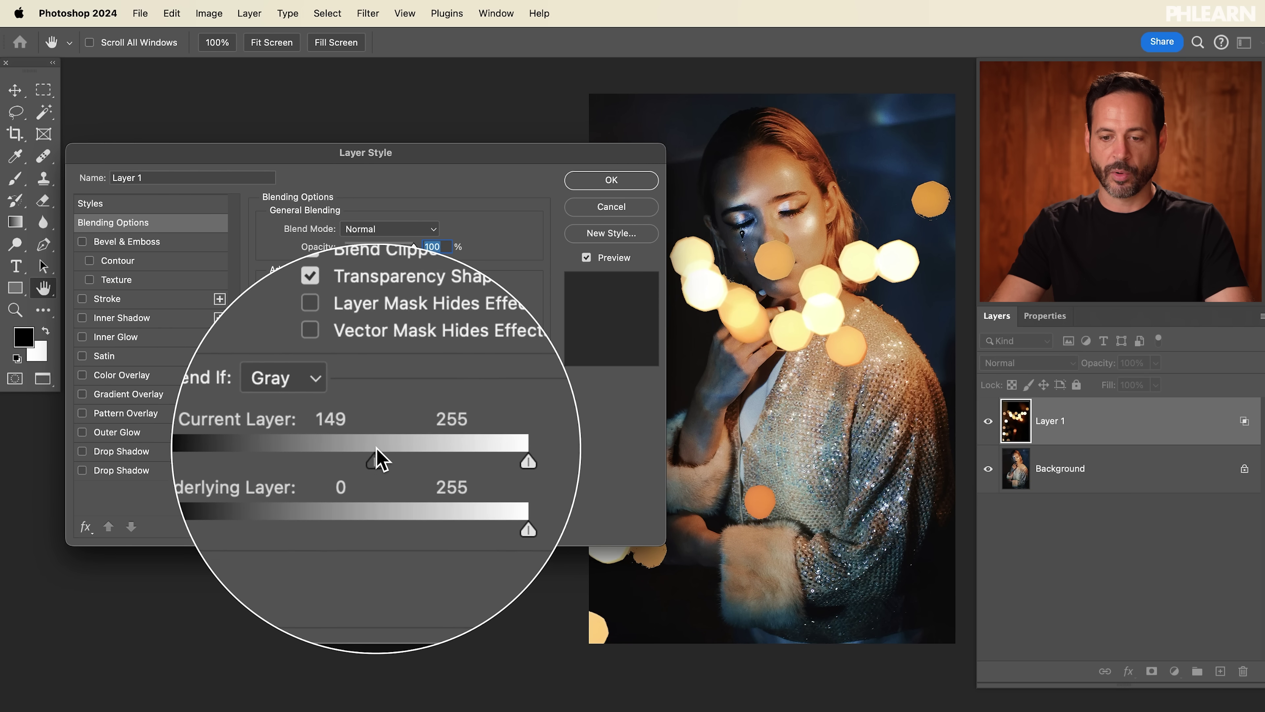
pyautogui.moveTo(297, 450); pyautogui.dragTo(256, 453)
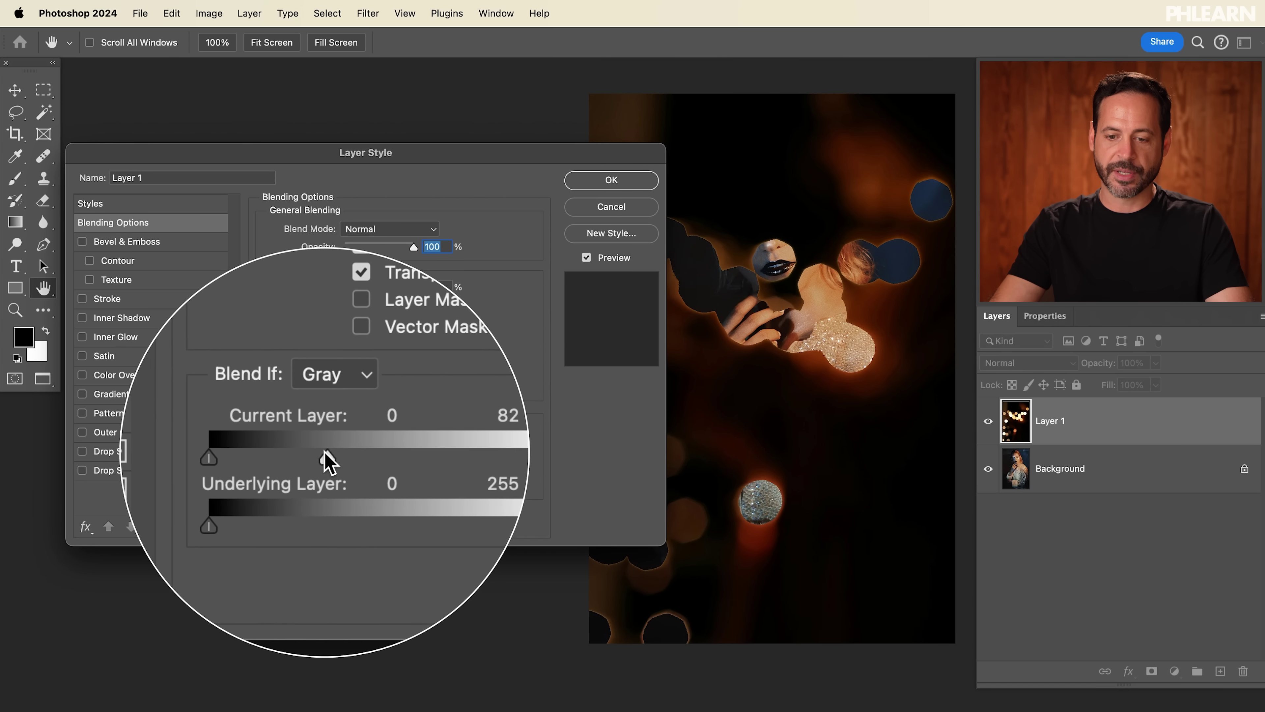
pyautogui.moveTo(290, 461); pyautogui.dragTo(297, 500)
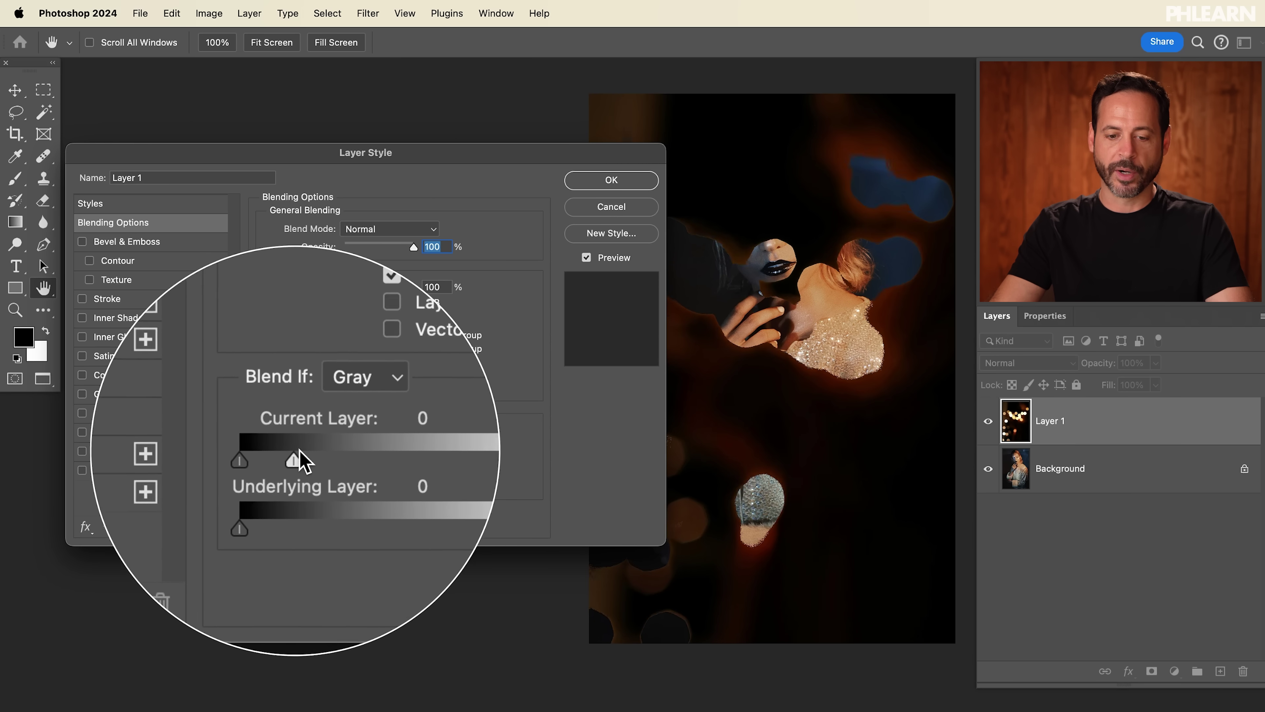
pyautogui.moveTo(423, 460); pyautogui.dragTo(466, 461)
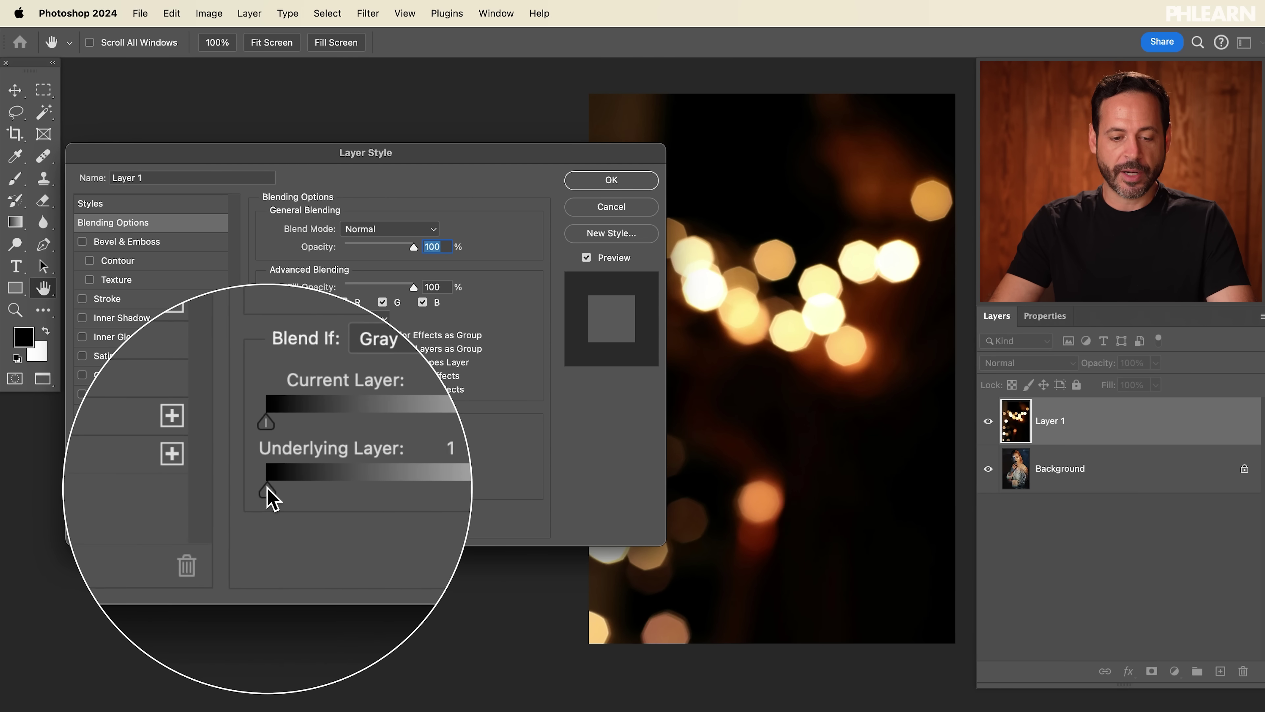
# Try Blend If on the underlying layer, raising the dark end to 134 and lowering the light end to 65, and reset both
pyautogui.moveTo(275, 486); pyautogui.dragTo(292, 484)
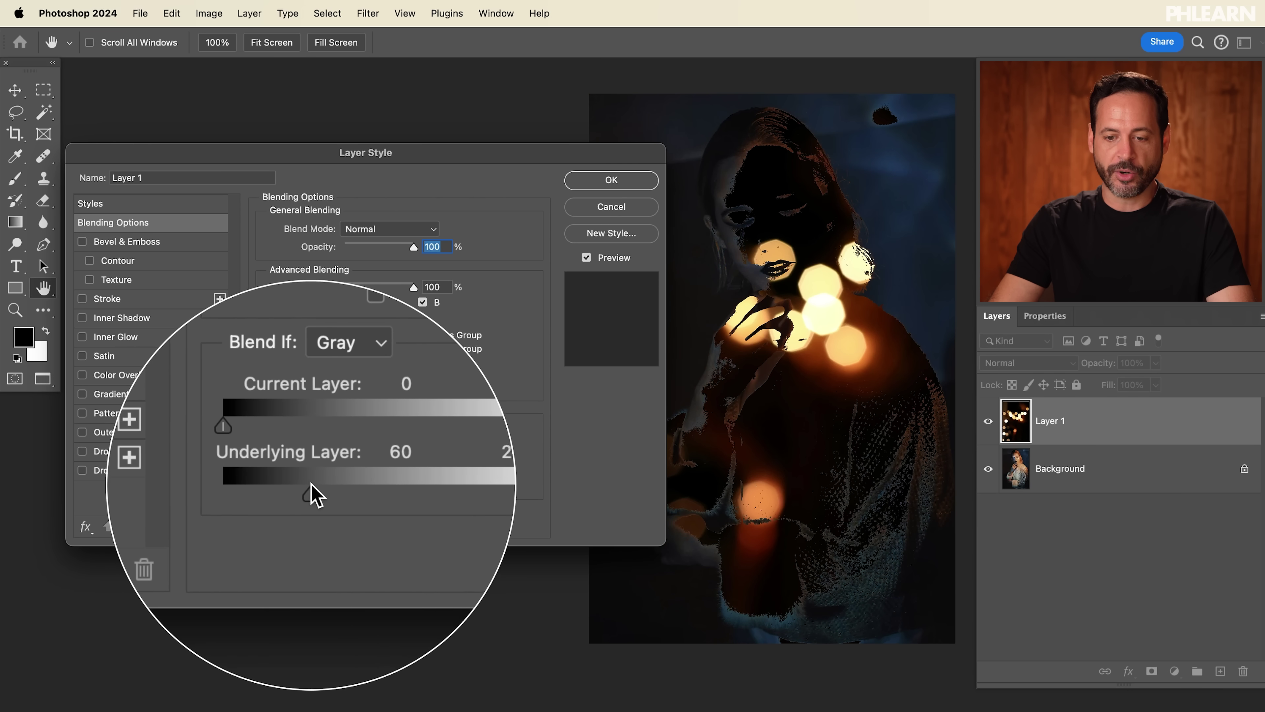
pyautogui.moveTo(316, 481); pyautogui.dragTo(327, 479)
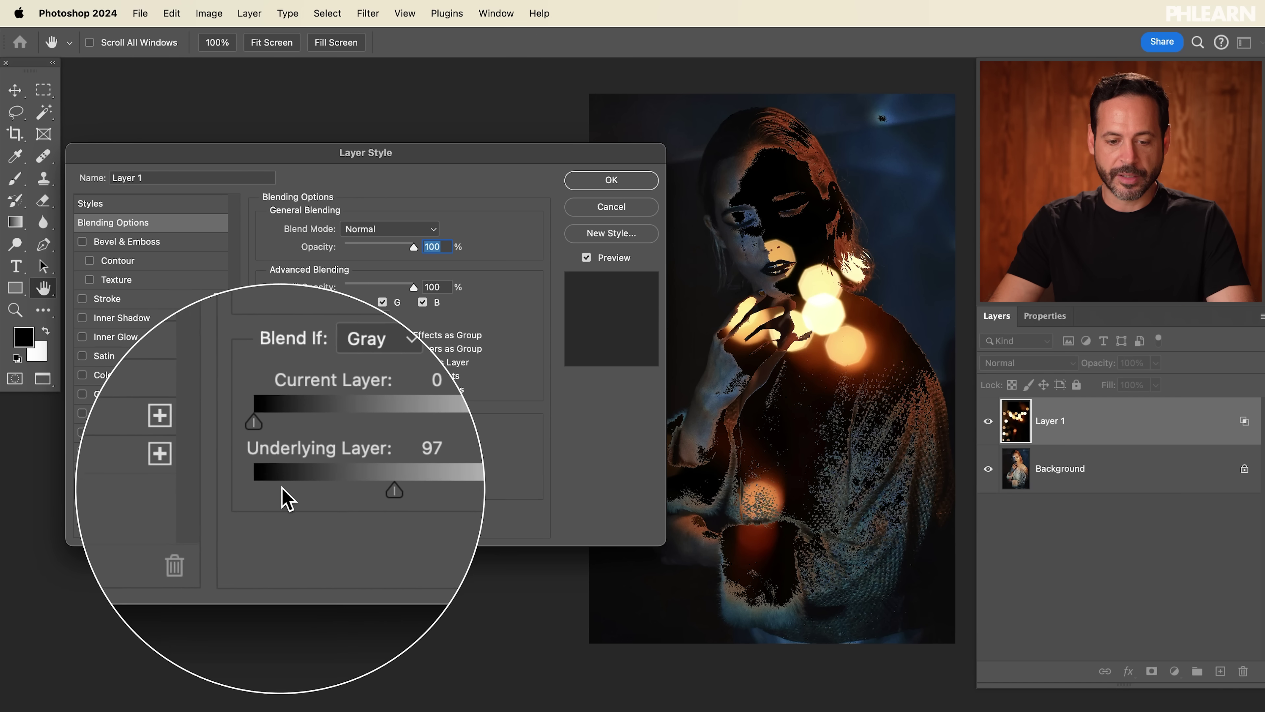
pyautogui.moveTo(340, 485); pyautogui.dragTo(380, 482)
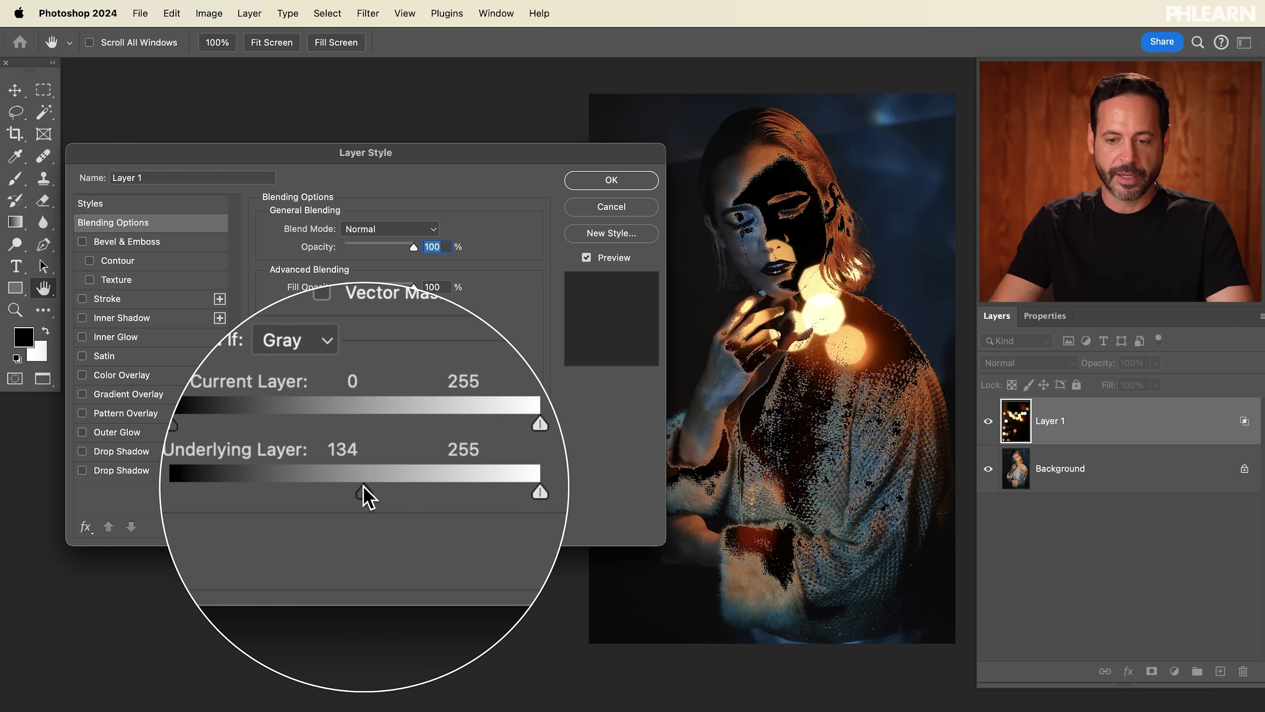
pyautogui.moveTo(326, 493); pyautogui.dragTo(262, 489)
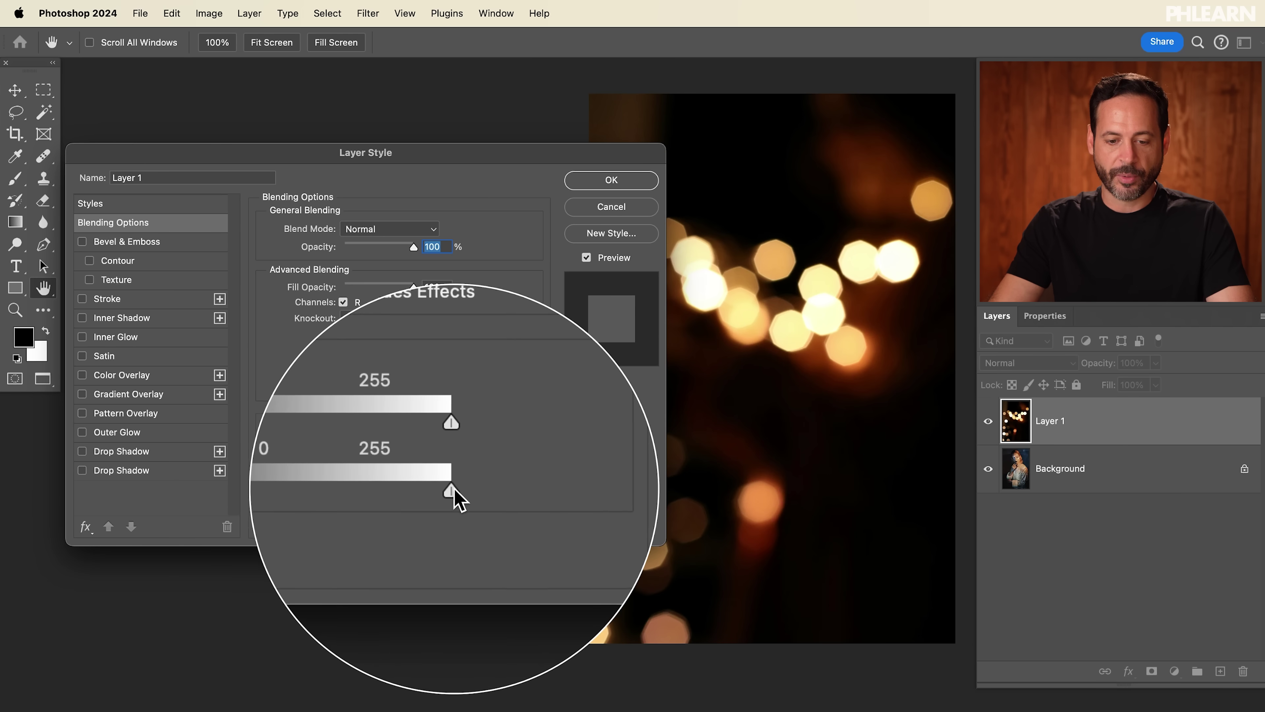
pyautogui.moveTo(444, 487); pyautogui.dragTo(317, 482)
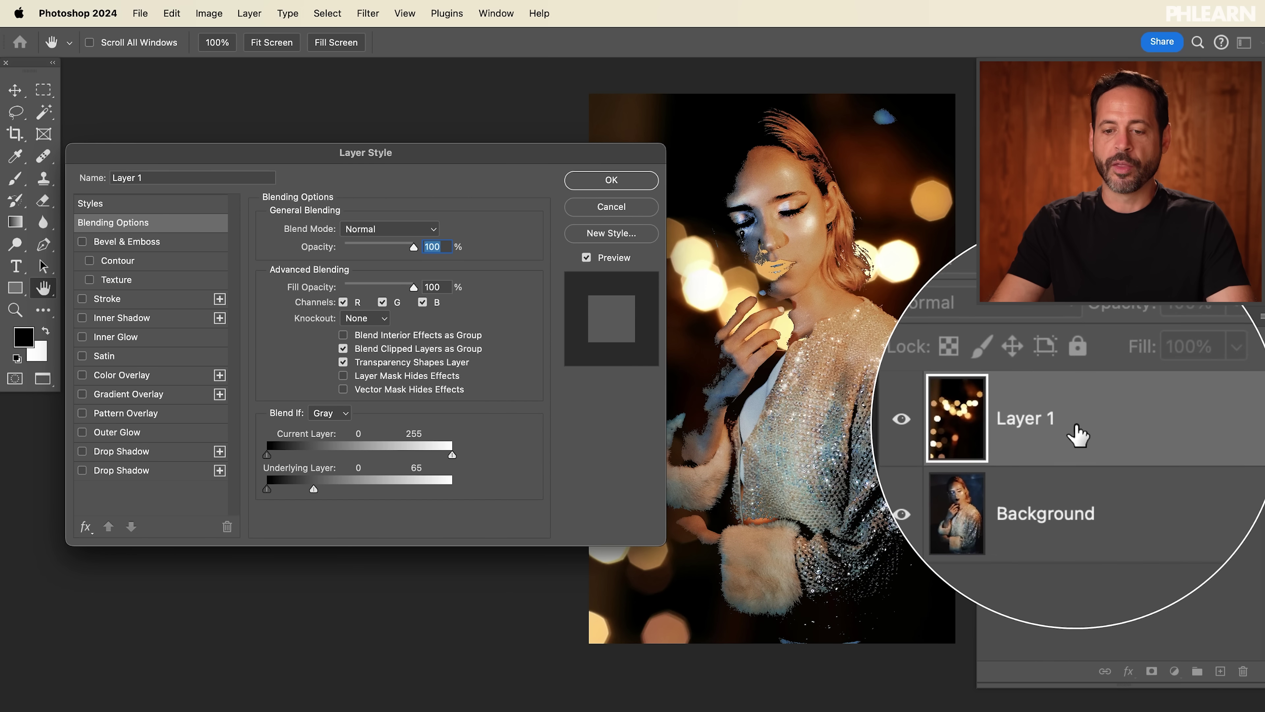
pyautogui.moveTo(317, 498); pyautogui.dragTo(387, 502)
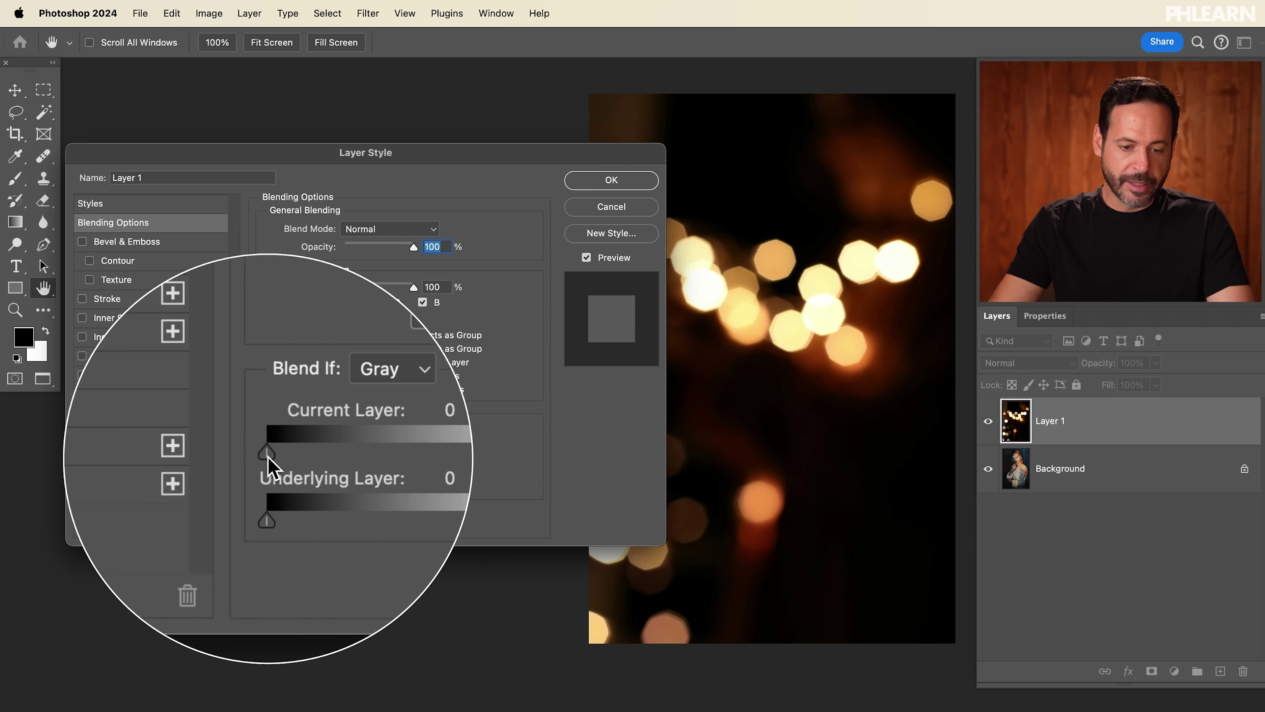
# Split the current layer's dark Blend If slider and feather the transition to 12 / 148
pyautogui.moveTo(272, 463)
pyautogui.mouseDown()
pyautogui.moveTo(294, 469)
pyautogui.moveTo(259, 470)
pyautogui.mouseUp()
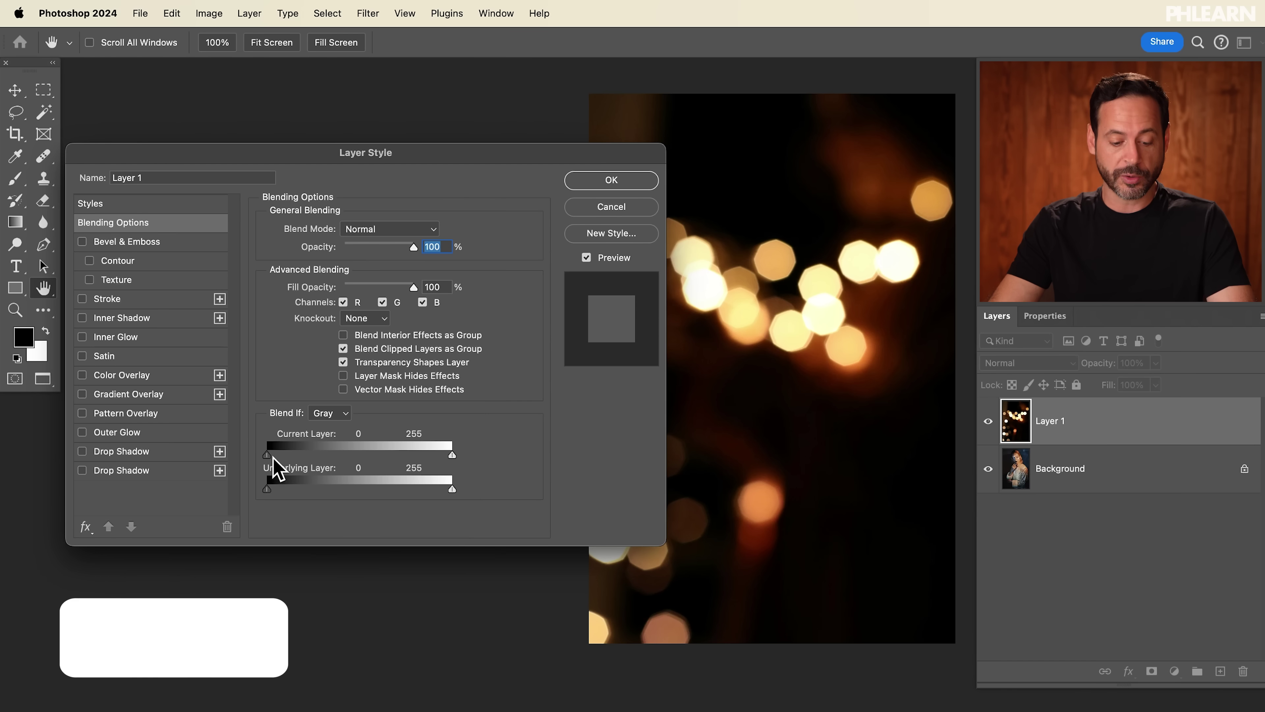
pyautogui.moveTo(280, 448); pyautogui.dragTo(280, 454)
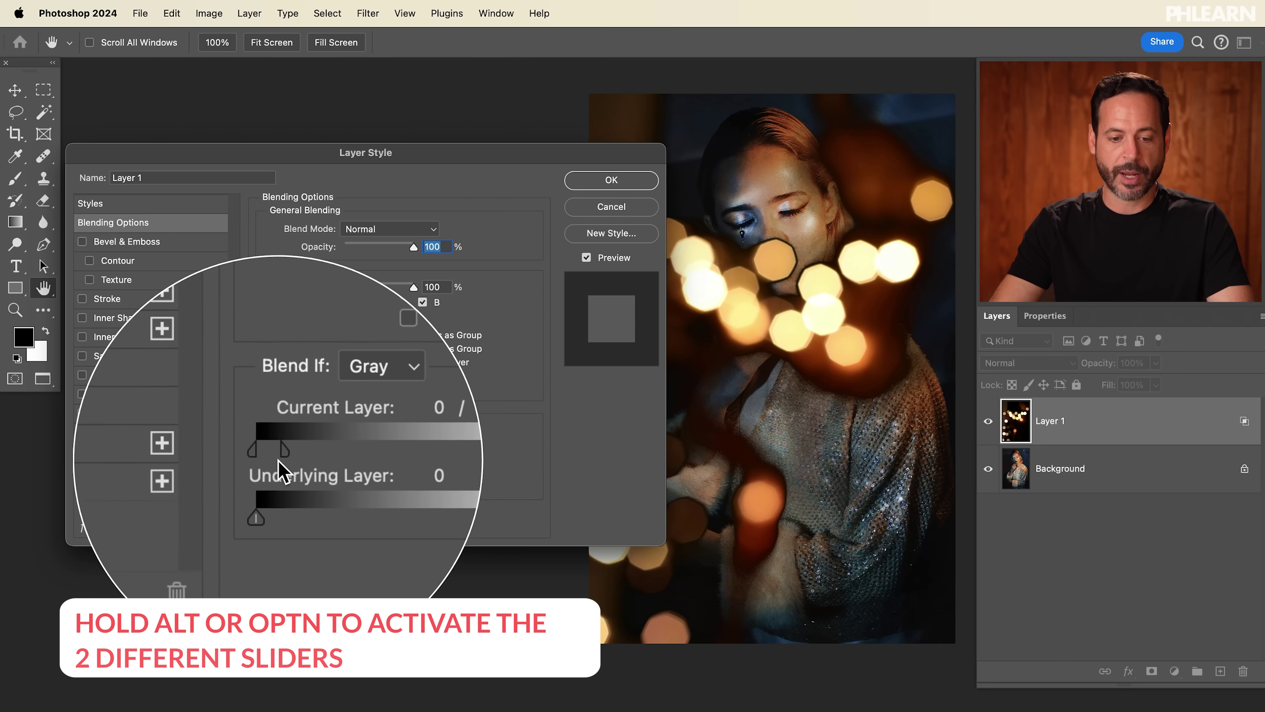
pyautogui.moveTo(283, 459)
pyautogui.mouseDown()
pyautogui.moveTo(269, 457)
pyautogui.moveTo(305, 455)
pyautogui.moveTo(290, 454)
pyautogui.mouseUp()
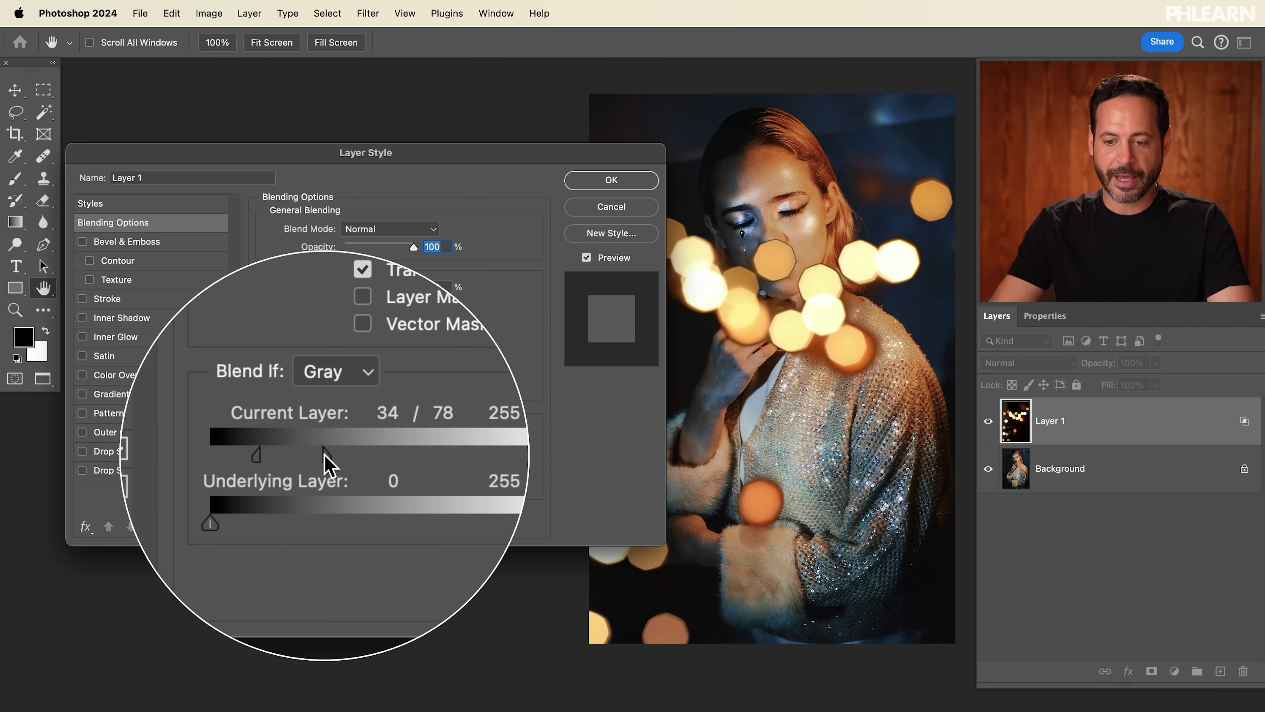
pyautogui.moveTo(350, 454); pyautogui.dragTo(342, 454)
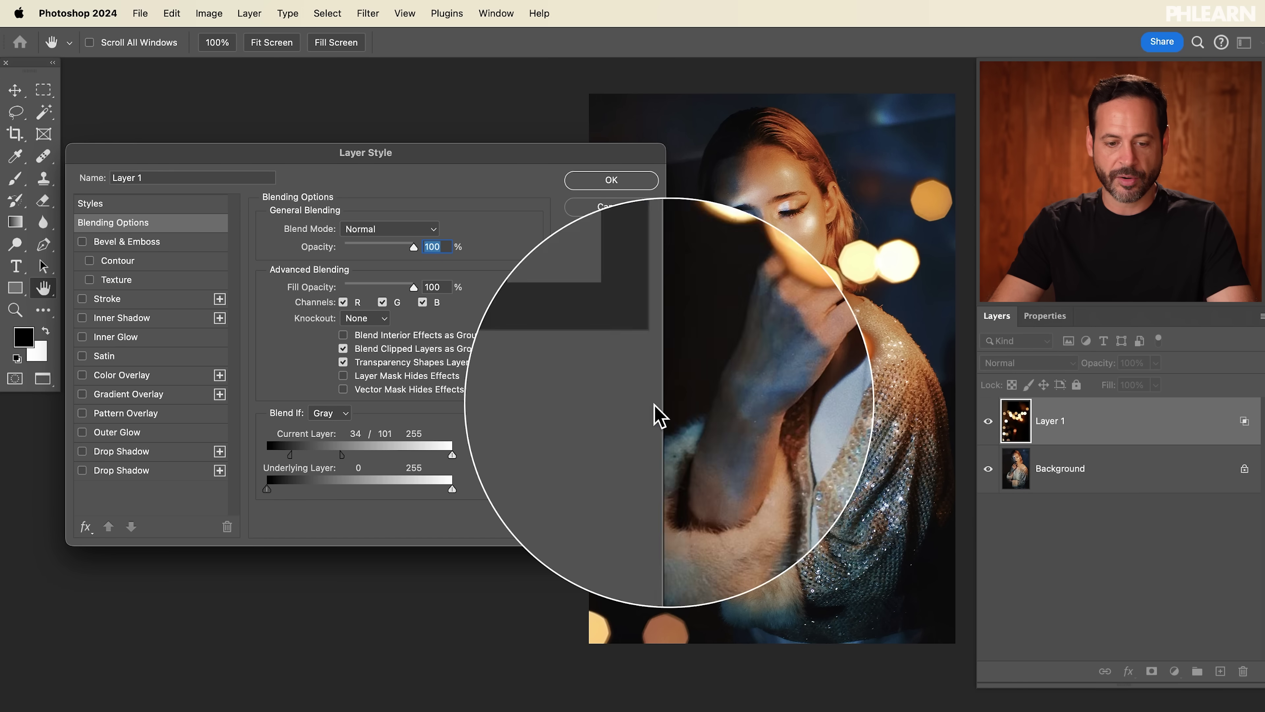
pyautogui.moveTo(352, 450); pyautogui.dragTo(277, 468)
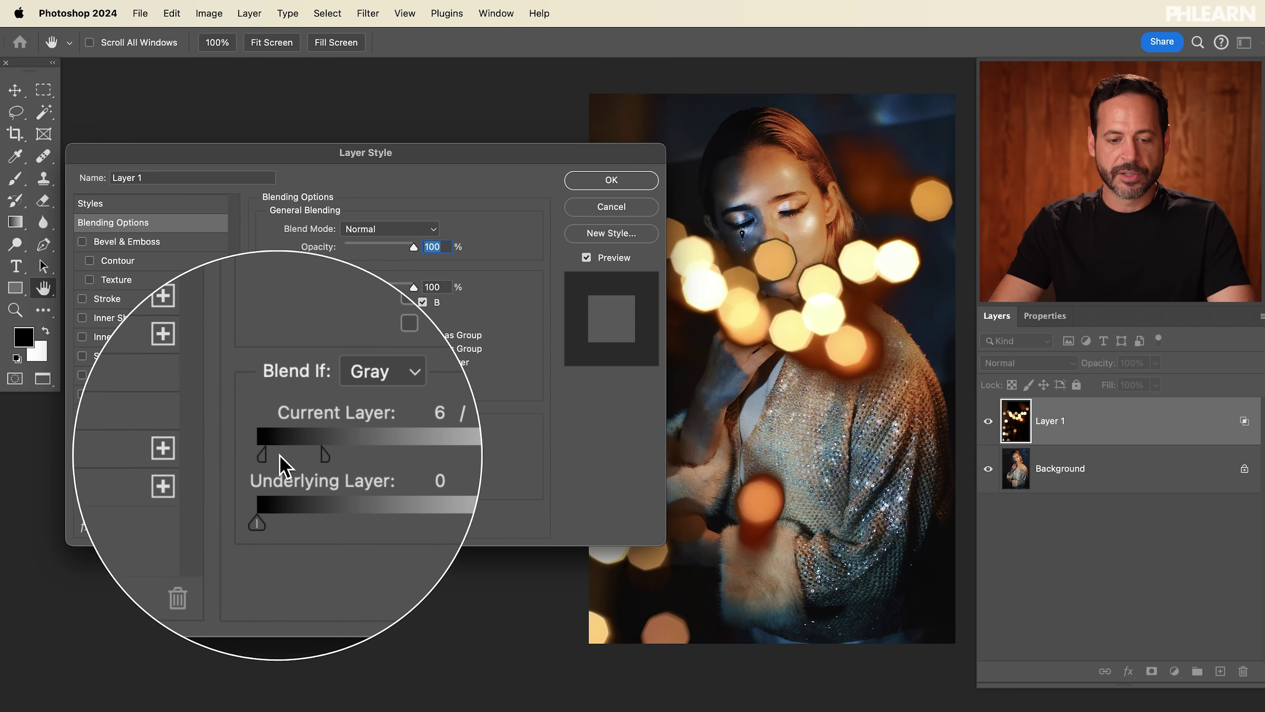
pyautogui.moveTo(295, 455); pyautogui.dragTo(286, 454)
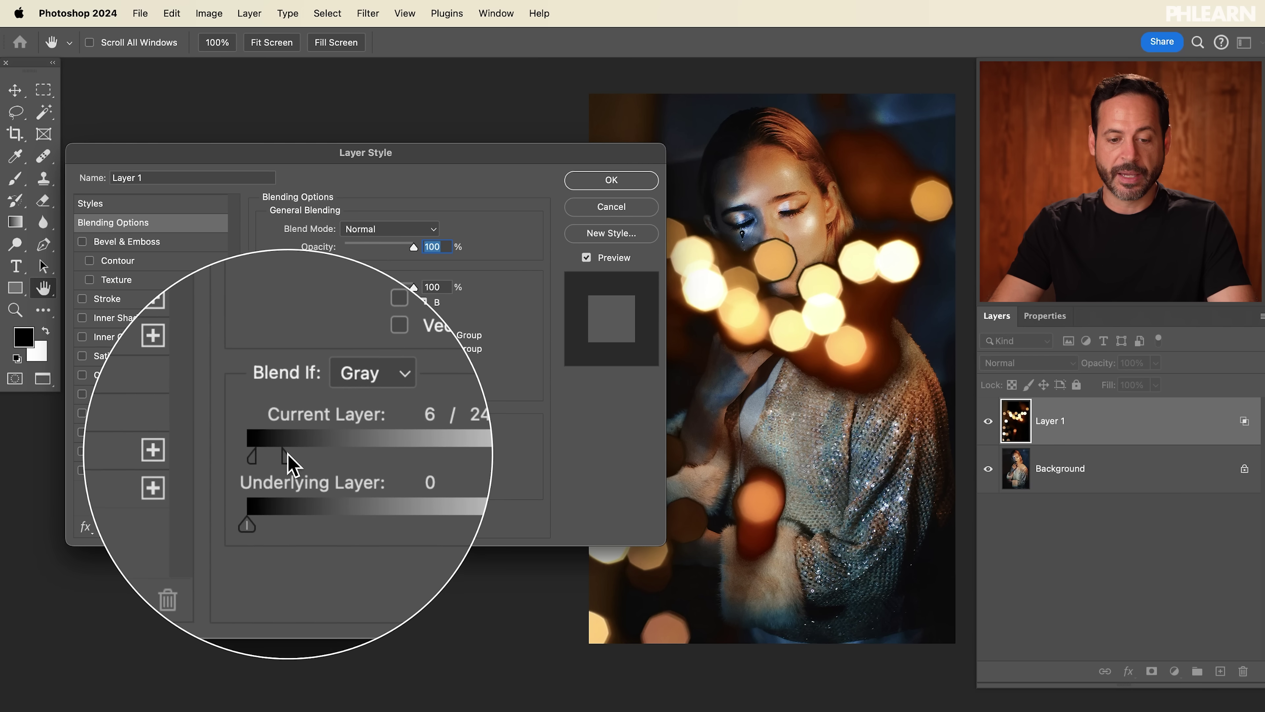
pyautogui.moveTo(290, 456); pyautogui.dragTo(376, 460)
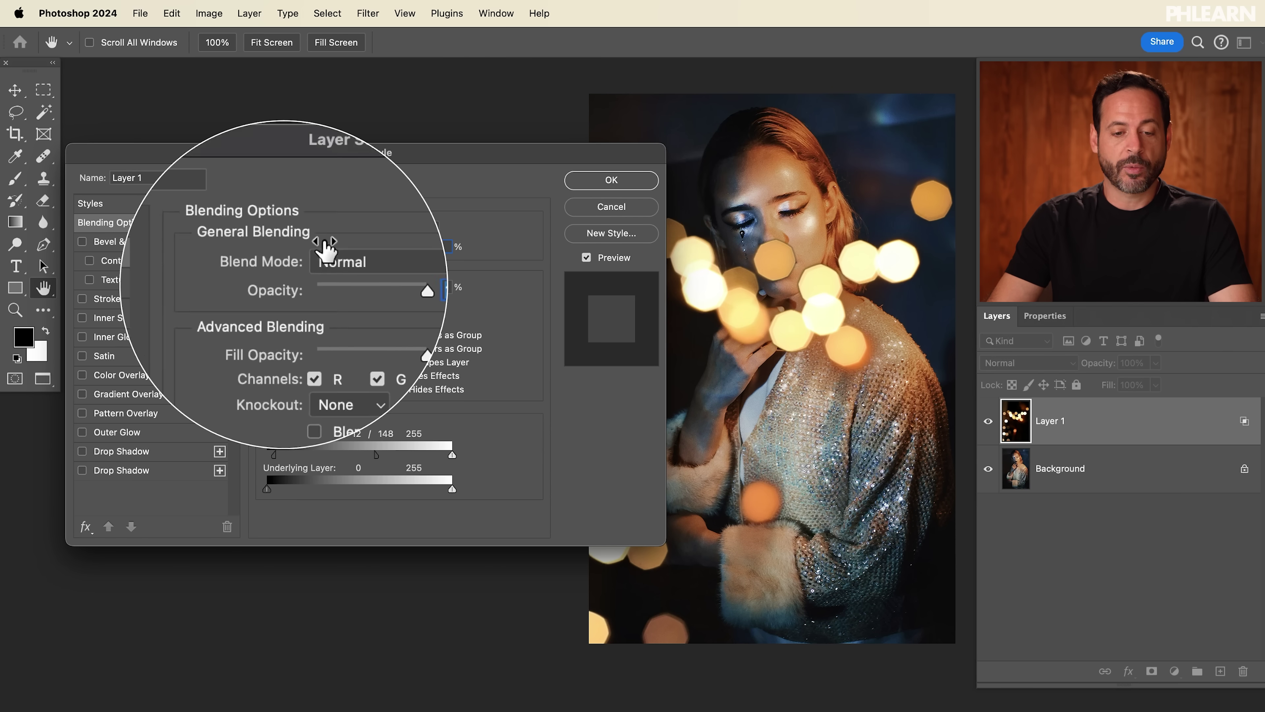
# Set the bokeh layer's blend mode to Screen and its current-layer dark Blend If range to 0 / 56
pyautogui.click(369, 232)
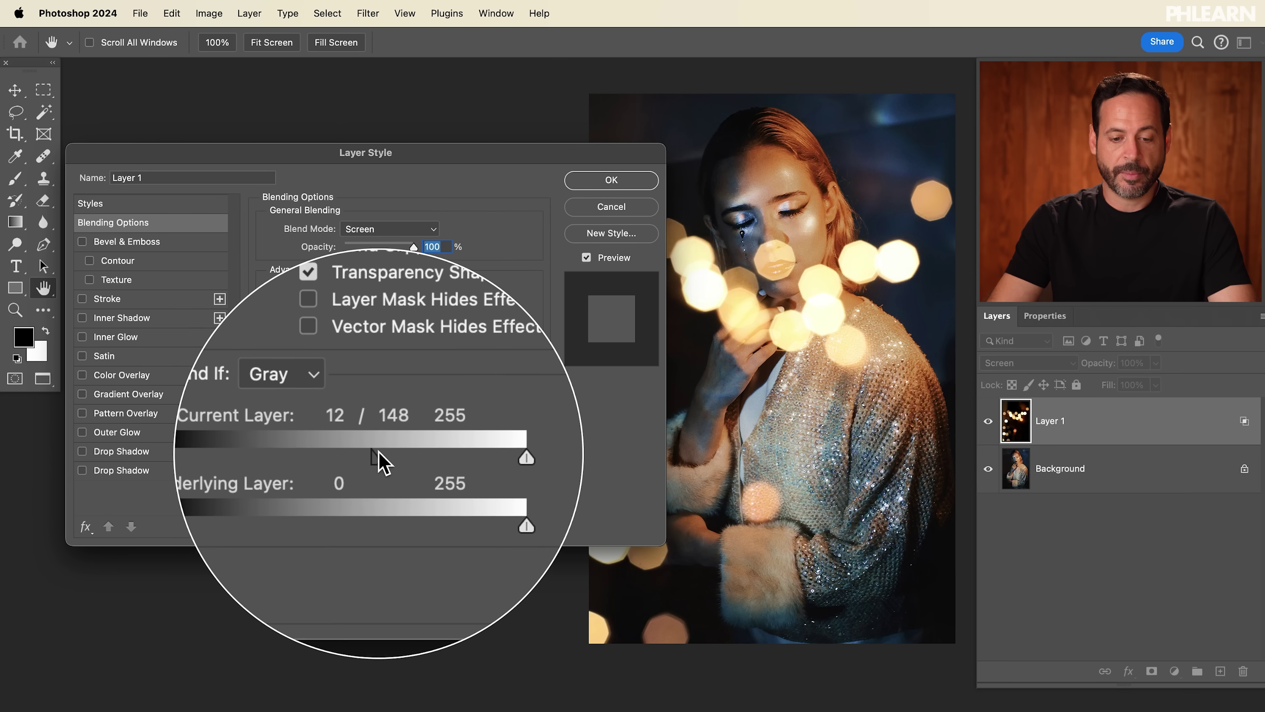
pyautogui.moveTo(370, 452); pyautogui.dragTo(316, 466)
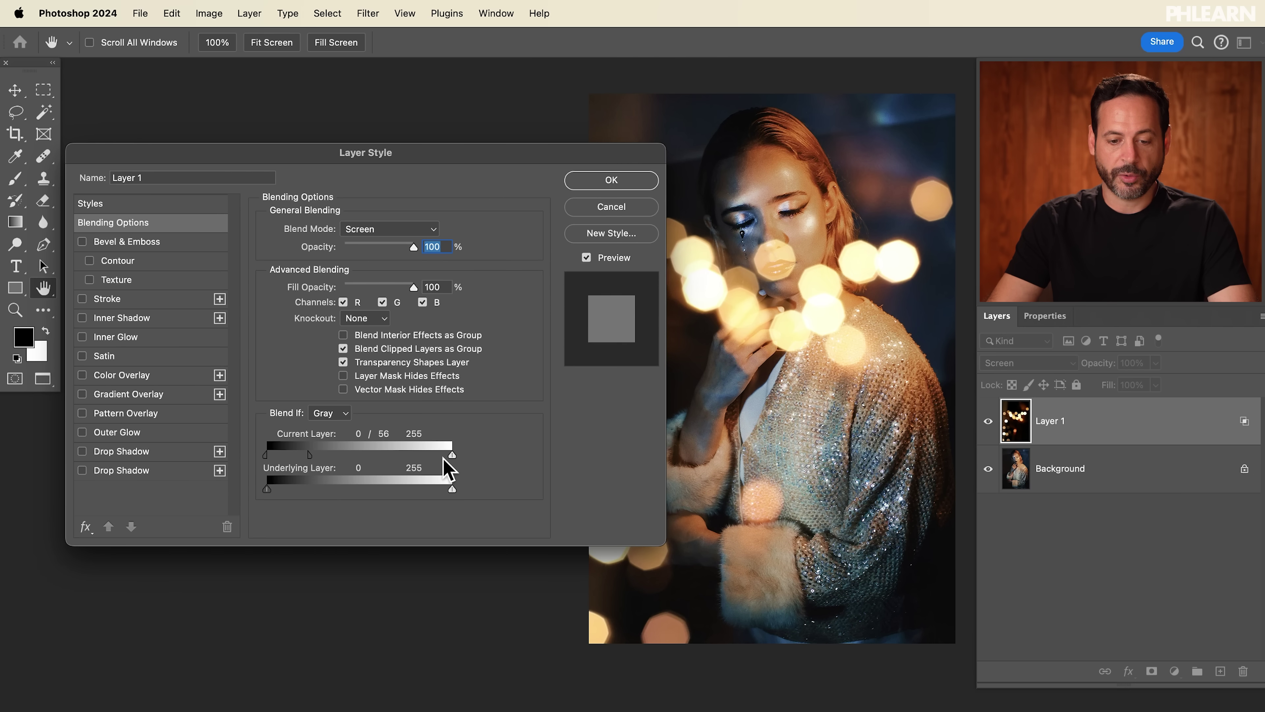
# Try adjusting the current layer's light end and splitting both underlying-layer Blend If sliders, and reset them to 0 and 255
pyautogui.moveTo(442, 454)
pyautogui.mouseDown()
pyautogui.moveTo(381, 452)
pyautogui.moveTo(452, 454)
pyautogui.mouseUp()
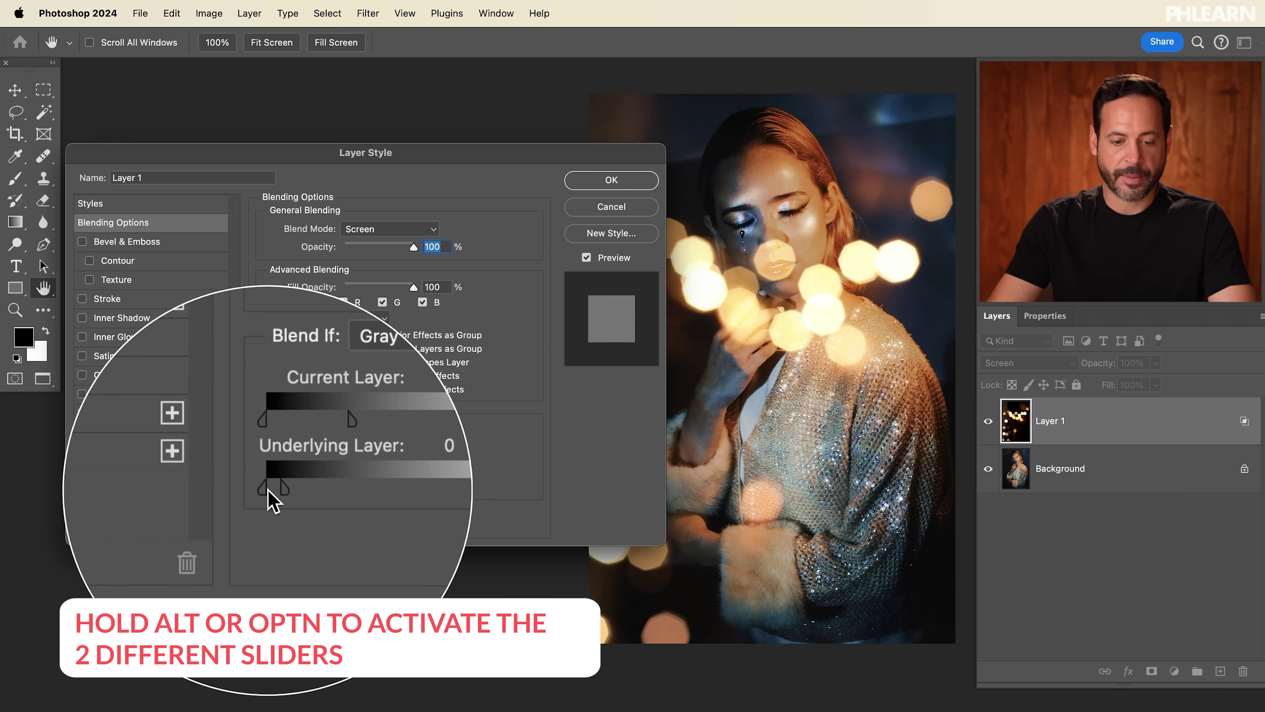
pyautogui.moveTo(280, 499)
pyautogui.mouseDown()
pyautogui.moveTo(317, 498)
pyautogui.moveTo(284, 481)
pyautogui.moveTo(294, 495)
pyautogui.moveTo(333, 497)
pyautogui.moveTo(296, 500)
pyautogui.moveTo(336, 489)
pyautogui.moveTo(312, 485)
pyautogui.moveTo(350, 488)
pyautogui.moveTo(303, 483)
pyautogui.moveTo(291, 506)
pyautogui.mouseUp()
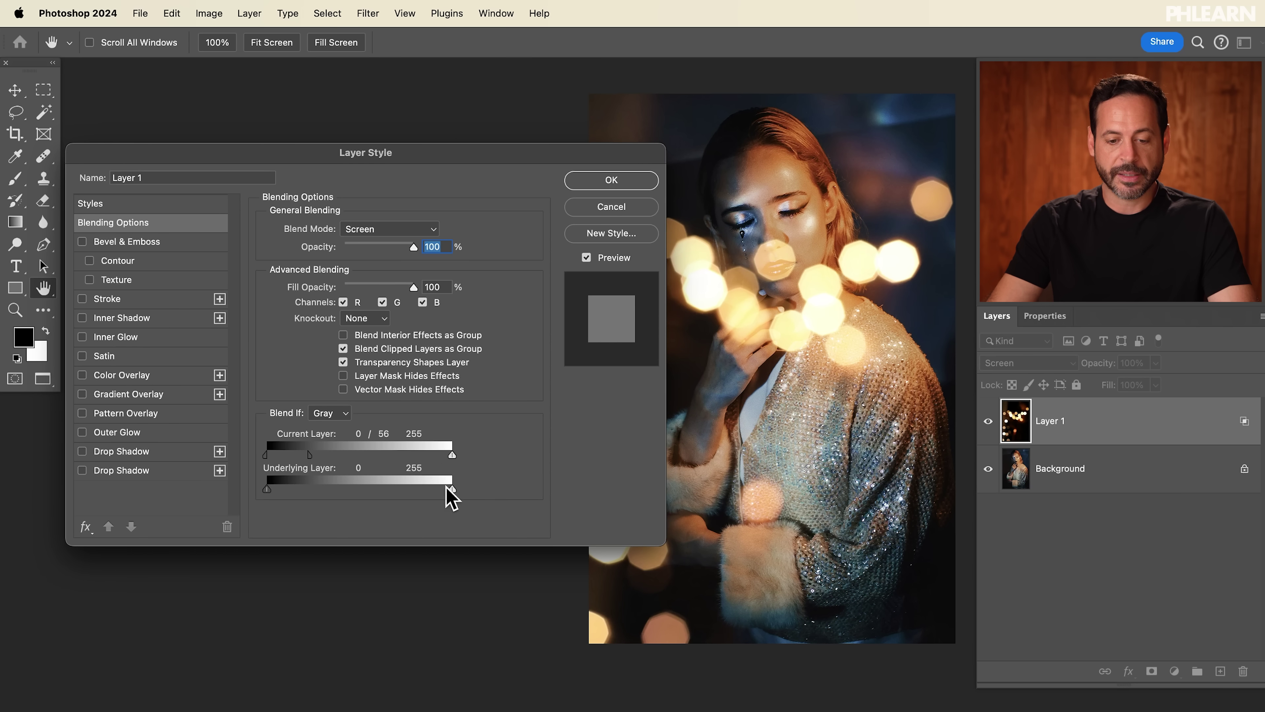
pyautogui.moveTo(442, 489); pyautogui.dragTo(439, 488)
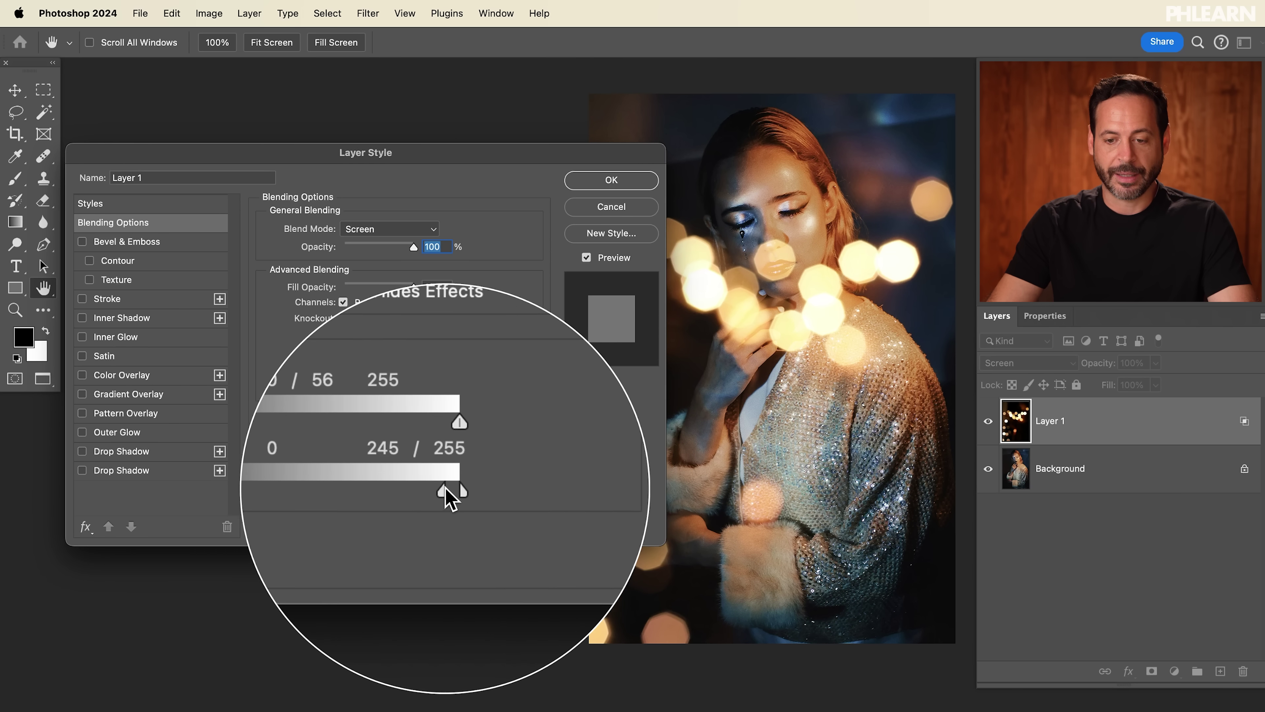
pyautogui.moveTo(408, 489)
pyautogui.mouseDown()
pyautogui.moveTo(426, 486)
pyautogui.moveTo(311, 486)
pyautogui.moveTo(473, 491)
pyautogui.moveTo(406, 481)
pyautogui.mouseUp()
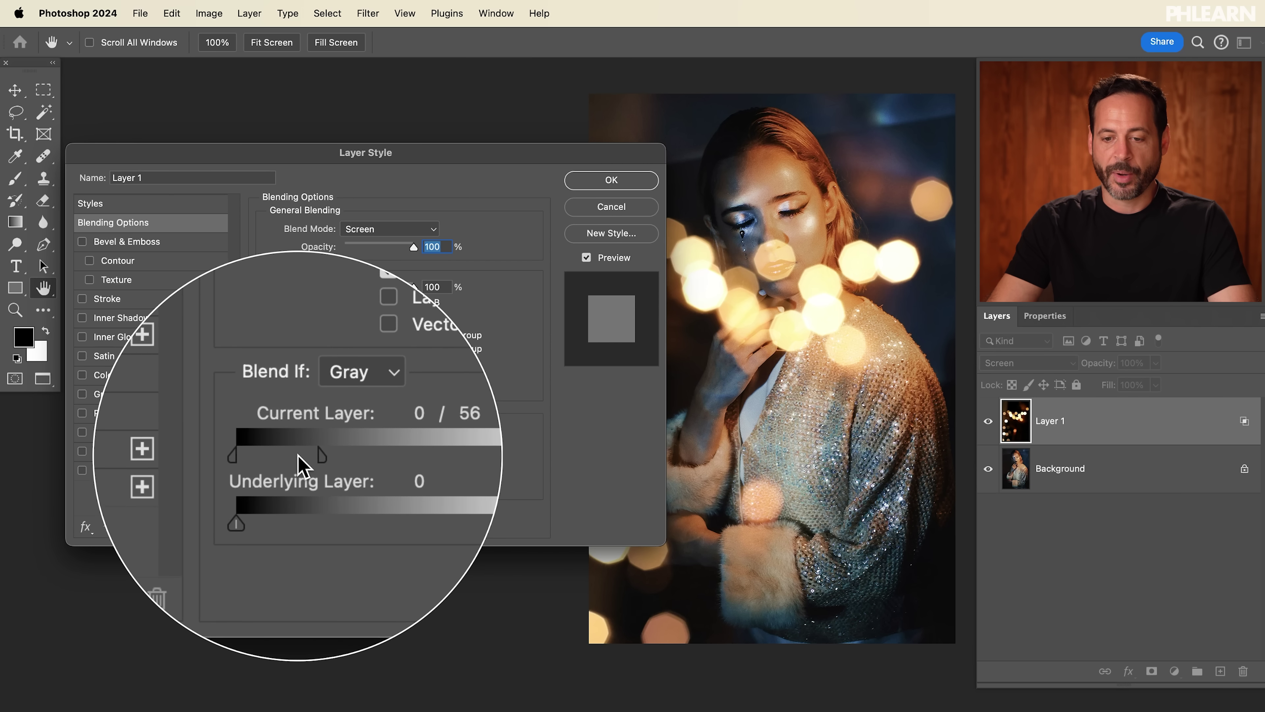
# Fine-tune the current layer's dark Blend If range to 0 / 61
pyautogui.moveTo(313, 454)
pyautogui.mouseDown()
pyautogui.moveTo(330, 458)
pyautogui.moveTo(311, 456)
pyautogui.mouseUp()
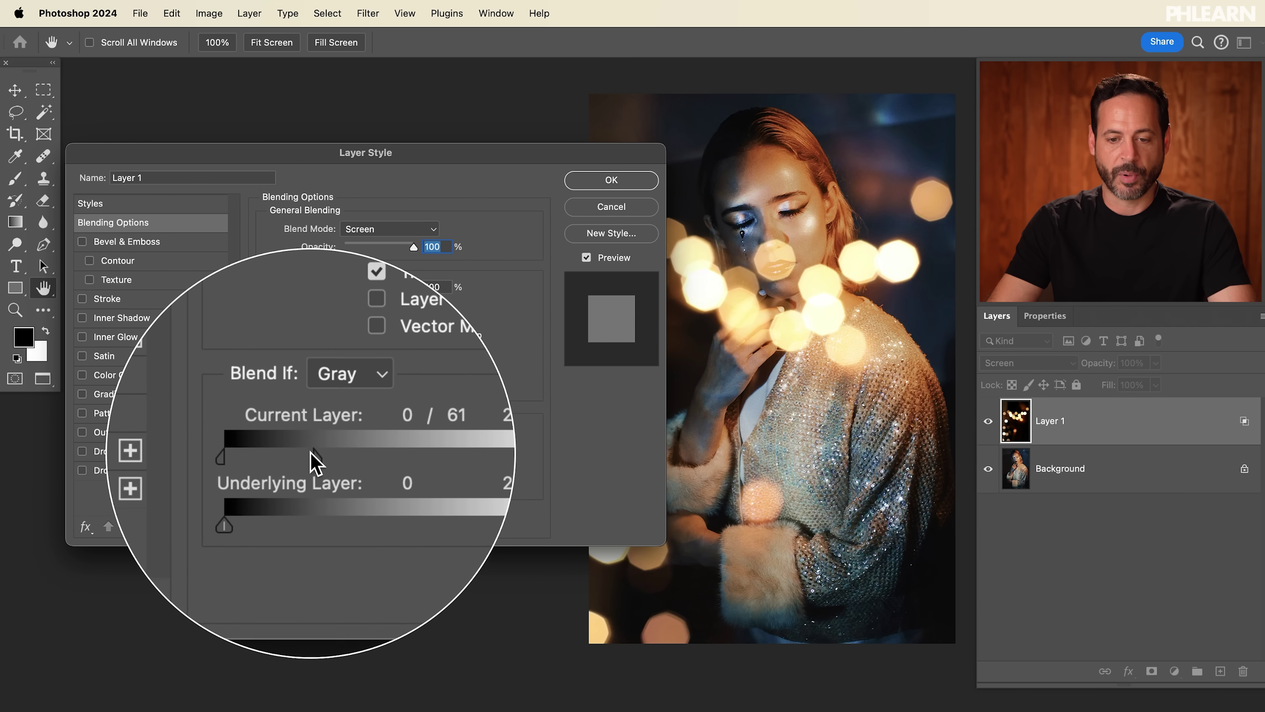
# Apply the blending settings, scale the bokeh layer to 122%, and move it down so the lights sit below the woman's face
pyautogui.click(616, 182)
pyautogui.press('v')
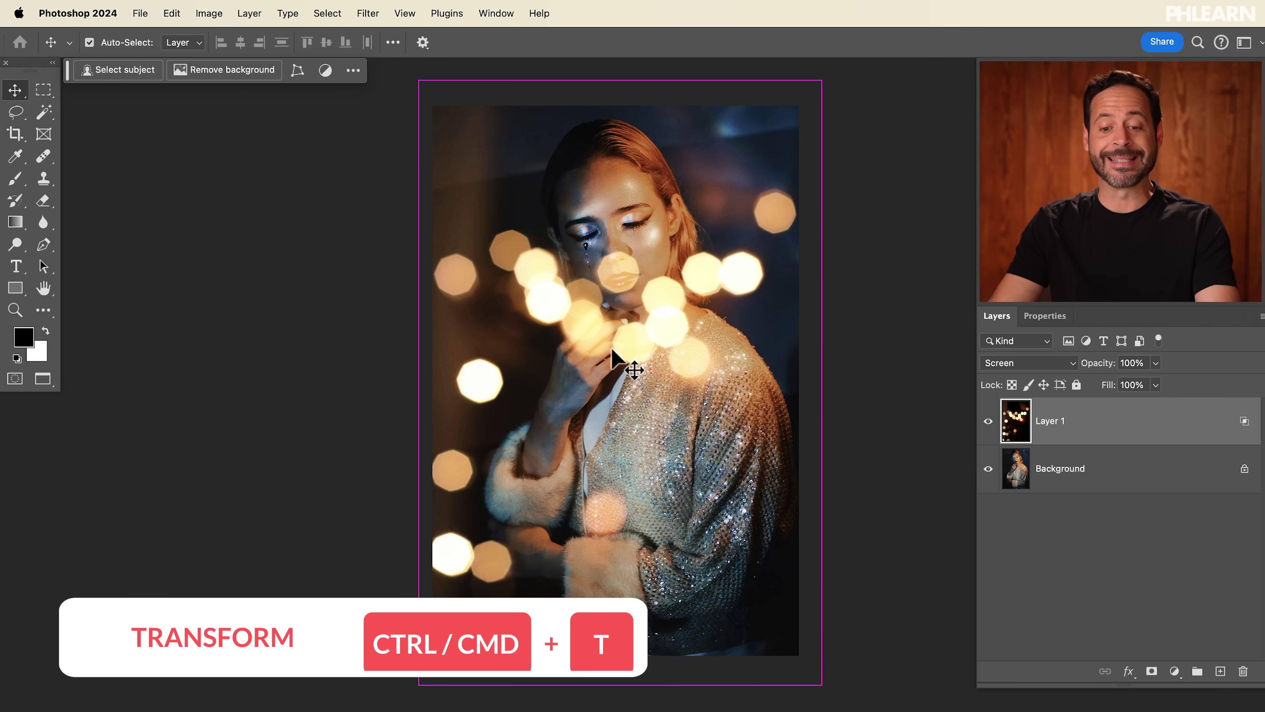
pyautogui.press('super+t')
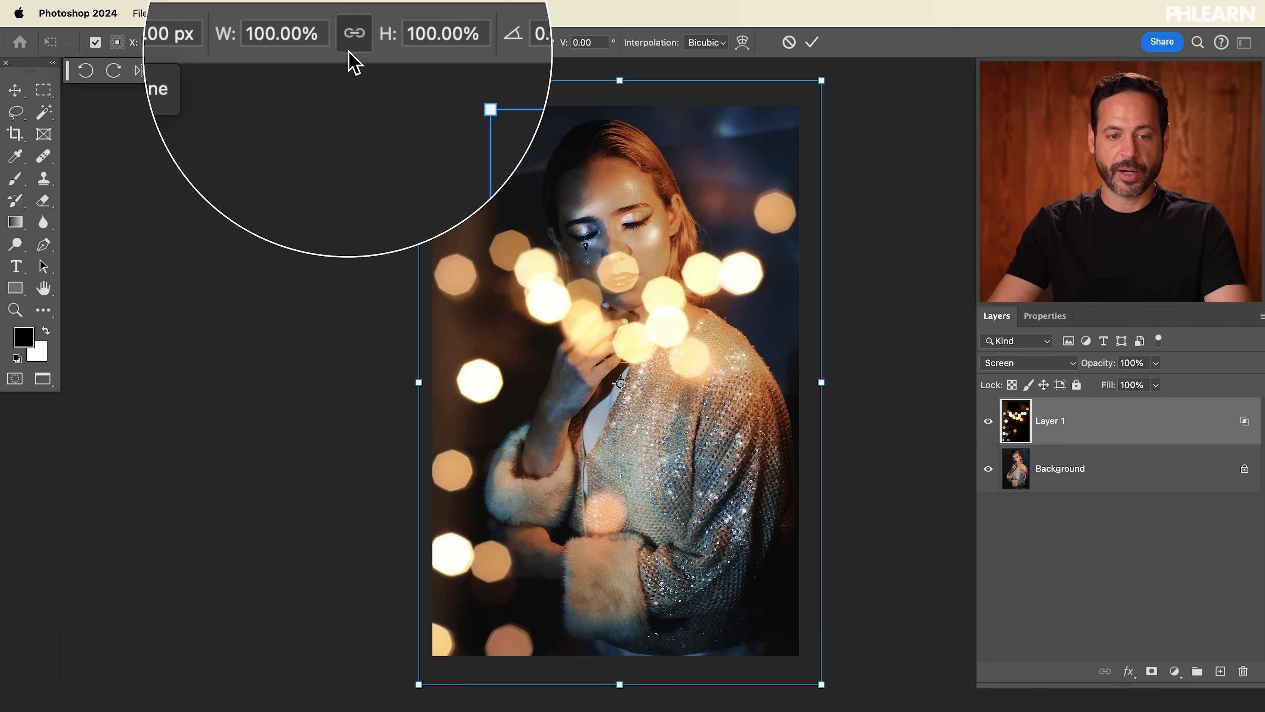
pyautogui.moveTo(367, 49); pyautogui.dragTo(388, 46)
pyautogui.moveTo(608, 252); pyautogui.dragTo(615, 323)
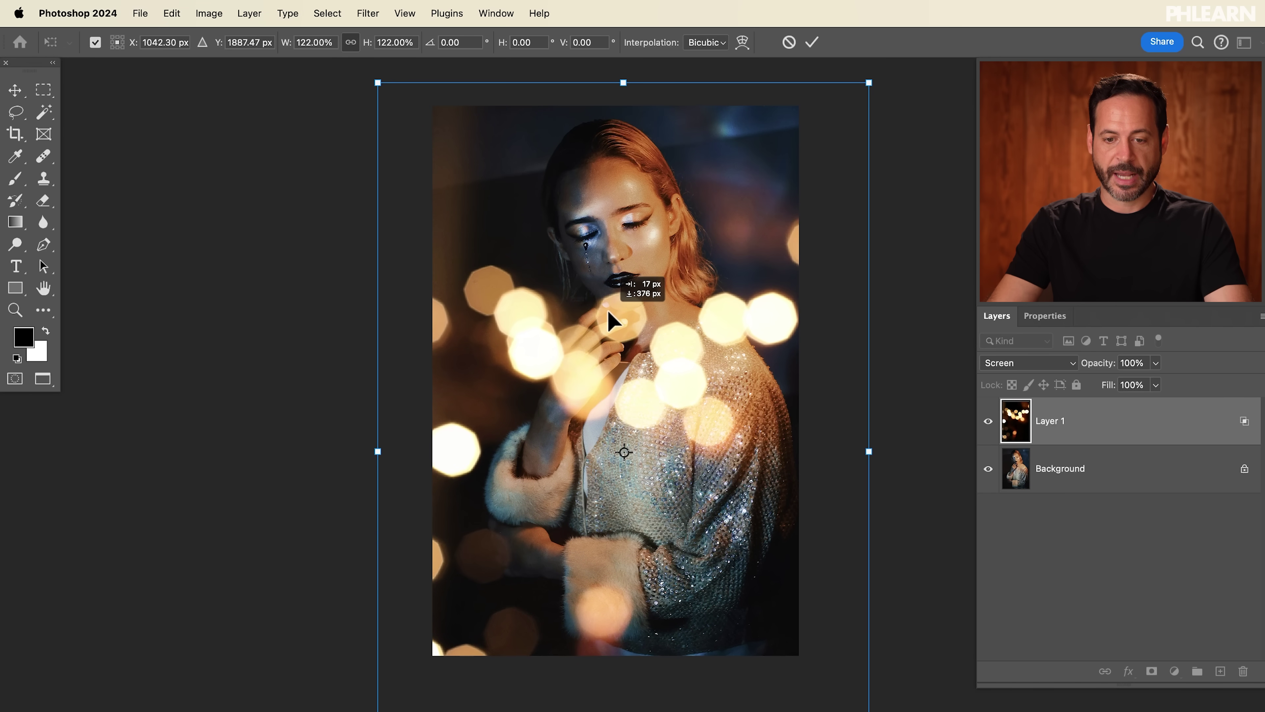
pyautogui.press('Return')
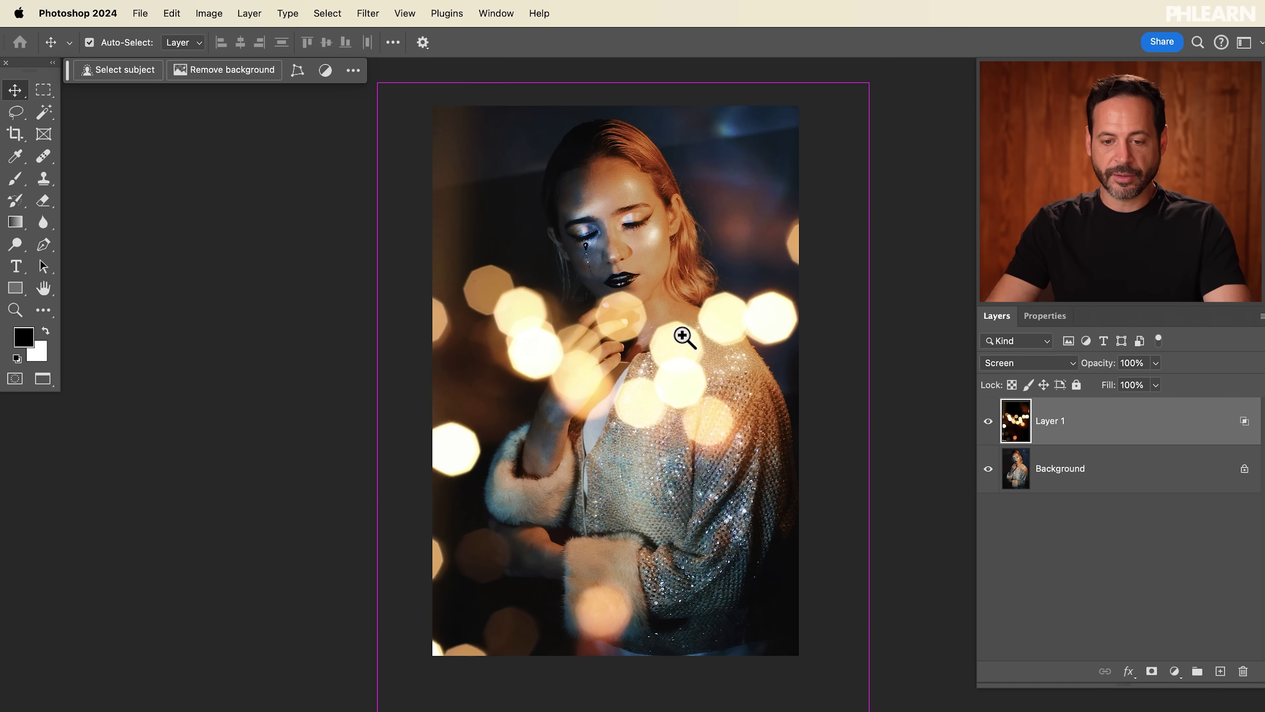
# Examine the blended lights up close, comparing the portrait with and without the bokeh layer
pyautogui.keyDown('super'); pyautogui.click(683, 337); pyautogui.keyUp('super')
pyautogui.moveTo(734, 302); pyautogui.dragTo(743, 430)
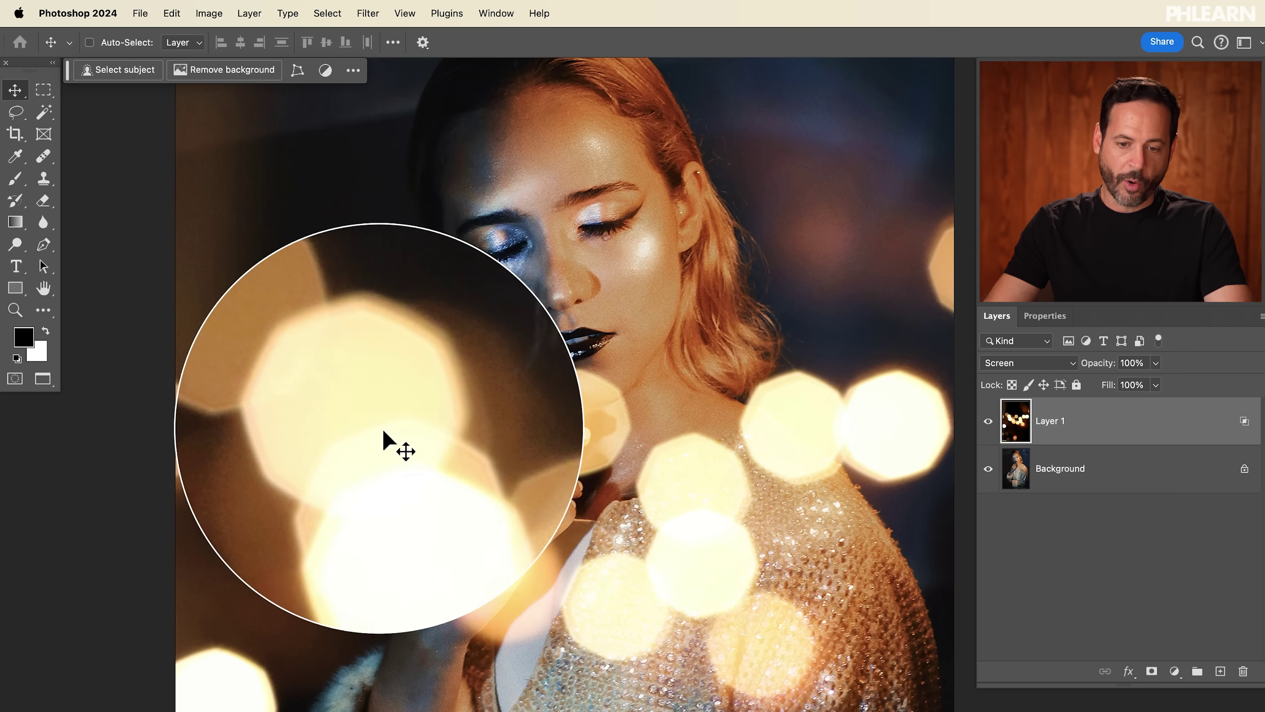
pyautogui.click(988, 421)
pyautogui.click(988, 421)
pyautogui.moveTo(748, 465); pyautogui.dragTo(655, 423)
pyautogui.keyDown('alt'); pyautogui.click(703, 443); pyautogui.keyUp('alt')
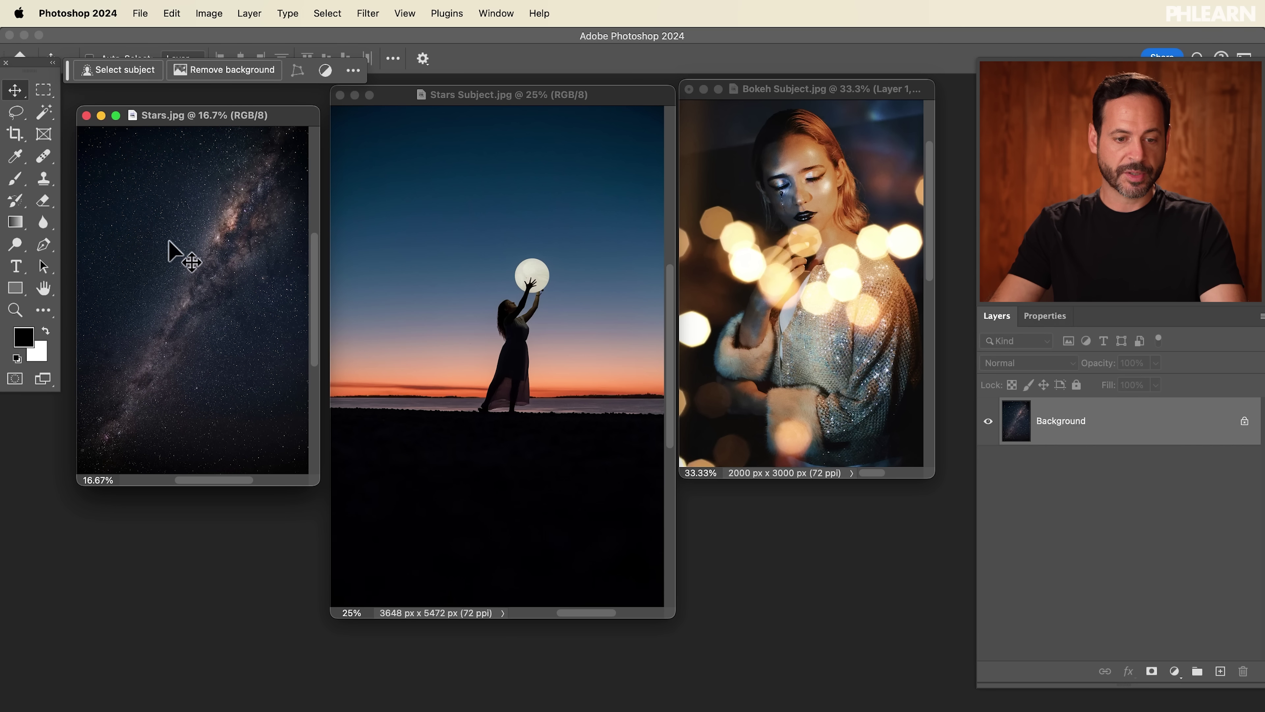
# Copy the Stars.jpg image onto Stars Subject.jpg as a new layer covering the scene and show that document full screen
pyautogui.moveTo(173, 246); pyautogui.dragTo(528, 289)
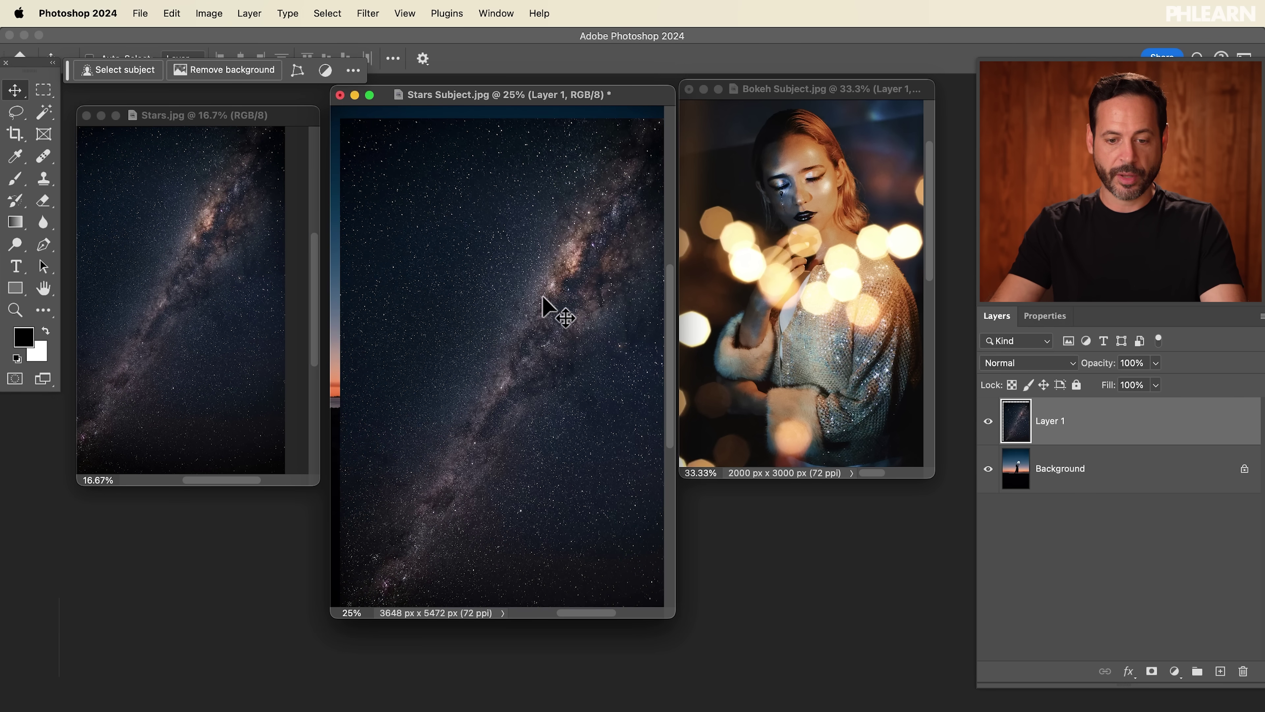
pyautogui.press('f')
pyautogui.moveTo(664, 325); pyautogui.dragTo(672, 361)
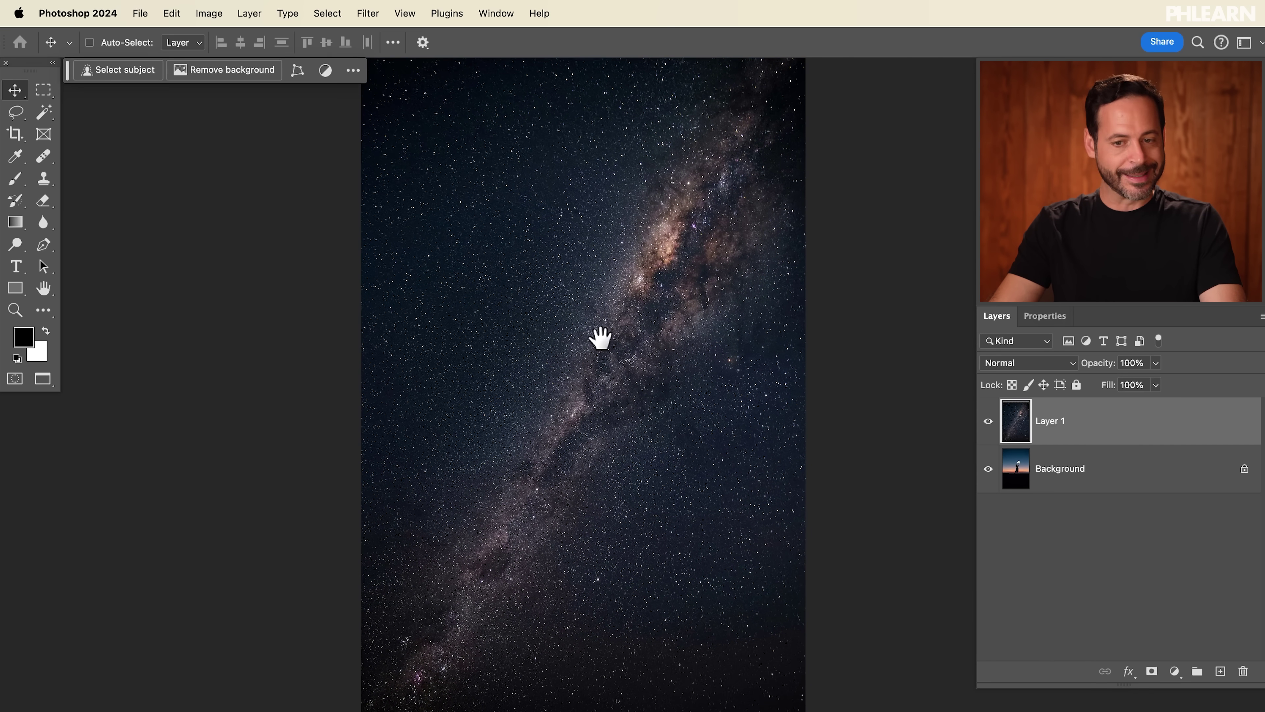
pyautogui.moveTo(601, 338); pyautogui.dragTo(607, 353)
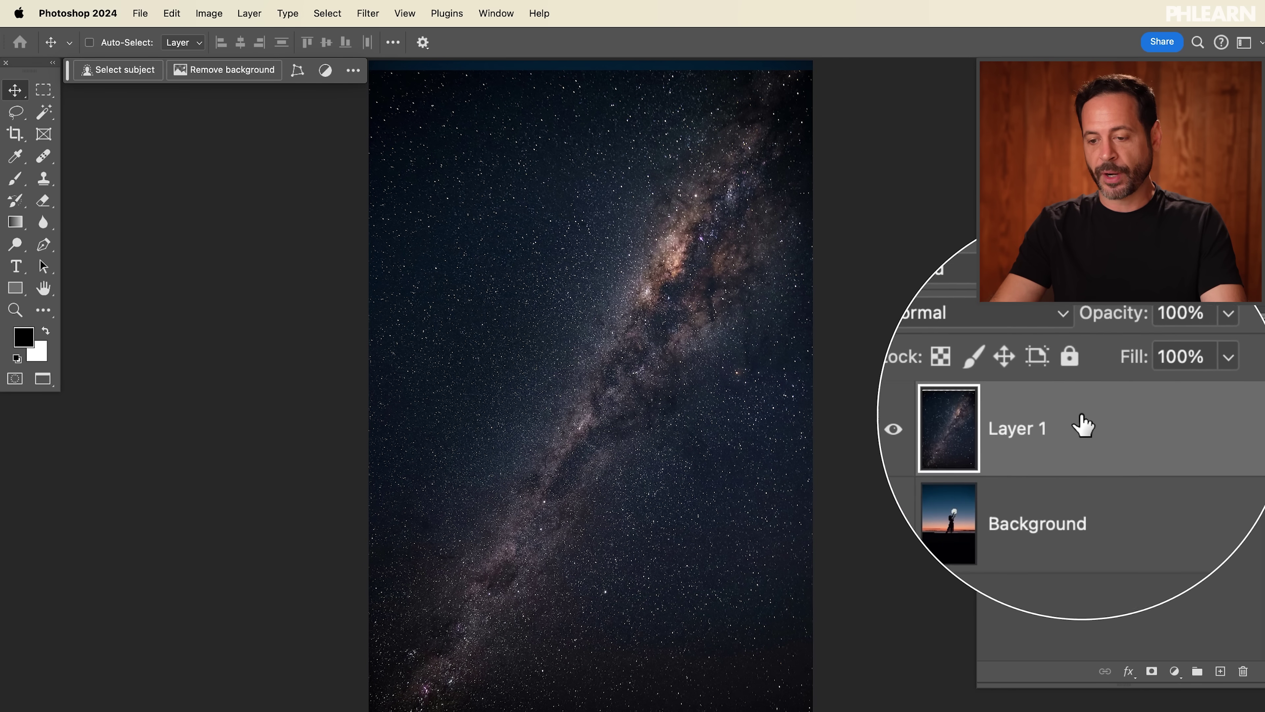
pyautogui.doubleClick(1083, 424)
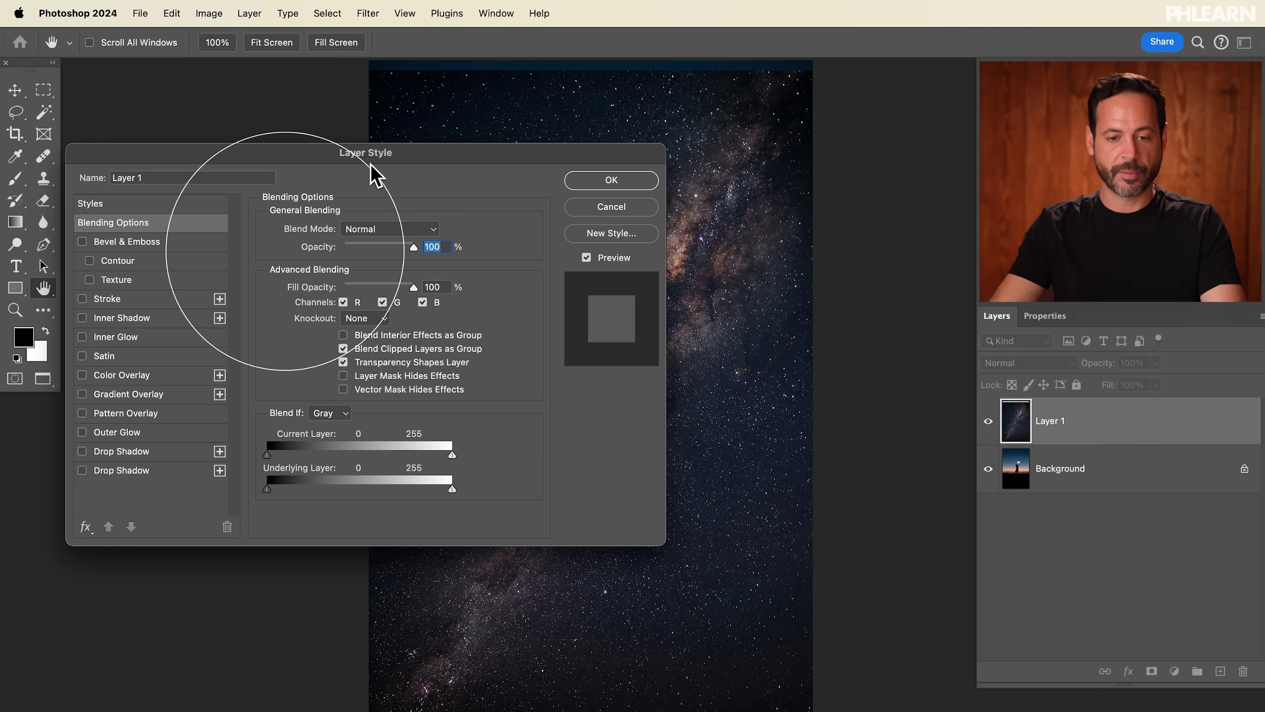
pyautogui.click(611, 206)
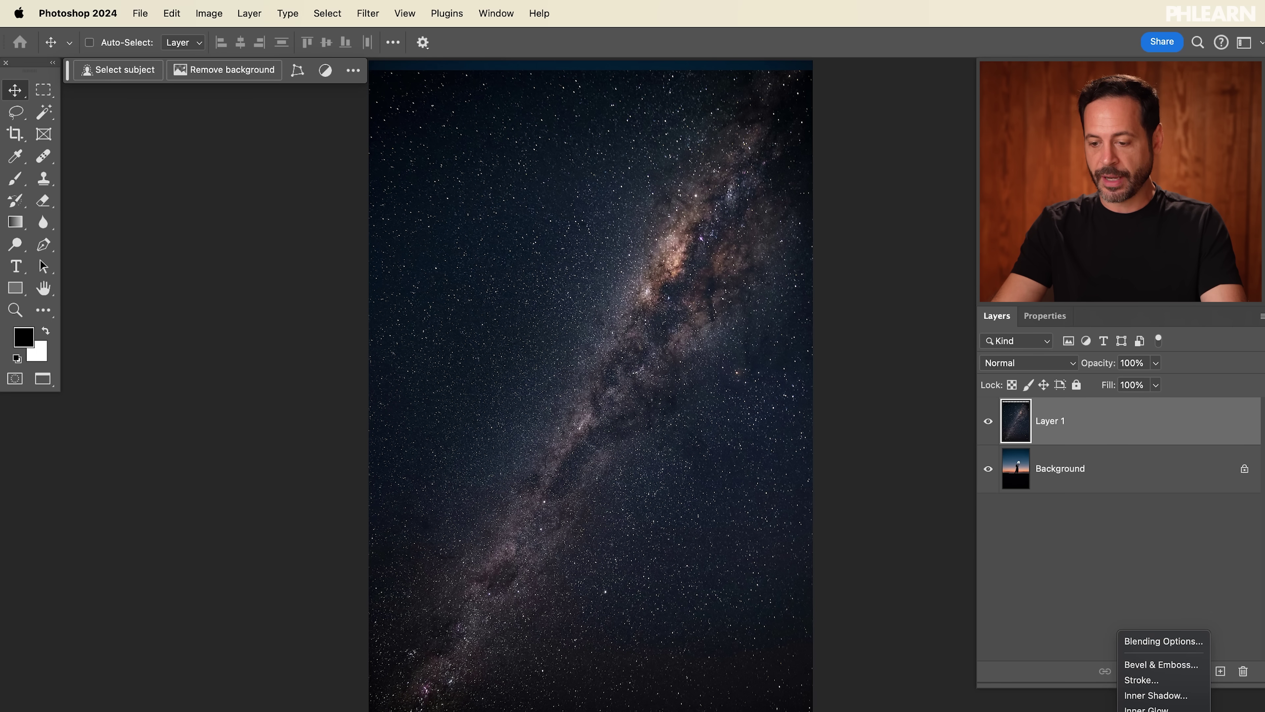
pyautogui.click(1166, 639)
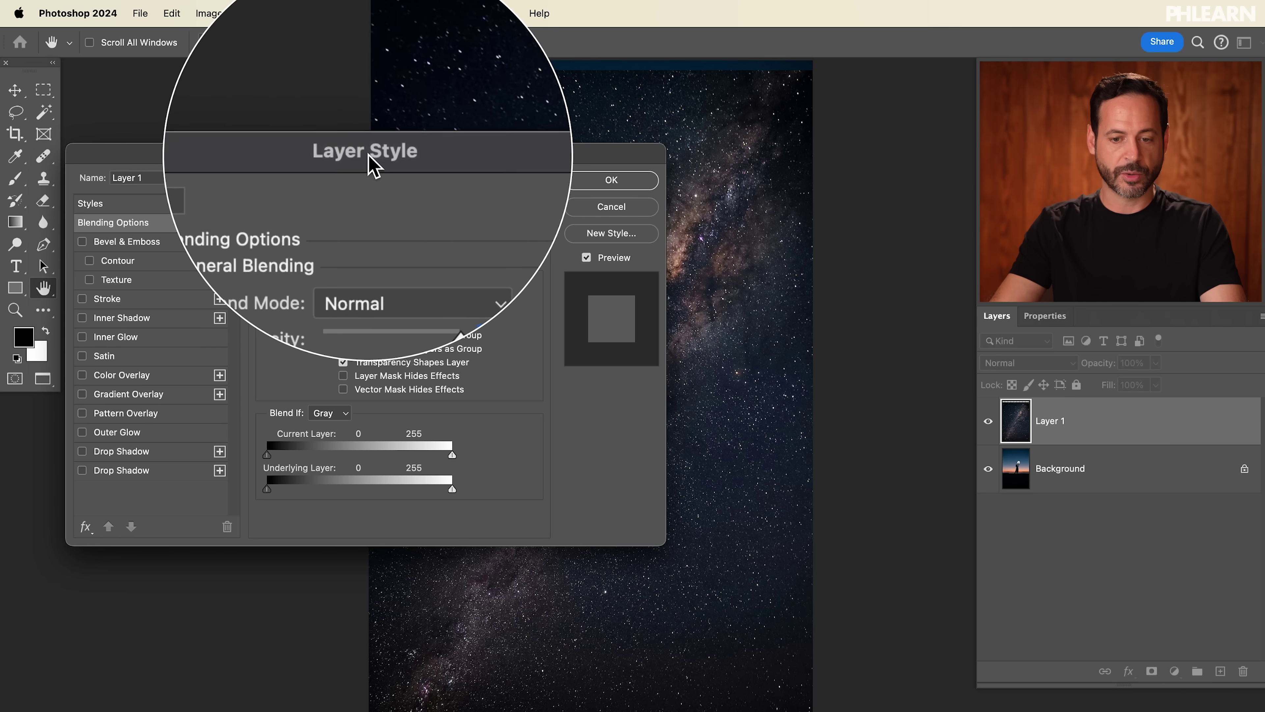
pyautogui.click(611, 207)
# In the star layer's Blending Options, set the Screen blend mode and split the current layer's dark Blend If slider to 0 / 32
pyautogui.click(249, 13)
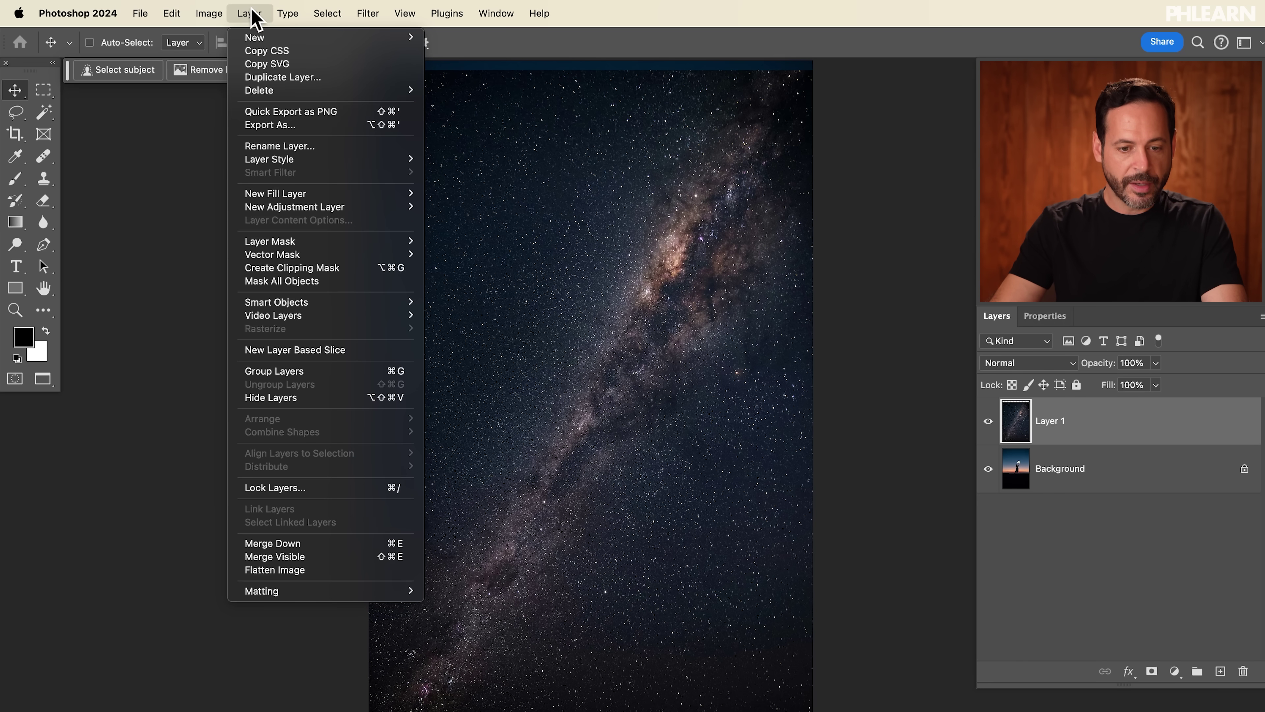
pyautogui.moveTo(282, 172)
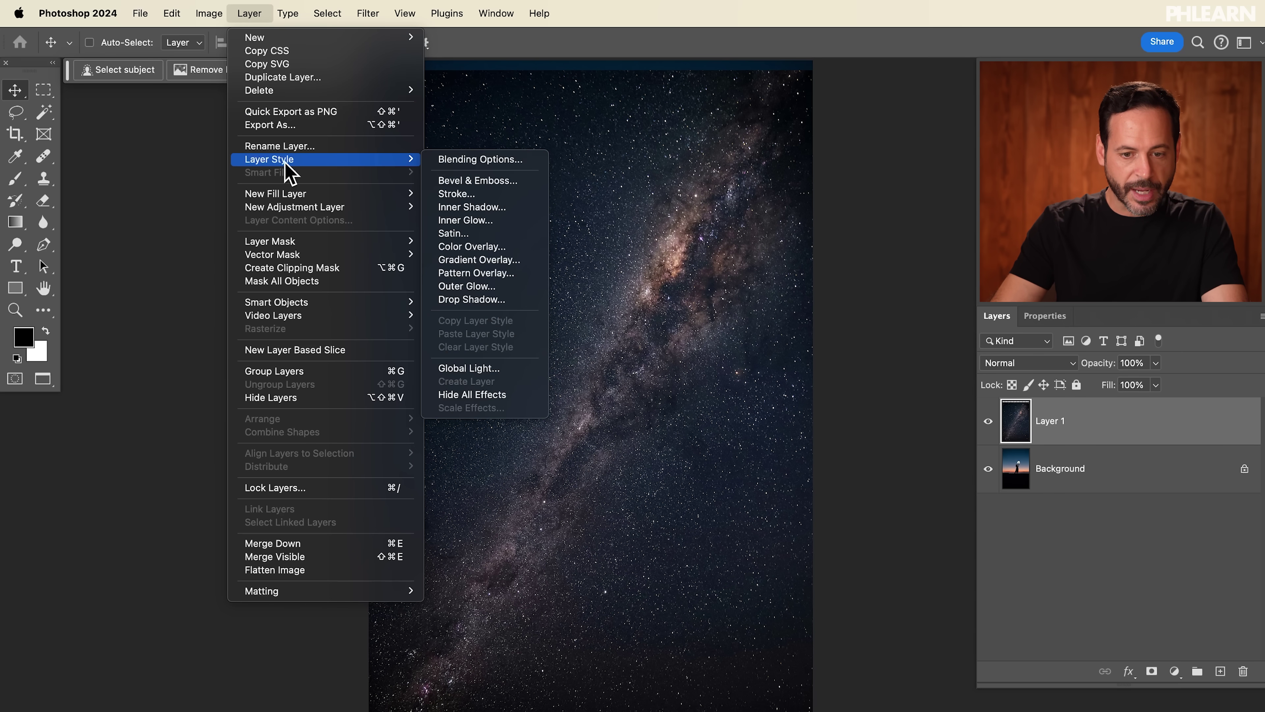
pyautogui.click(493, 161)
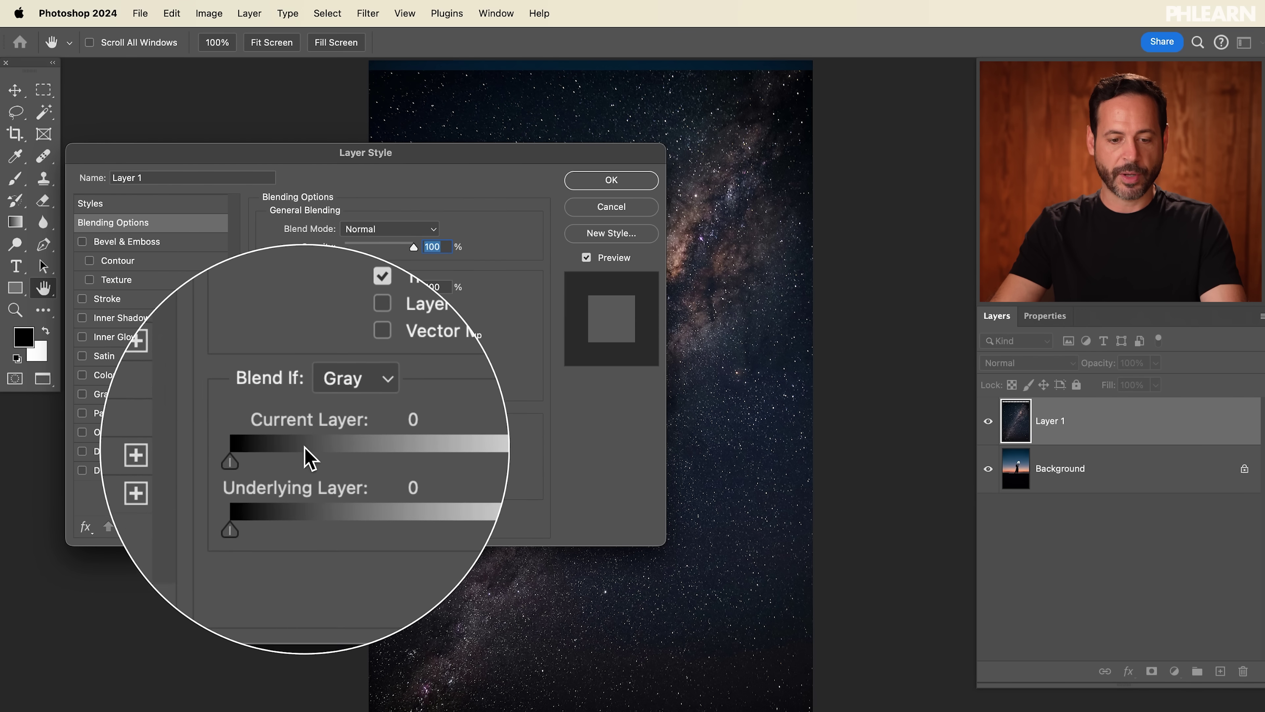
pyautogui.moveTo(734, 417); pyautogui.dragTo(889, 397)
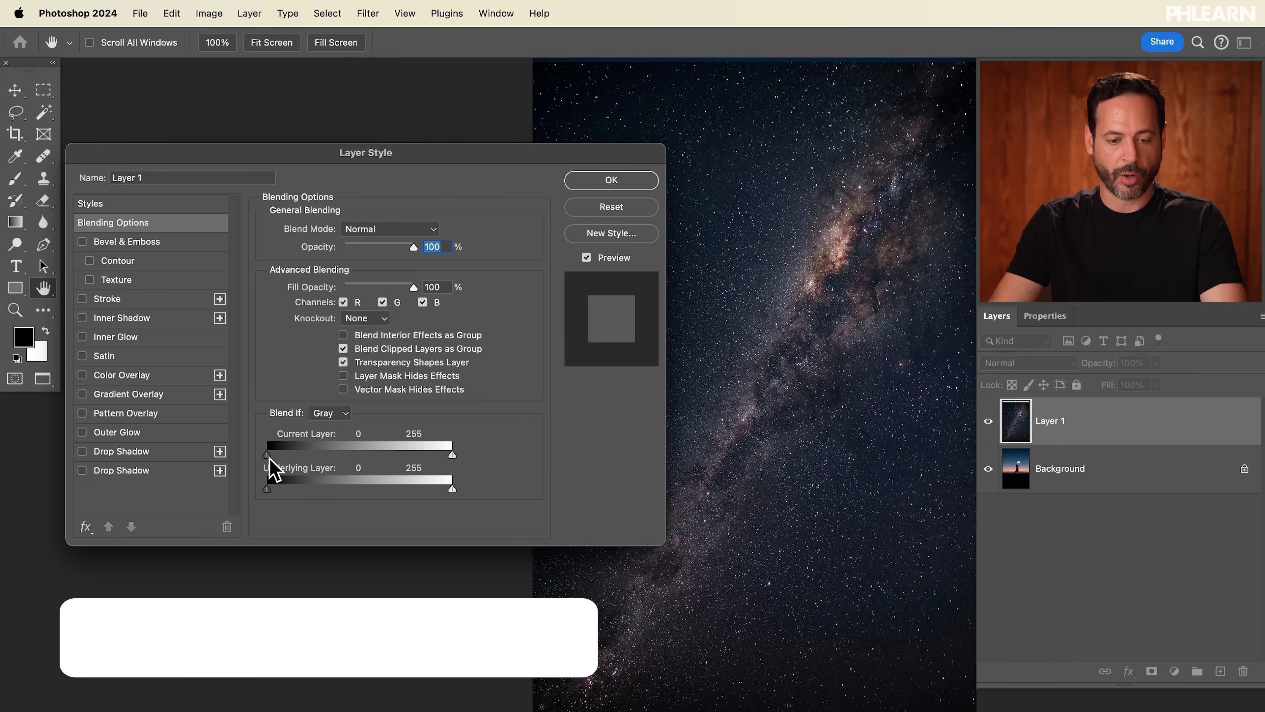
pyautogui.press('alt')
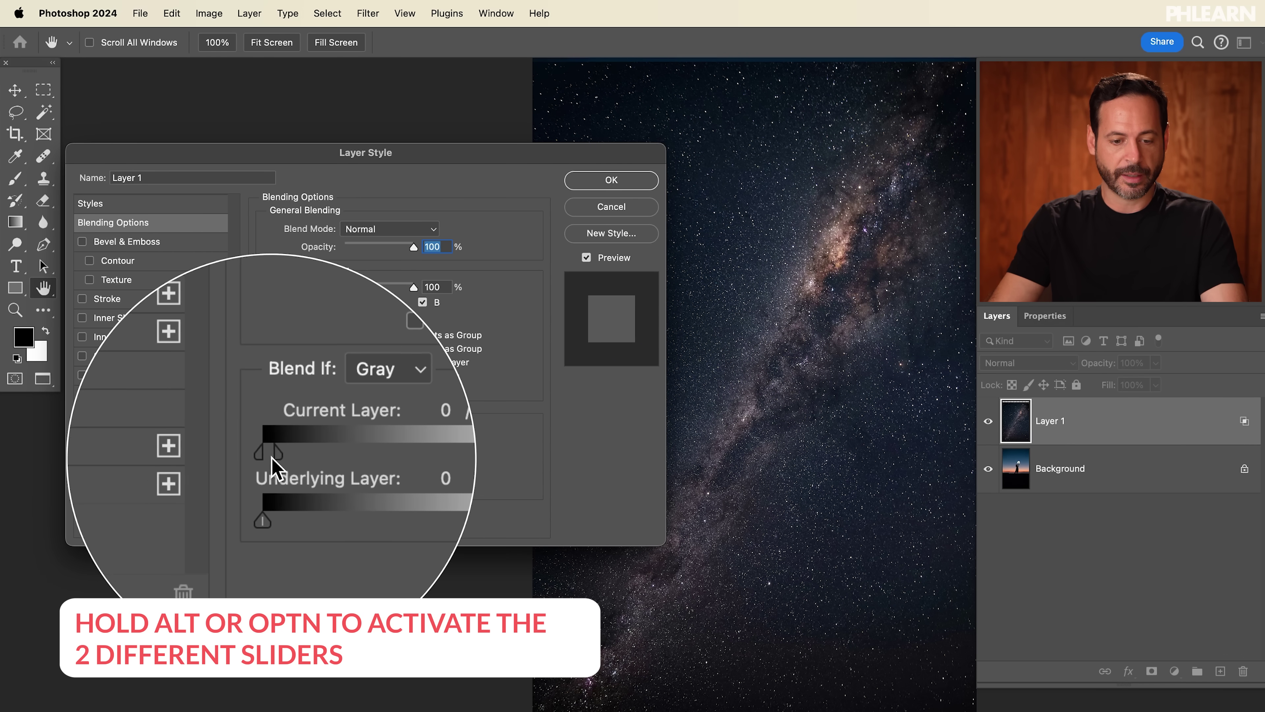
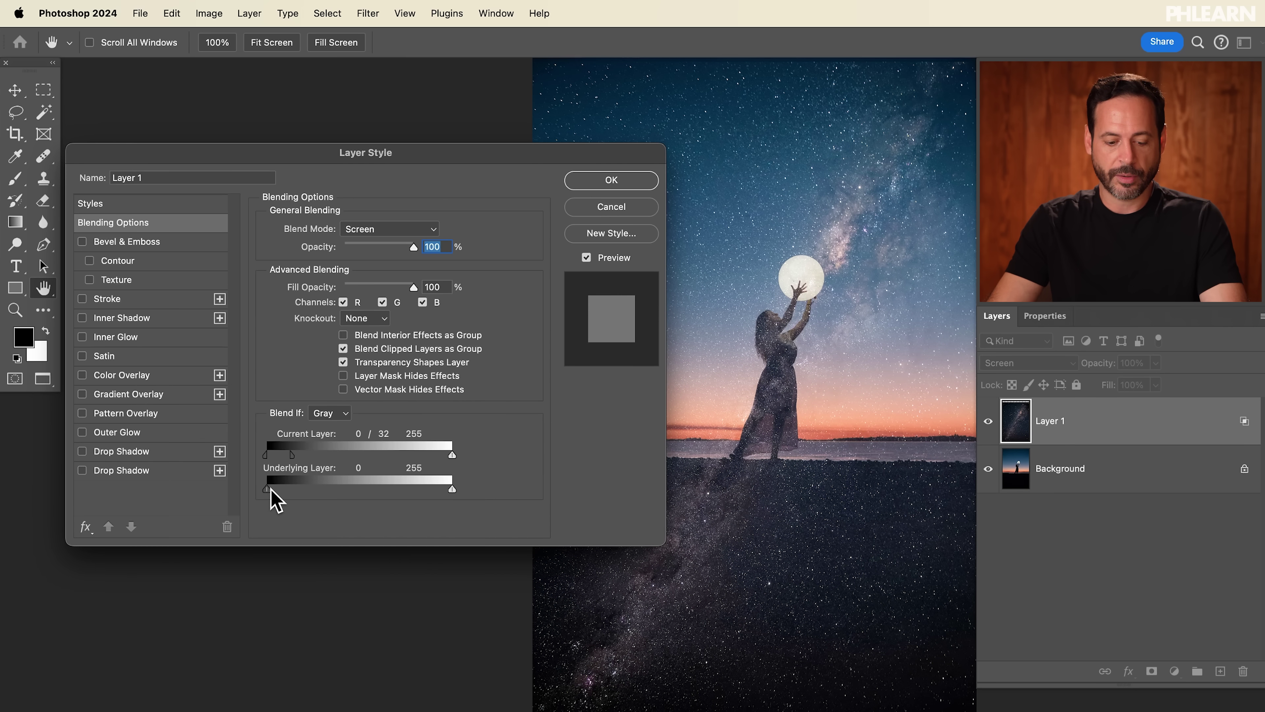
# Split the underlying layer's Blend If sliders to 4 / 50 for darks and 177 / 232 for lights, and apply the settings
pyautogui.moveTo(272, 492); pyautogui.dragTo(293, 491)
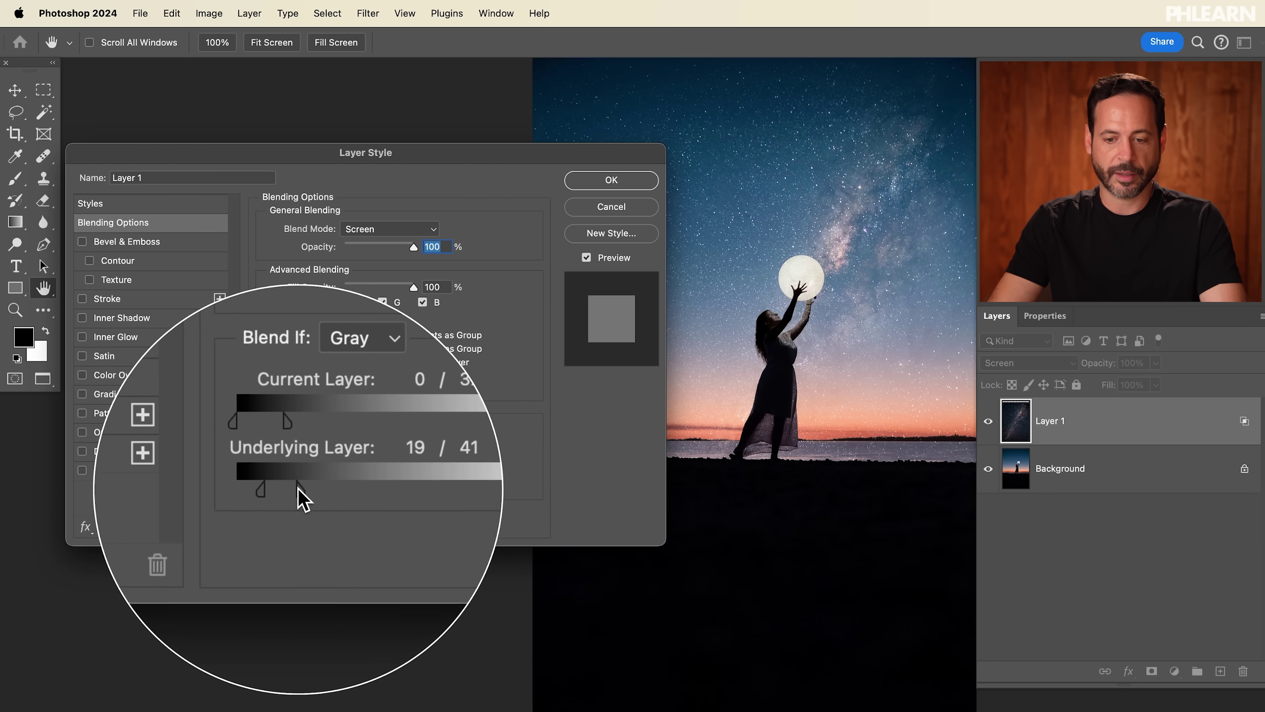
pyautogui.moveTo(310, 492); pyautogui.dragTo(293, 492)
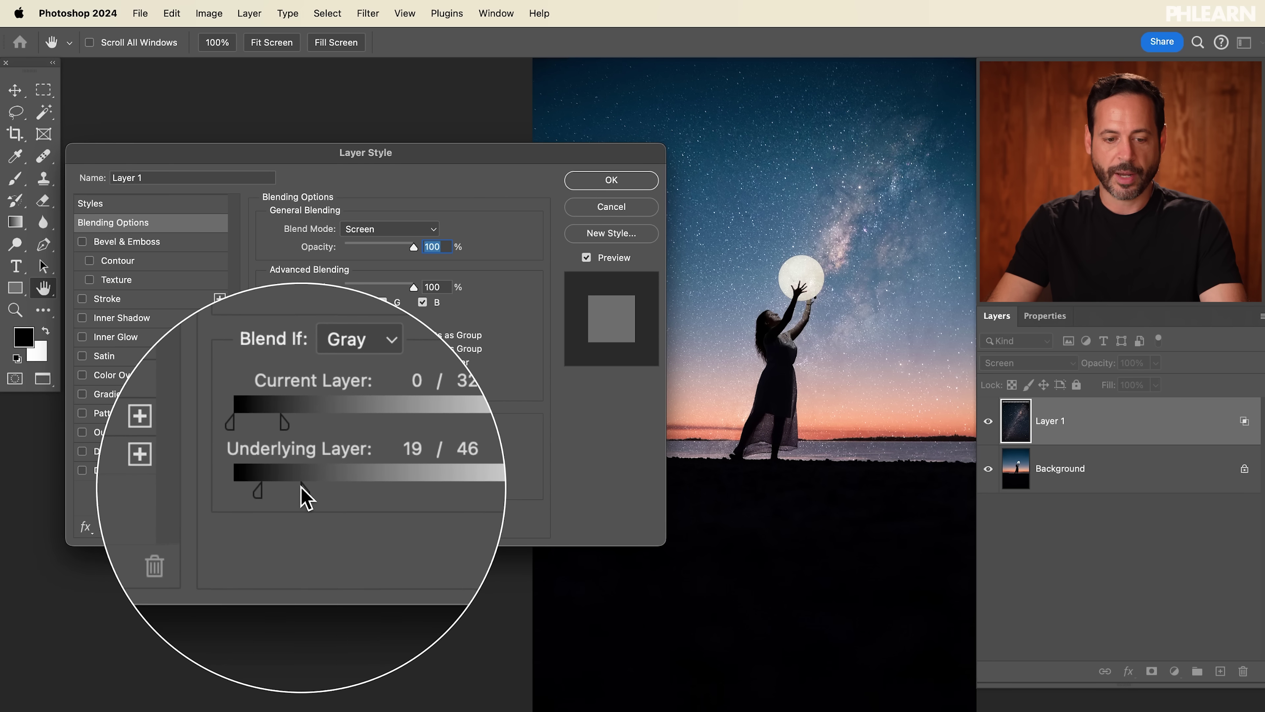
pyautogui.moveTo(271, 493); pyautogui.dragTo(267, 493)
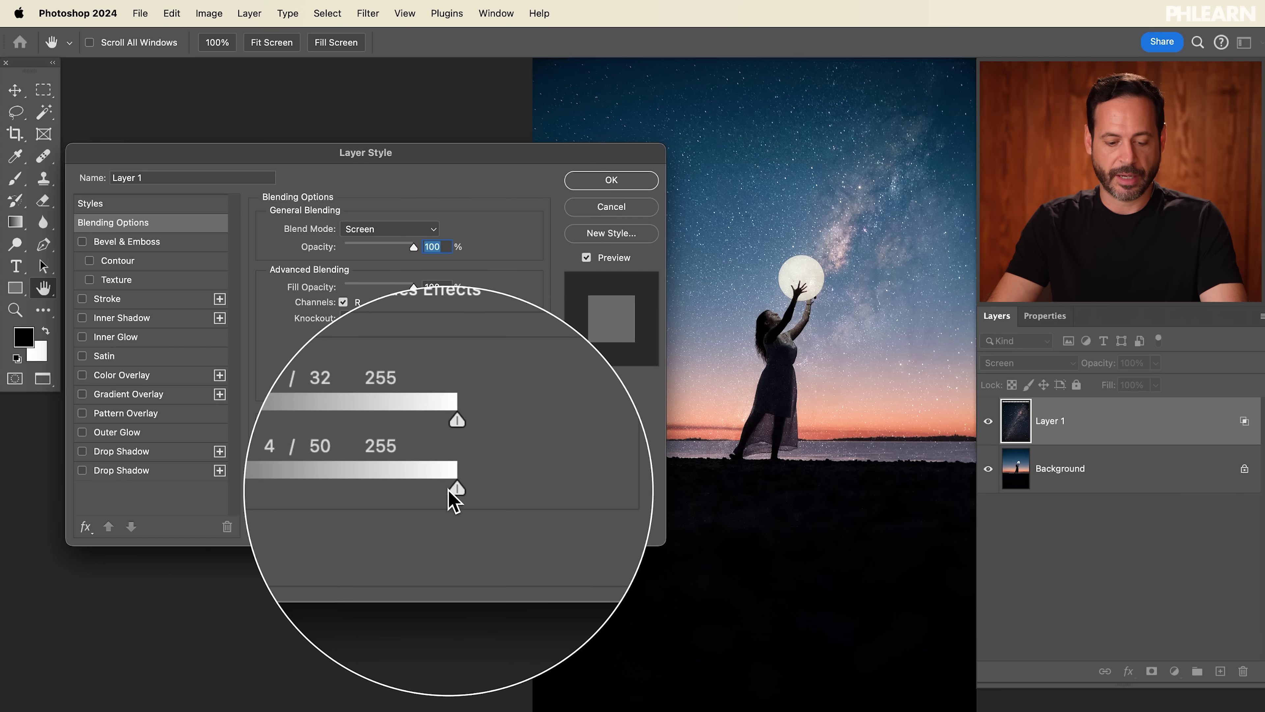
pyautogui.press('alt')
pyautogui.moveTo(446, 491)
pyautogui.mouseDown()
pyautogui.moveTo(393, 491)
pyautogui.moveTo(440, 491)
pyautogui.mouseUp()
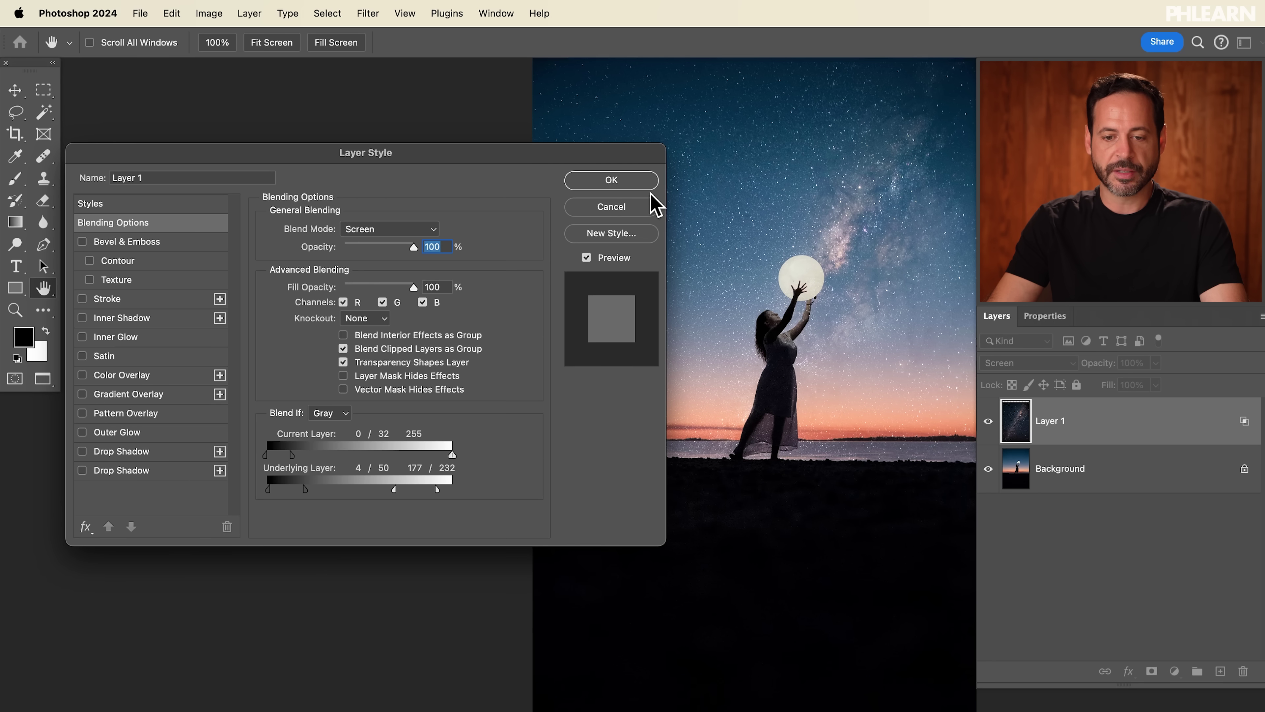
pyautogui.click(611, 180)
# Scale the star layer to 115% and move it slightly down so the Milky Way rises from the glowing moon
pyautogui.moveTo(733, 455); pyautogui.dragTo(729, 416)
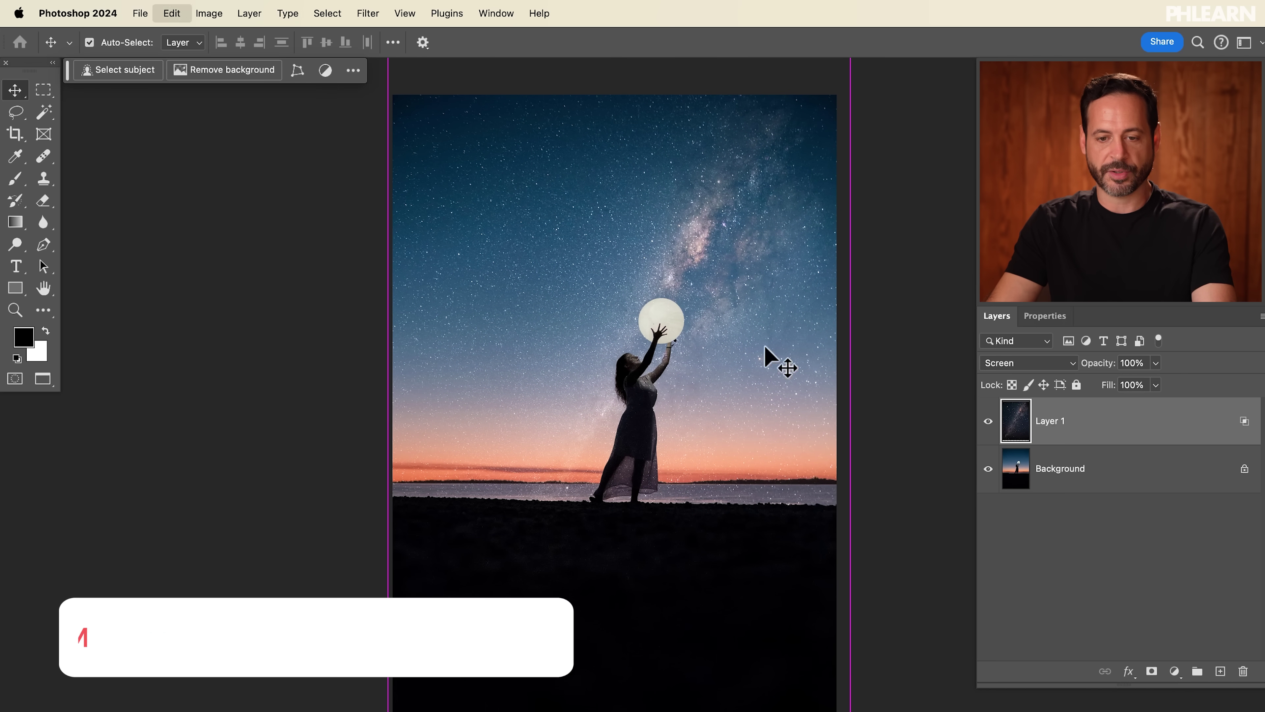
pyautogui.press('super+t')
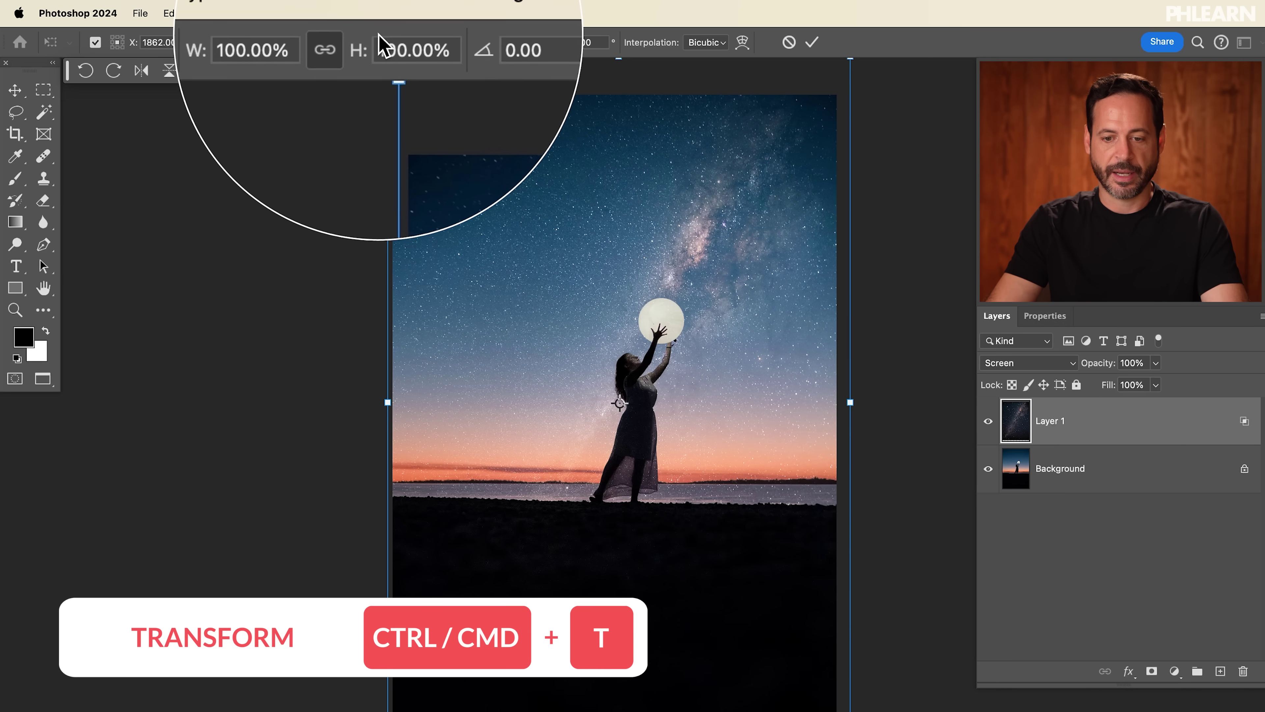
pyautogui.moveTo(371, 51); pyautogui.dragTo(382, 47)
pyautogui.moveTo(628, 301); pyautogui.dragTo(638, 330)
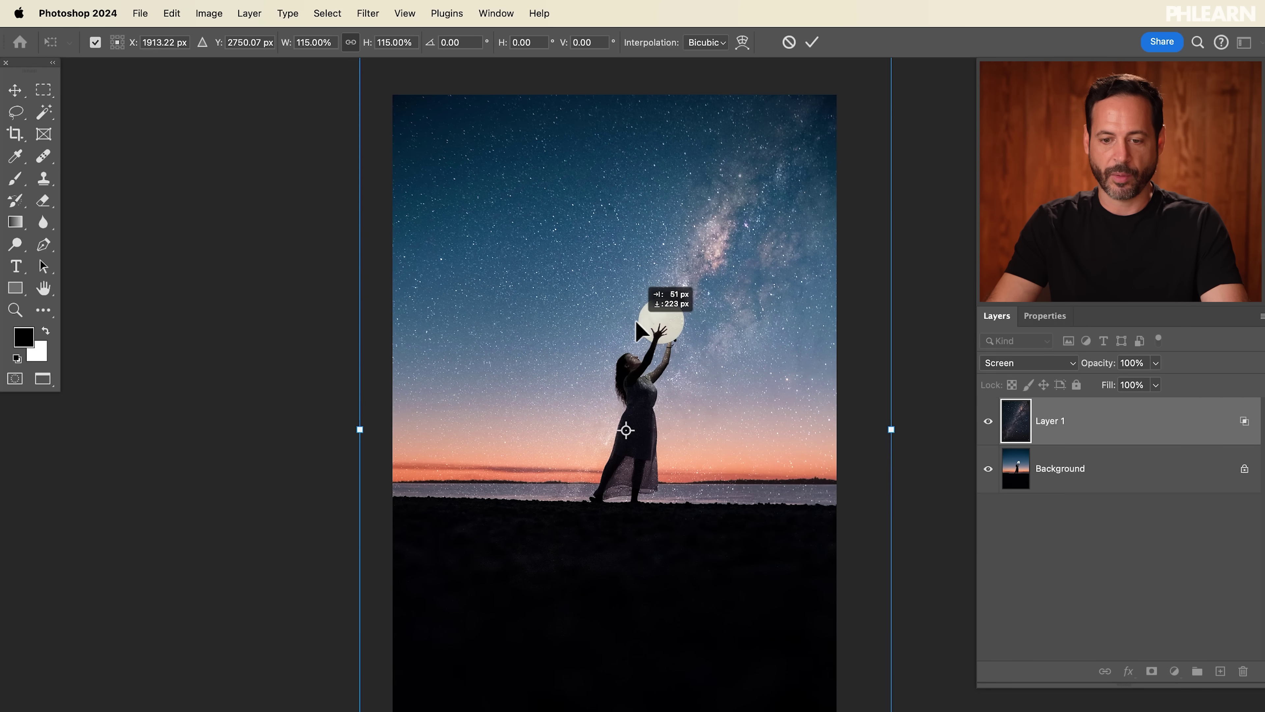
# Select the woman and moon on the Background layer with Select Subject and mask them out of the star layer
pyautogui.scroll(-1, 677, 474)
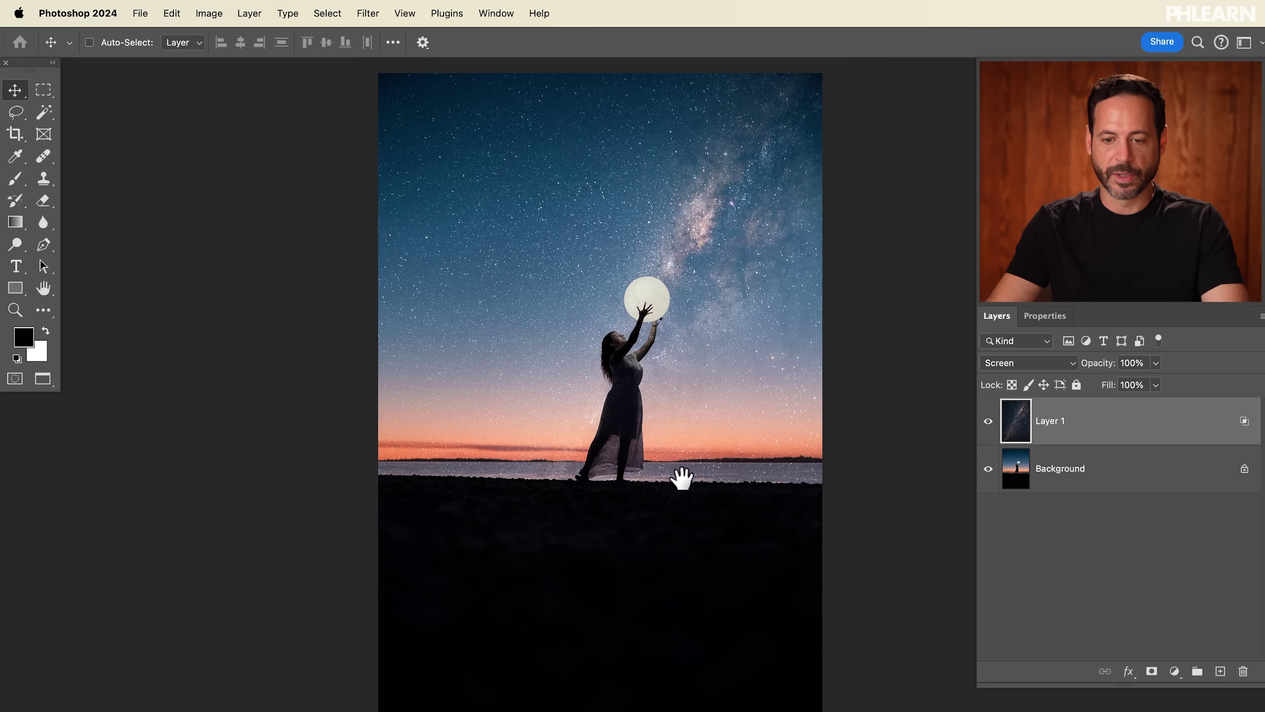
pyautogui.scroll(8, 663, 387)
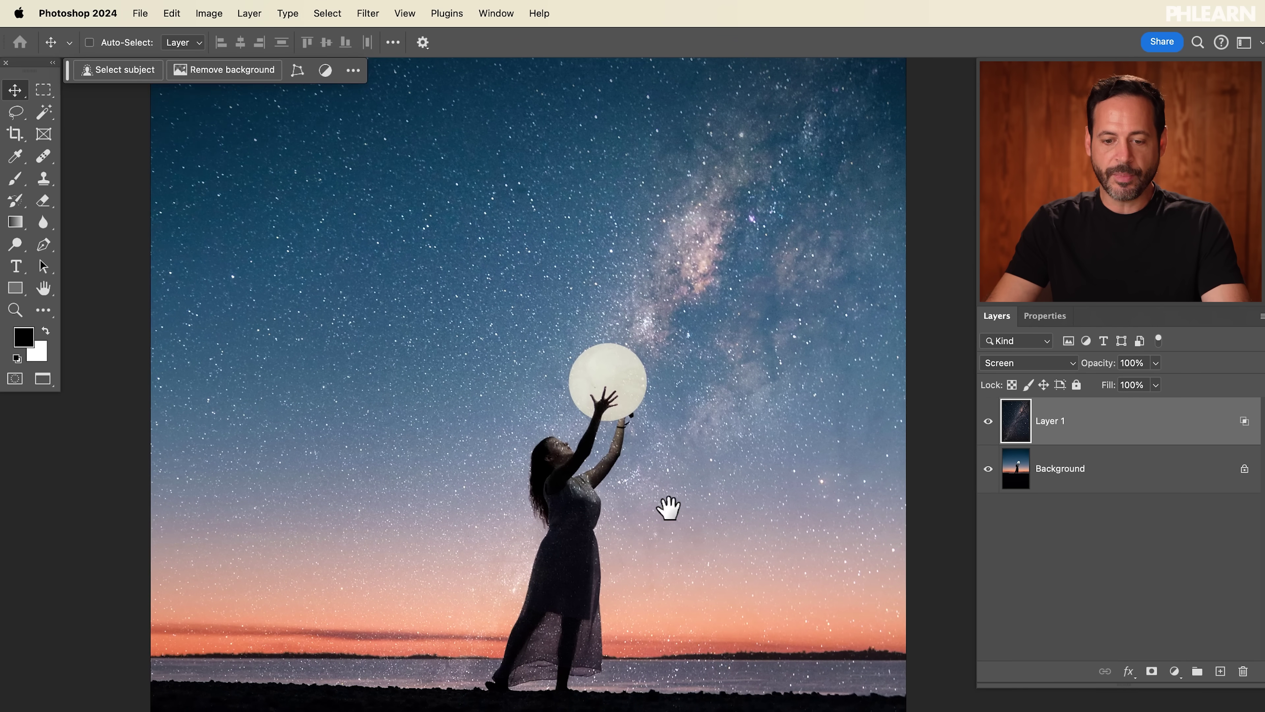
pyautogui.scroll(-4, 655, 517)
pyautogui.scroll(-2, 672, 435)
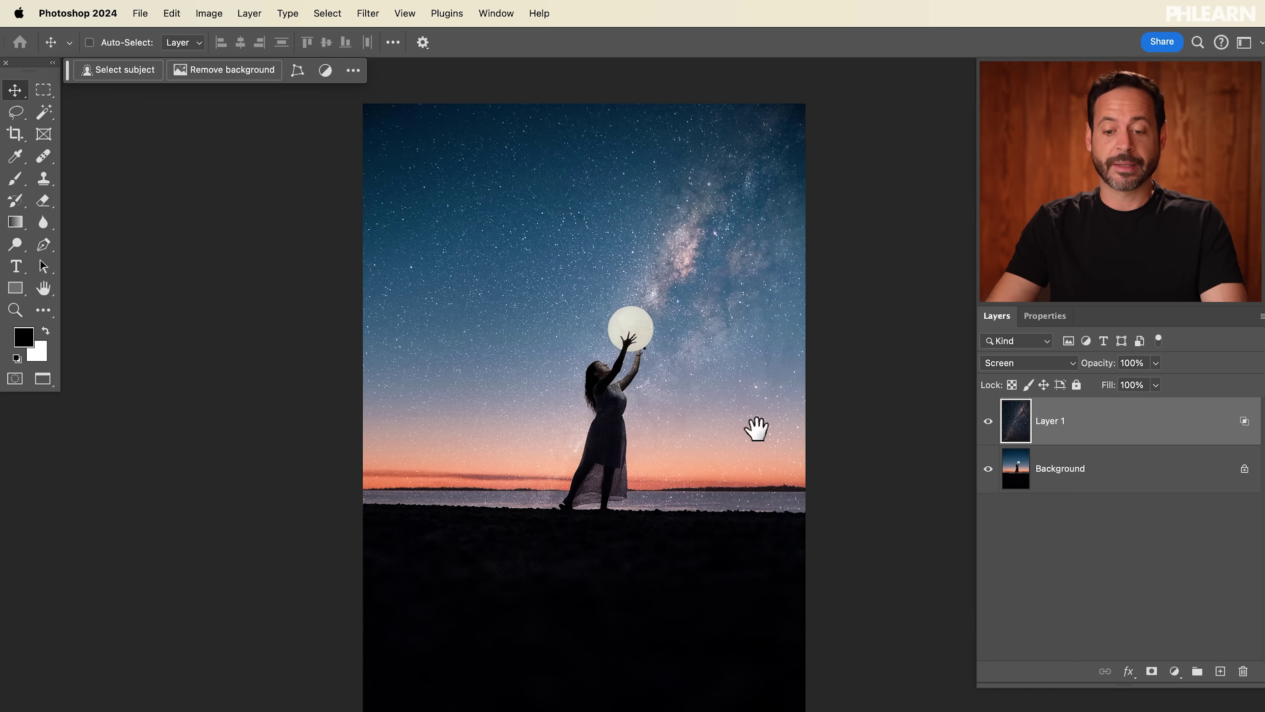
pyautogui.scroll(2, 677, 423)
pyautogui.moveTo(680, 418); pyautogui.dragTo(706, 461)
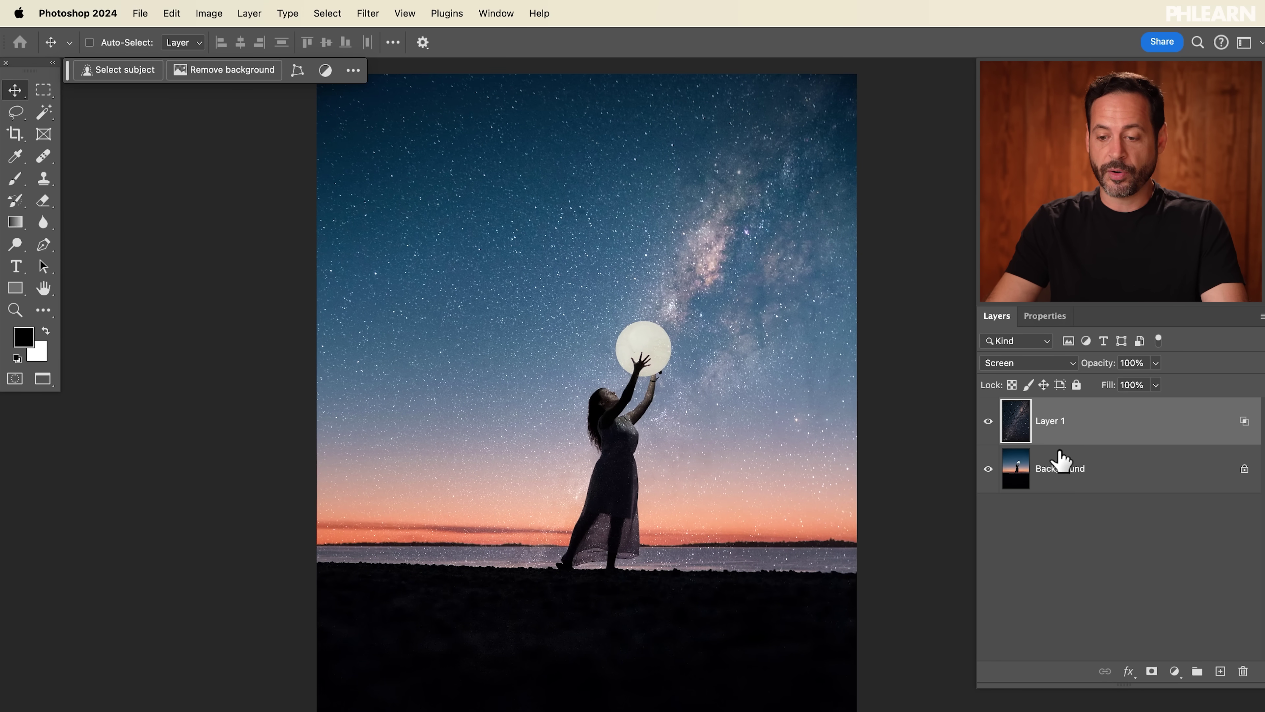
pyautogui.click(1060, 473)
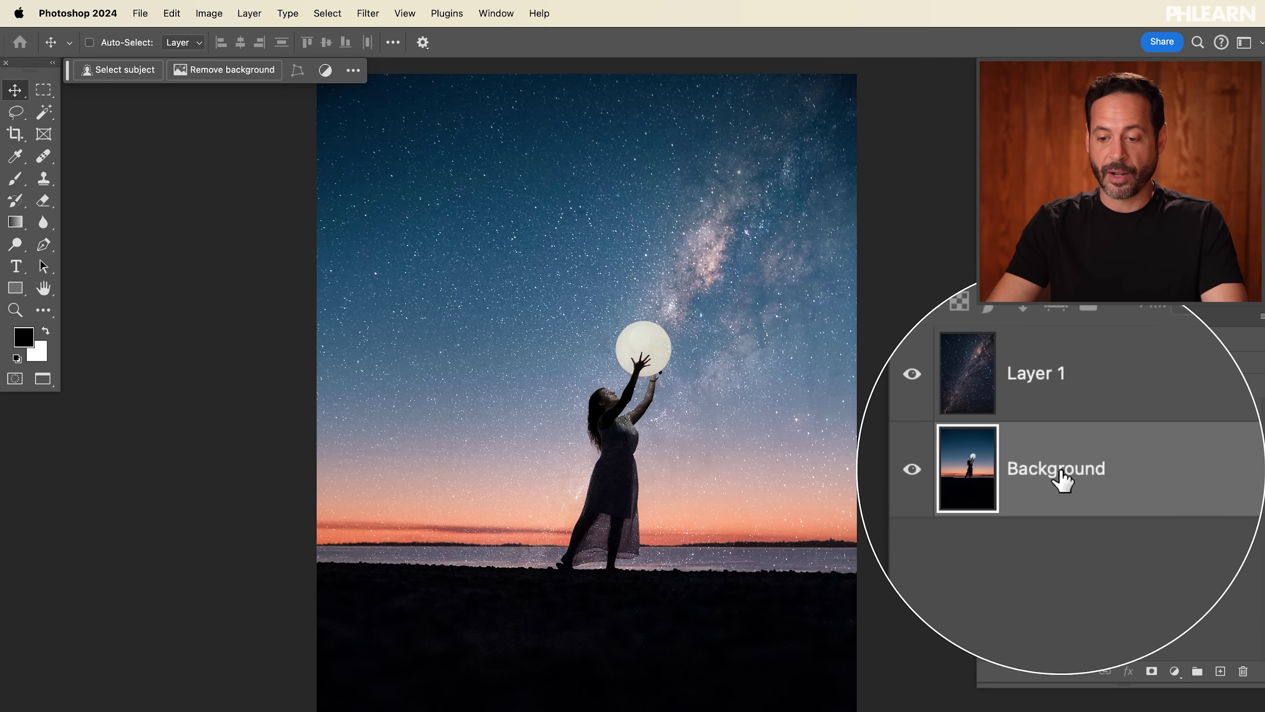
pyautogui.click(327, 13)
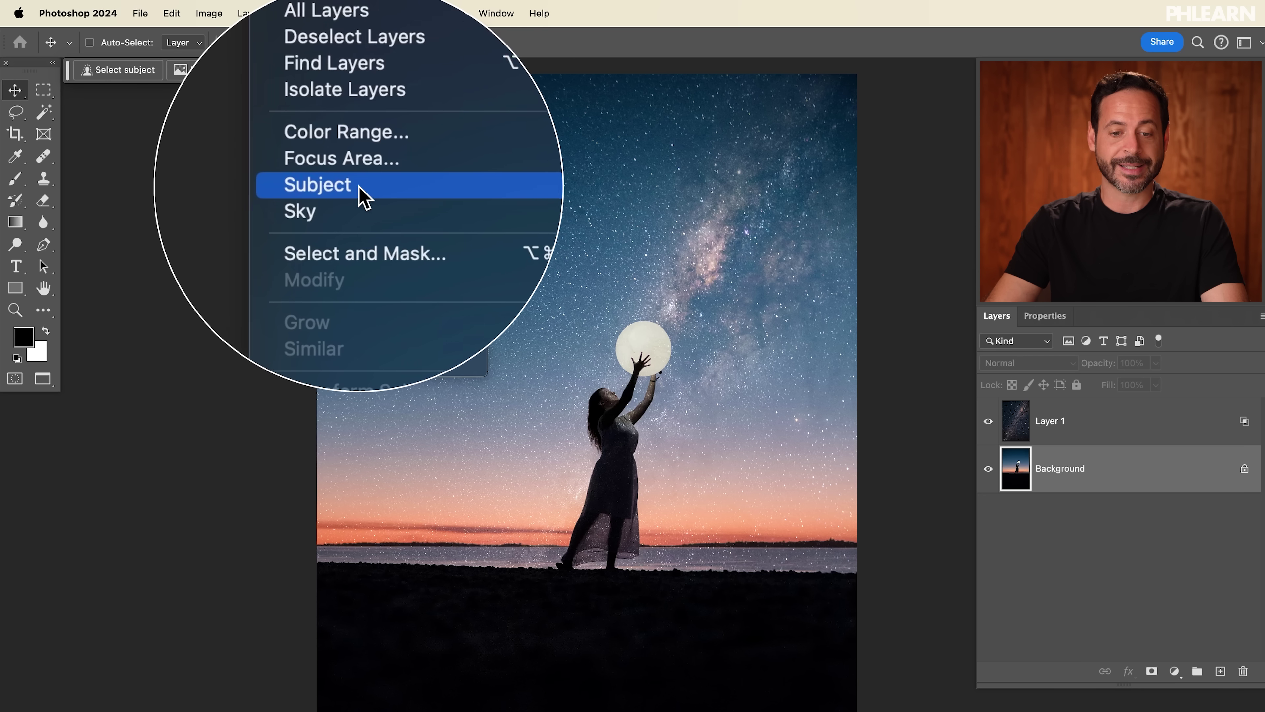
pyautogui.click(355, 194)
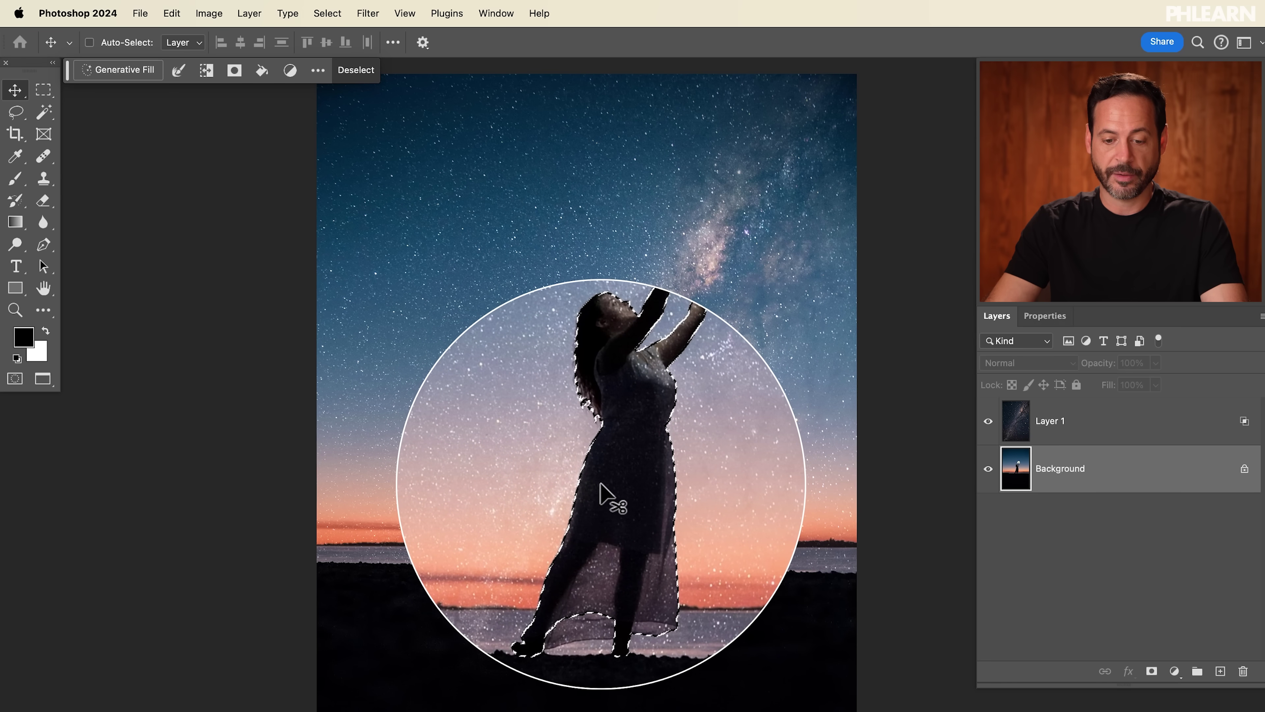
pyautogui.click(1037, 426)
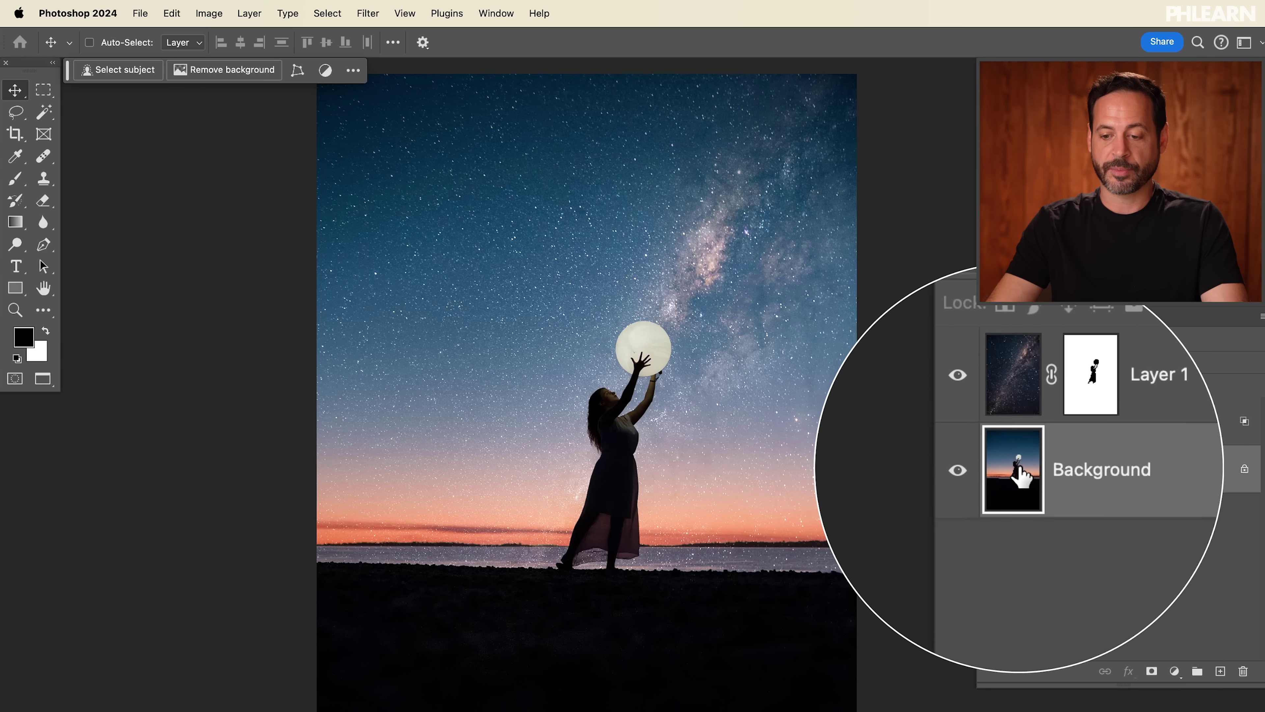
# Paint black on the star layer's mask over the strip of water along the horizon, and compare the image with the star layer hidden
pyautogui.click(1055, 442)
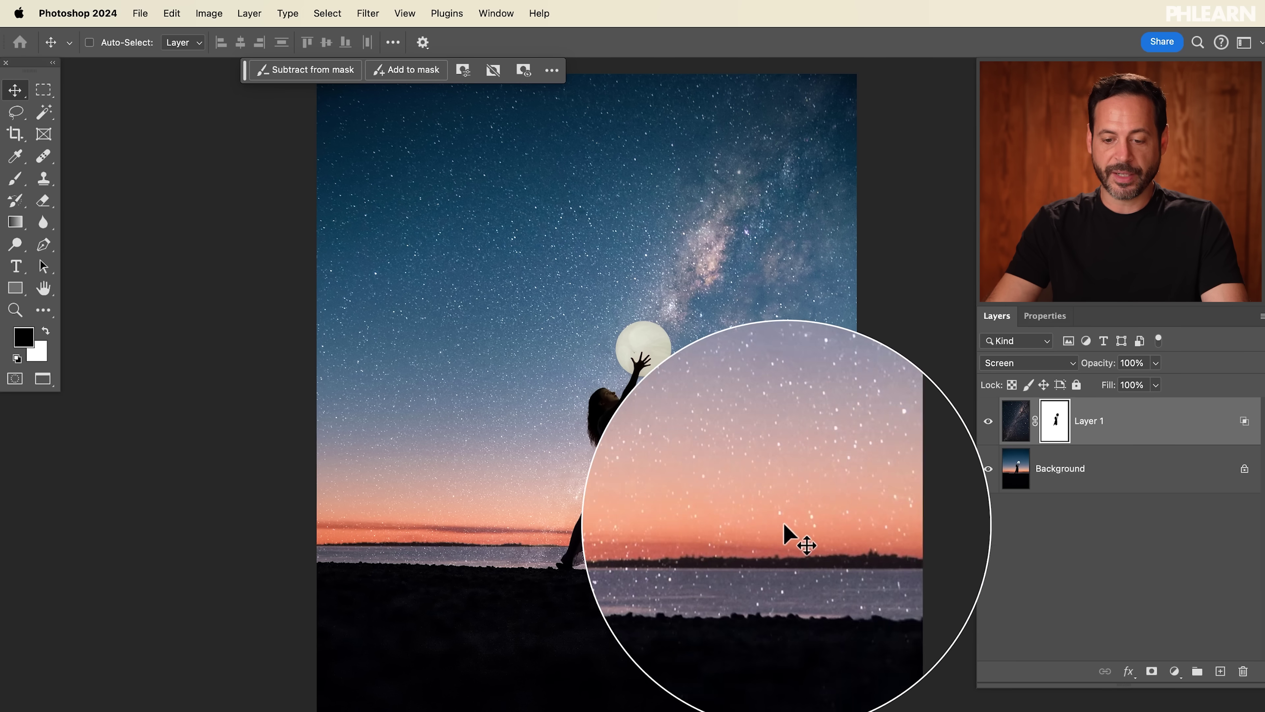
pyautogui.press('b')
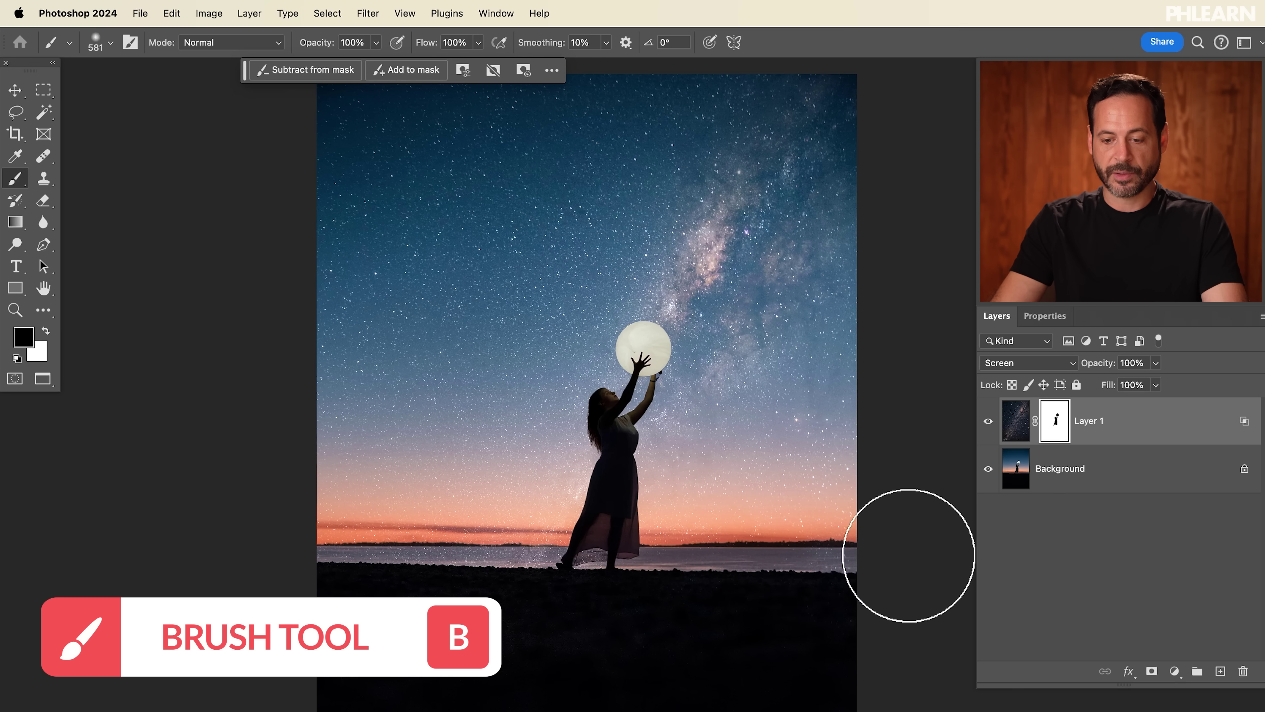
pyautogui.moveTo(514, 557); pyautogui.dragTo(503, 559)
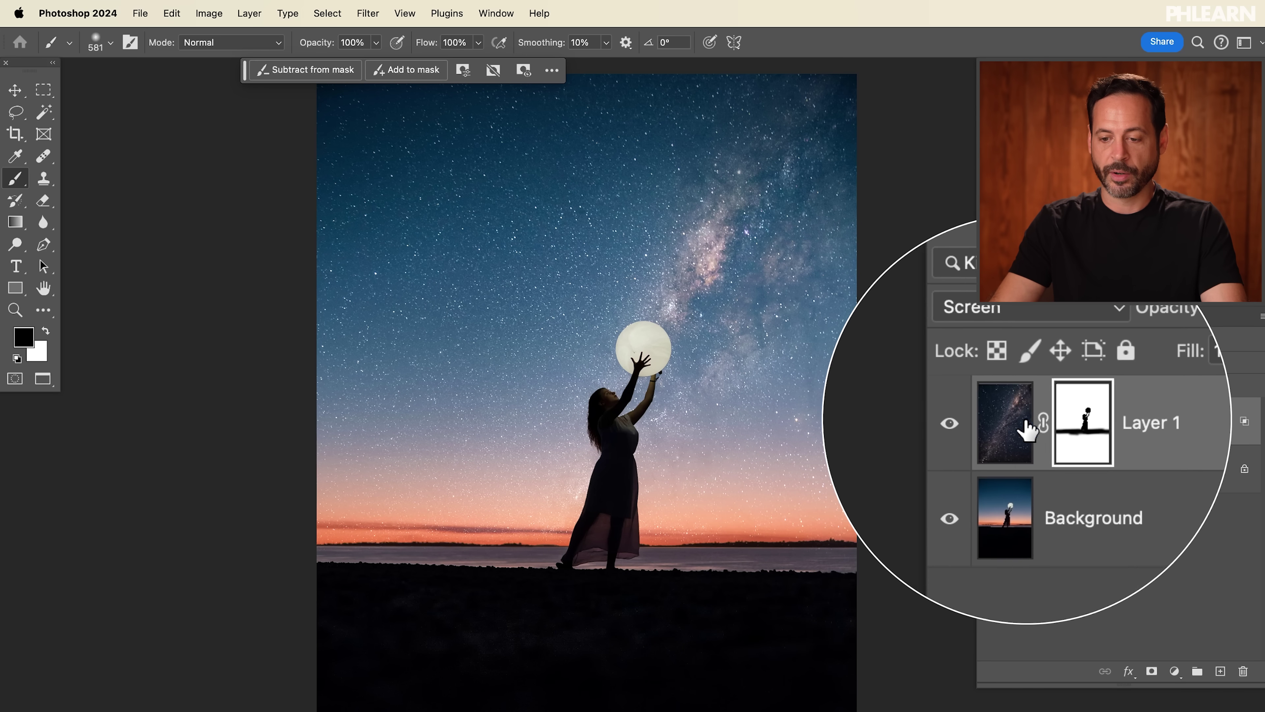
pyautogui.click(989, 421)
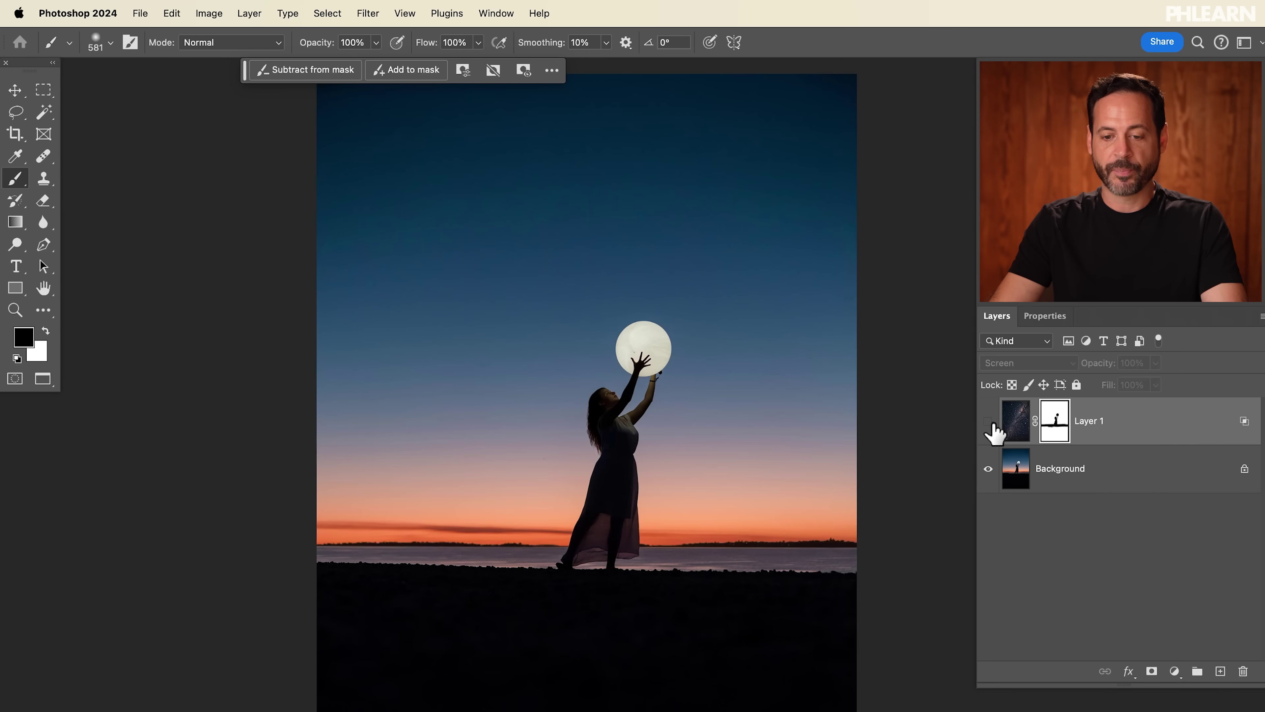
pyautogui.click(989, 421)
pyautogui.click(989, 421)
pyautogui.click(989, 421)
pyautogui.click(988, 421)
pyautogui.click(988, 421)
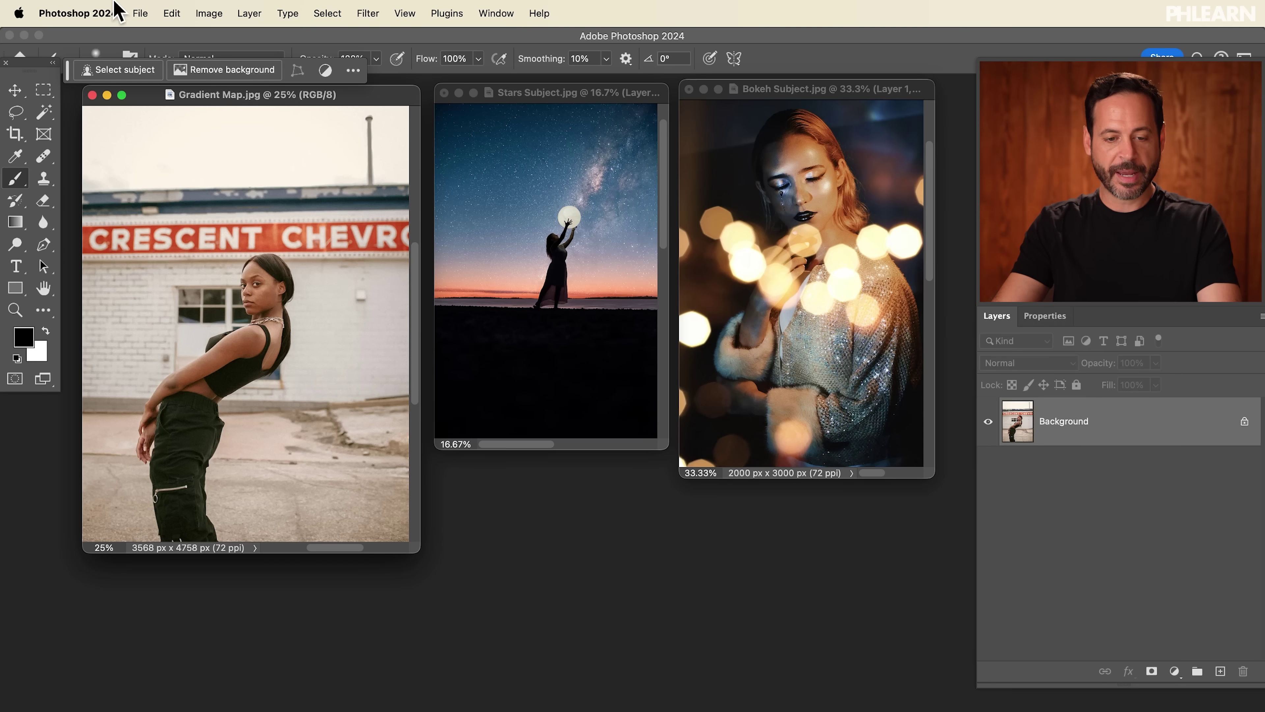
# Add a Gradient Map adjustment layer above the Gradient Map.jpg photo and open its gradient in the Gradient Editor
pyautogui.press('f')
pyautogui.scroll(10, 632, 438)
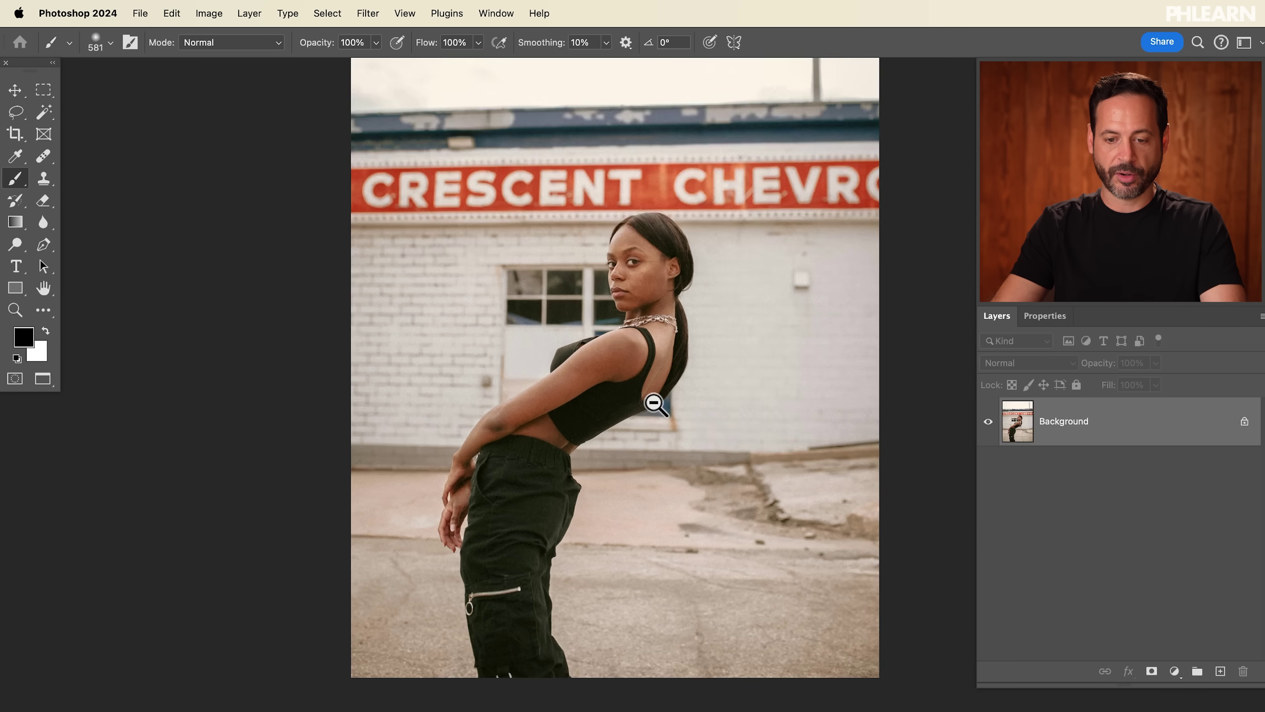
pyautogui.scroll(-8, 671, 395)
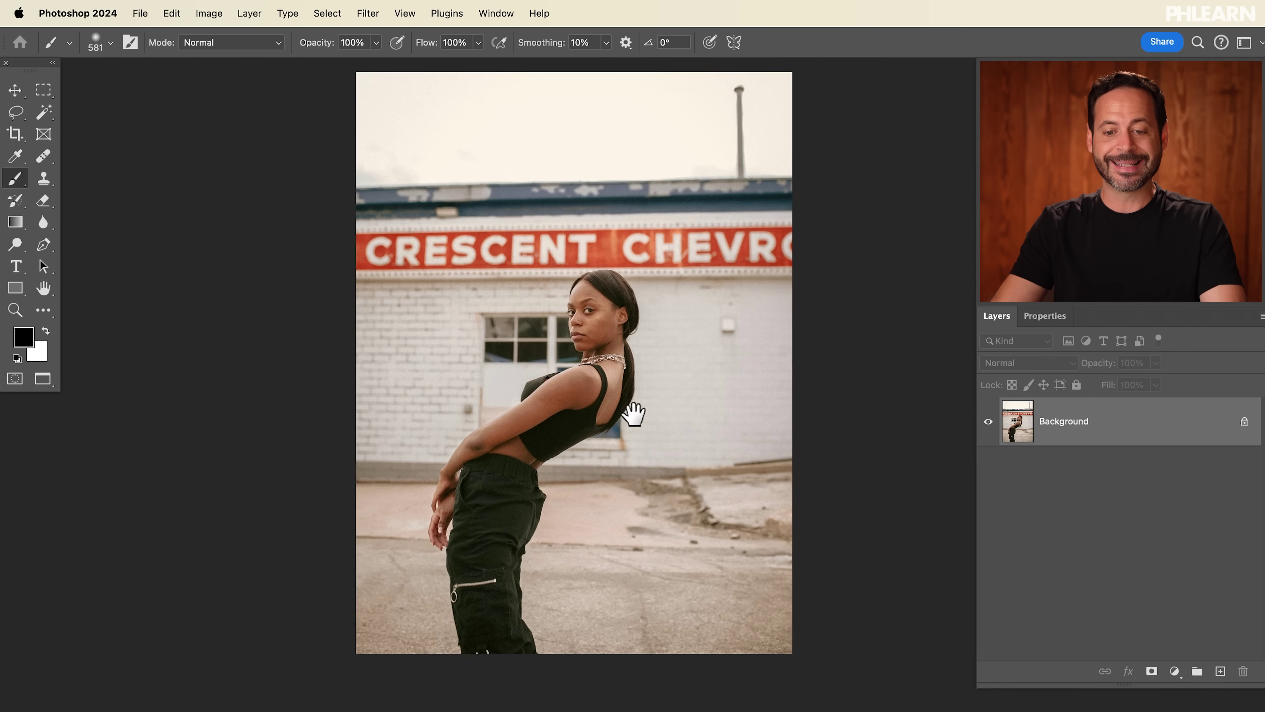
pyautogui.scroll(1, 645, 381)
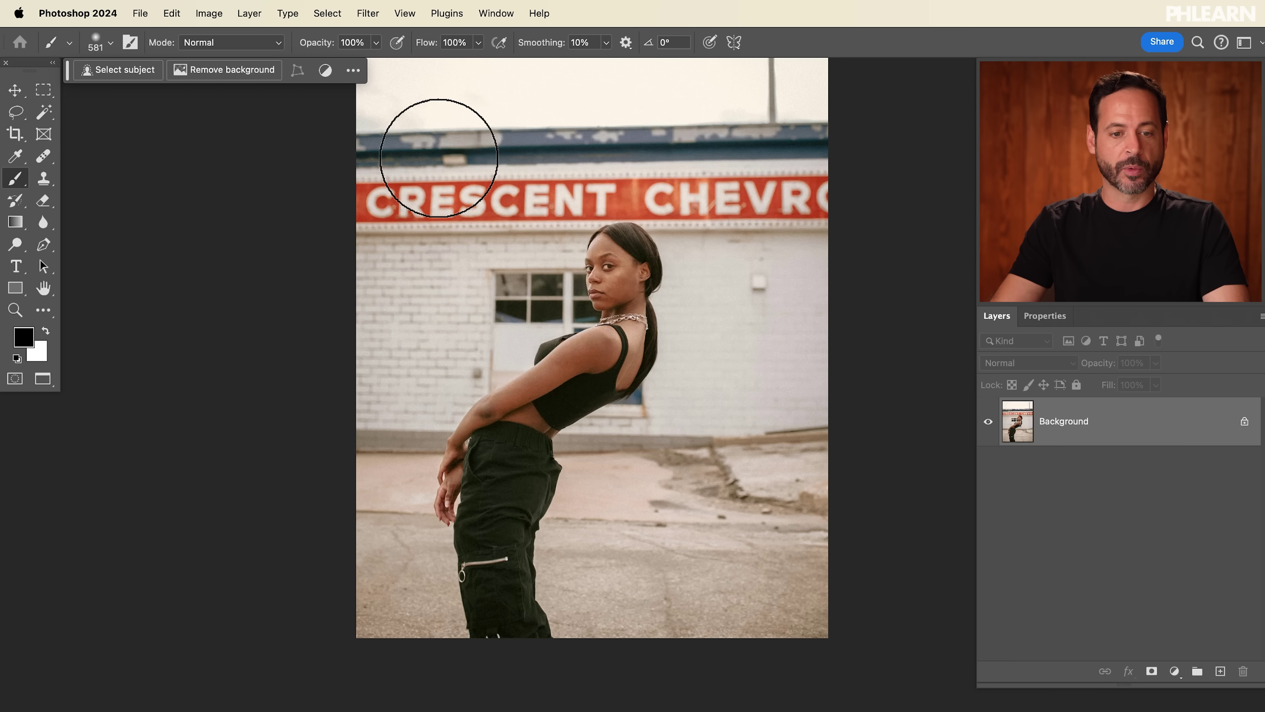
pyautogui.click(254, 15)
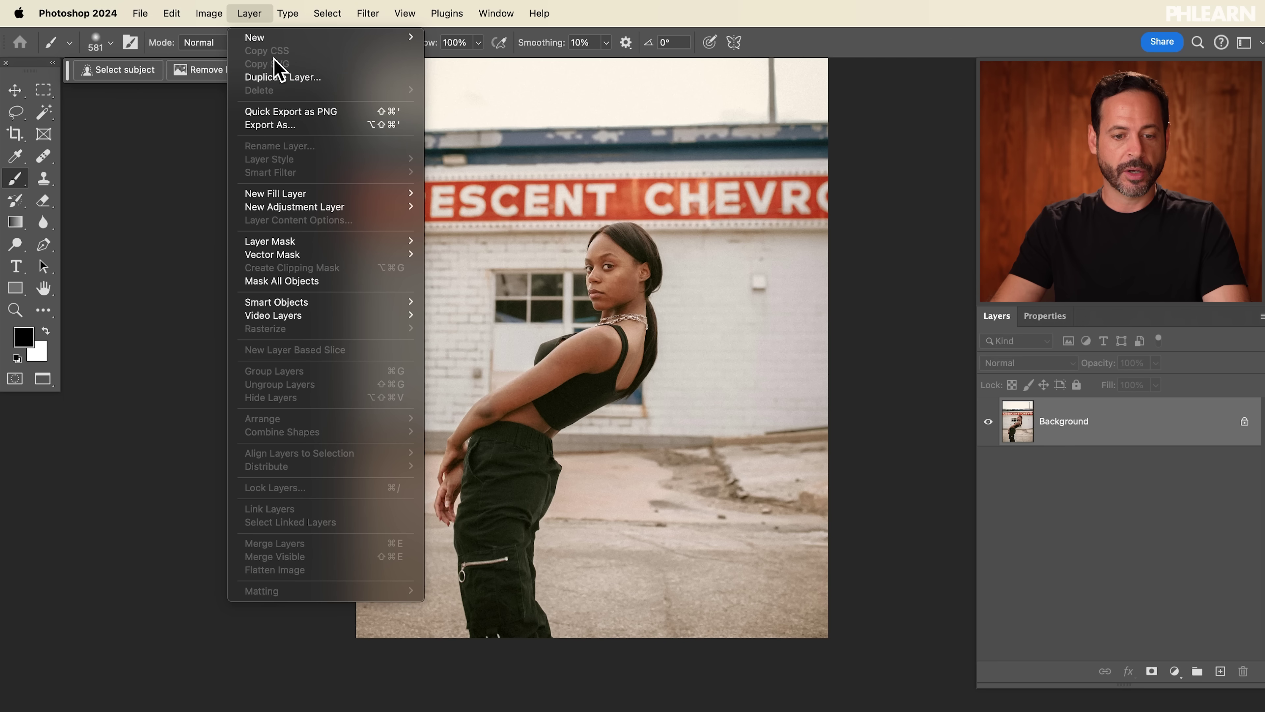
pyautogui.moveTo(306, 207)
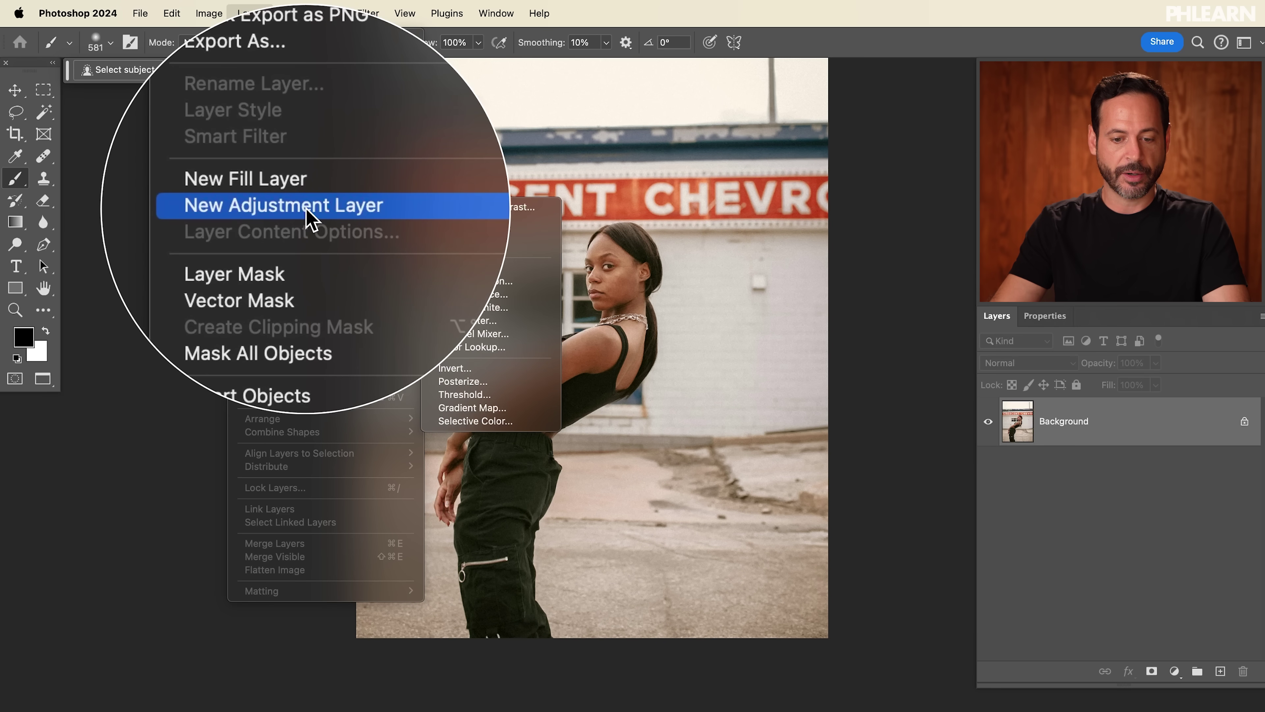
pyautogui.click(497, 412)
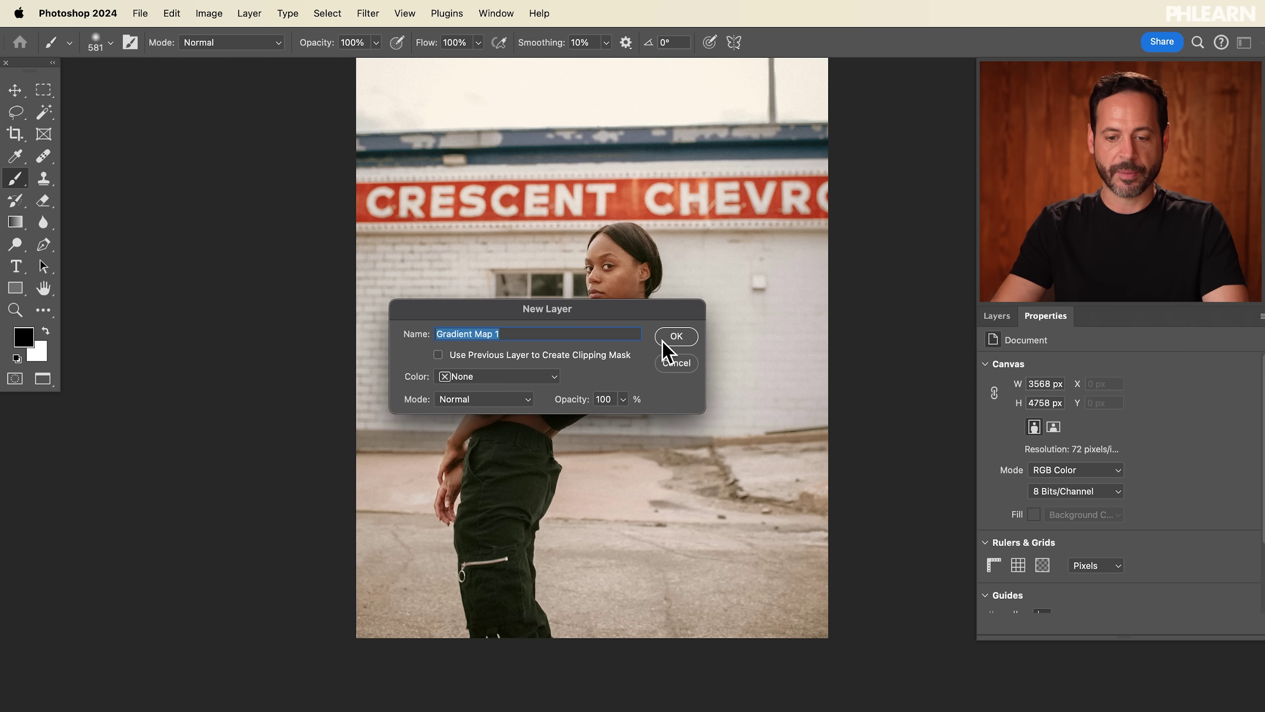
pyautogui.click(672, 337)
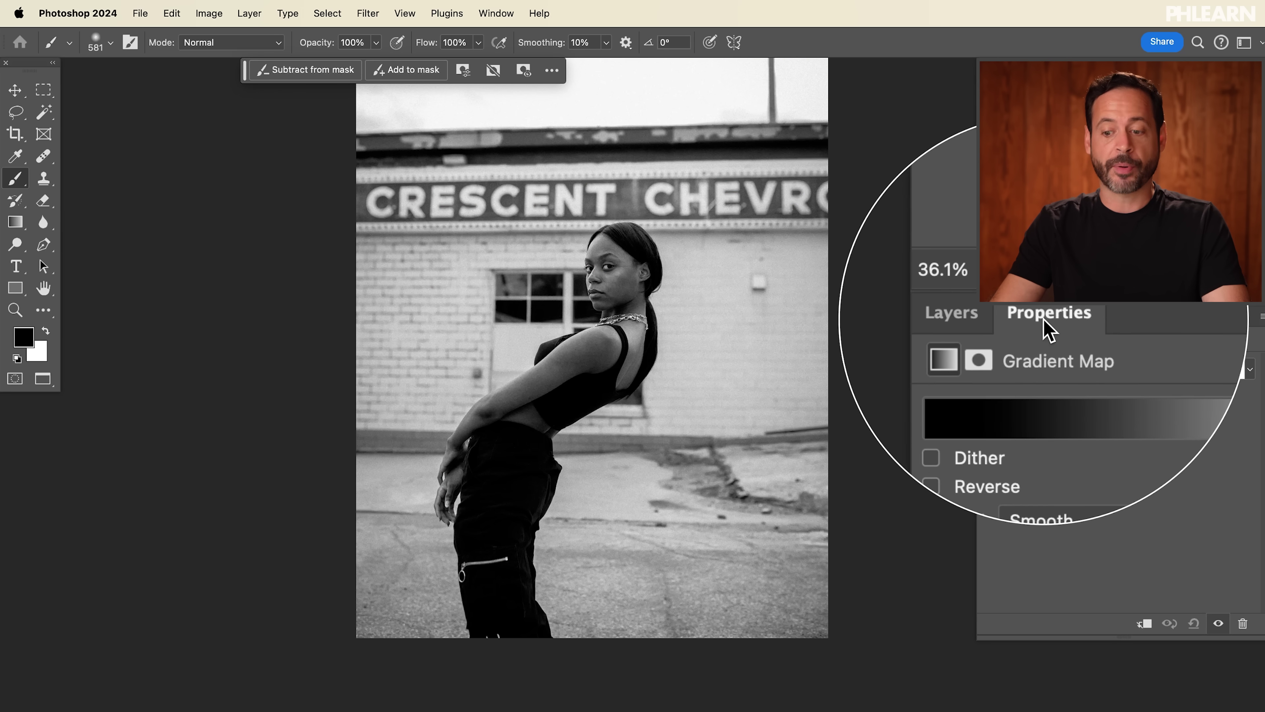
pyautogui.click(1045, 373)
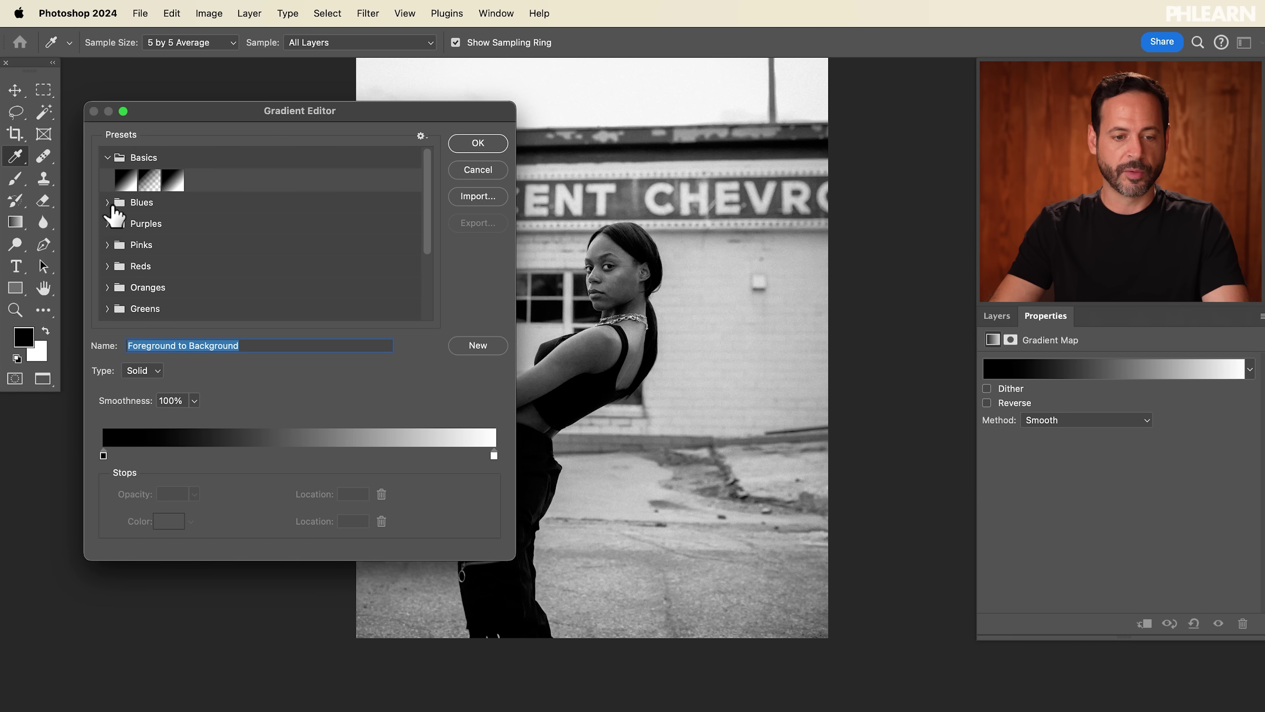
# Try several gradient presets from the Blues group on the photo of the woman
pyautogui.click(108, 203)
pyautogui.click(226, 251)
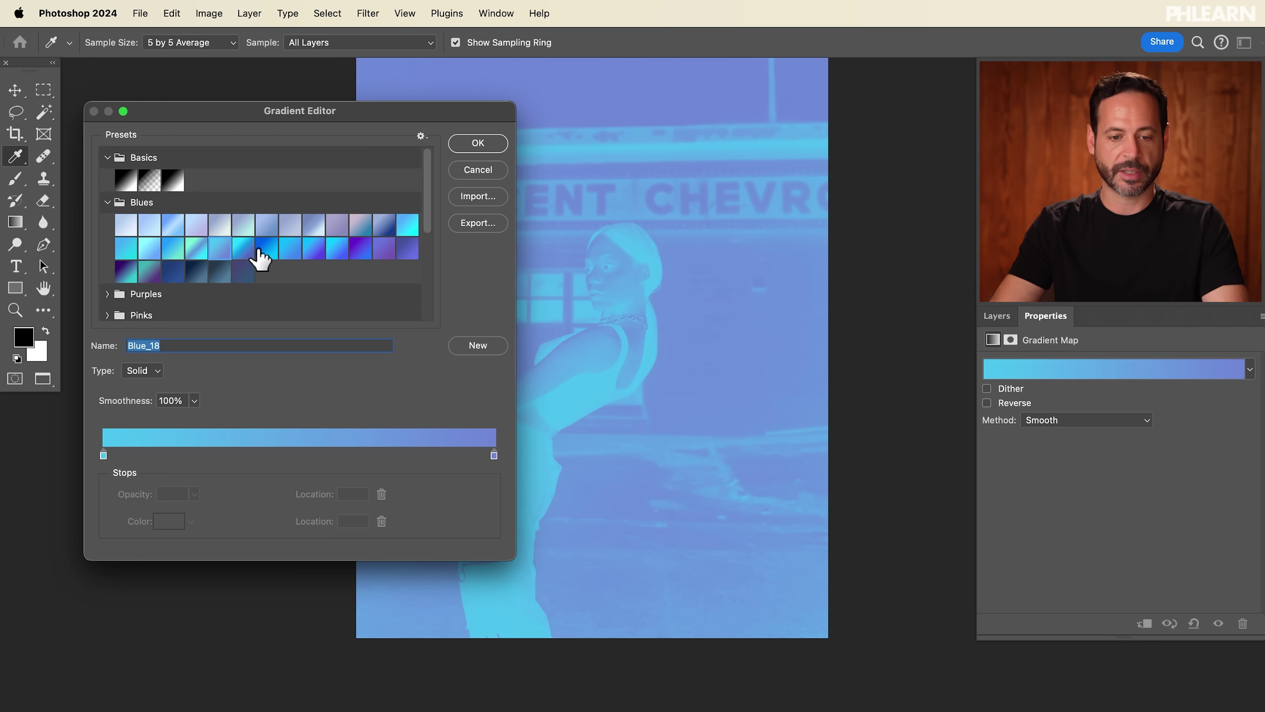
pyautogui.click(267, 251)
pyautogui.click(314, 252)
pyautogui.click(338, 251)
pyautogui.click(383, 252)
pyautogui.click(359, 249)
pyautogui.click(220, 271)
pyautogui.click(201, 271)
pyautogui.click(174, 248)
pyautogui.click(152, 232)
pyautogui.click(291, 249)
pyautogui.click(315, 252)
pyautogui.click(333, 249)
pyautogui.moveTo(629, 261); pyautogui.dragTo(493, 272)
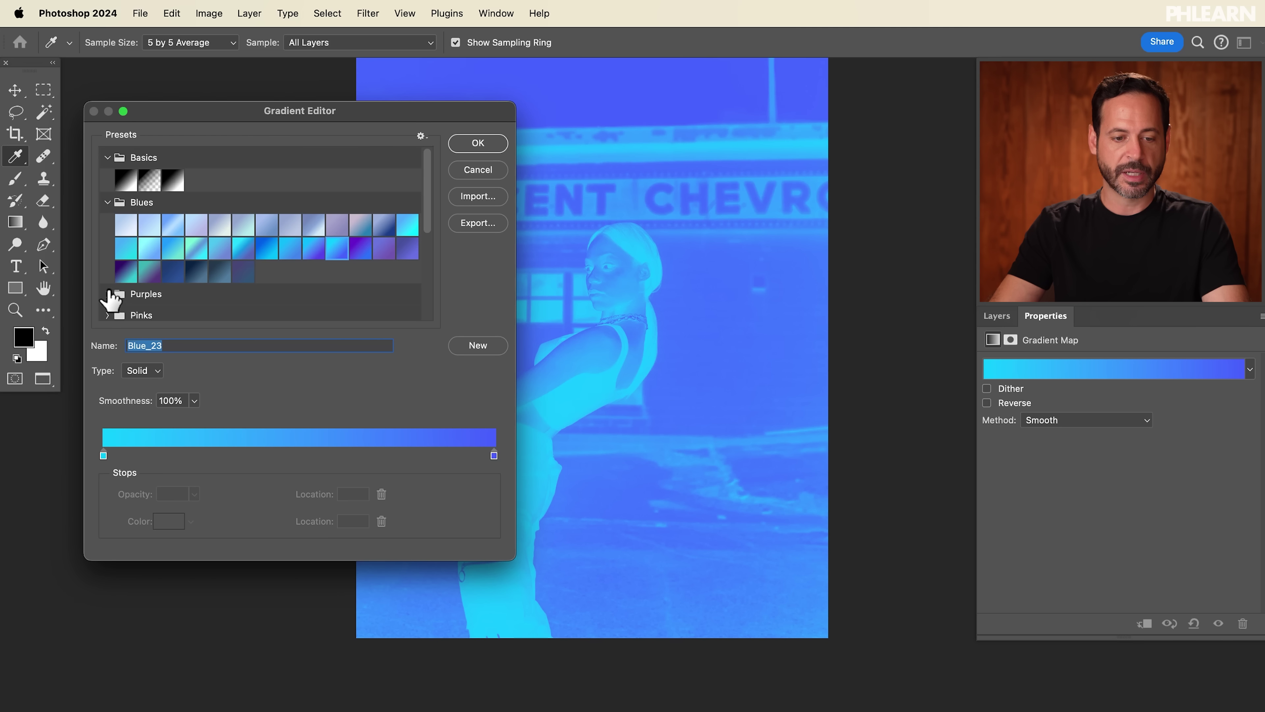
# Apply the Purple_21 preset from the Purples group to the gradient map and reverse the gradient
pyautogui.scroll(-2, 421, 205)
pyautogui.click(289, 297)
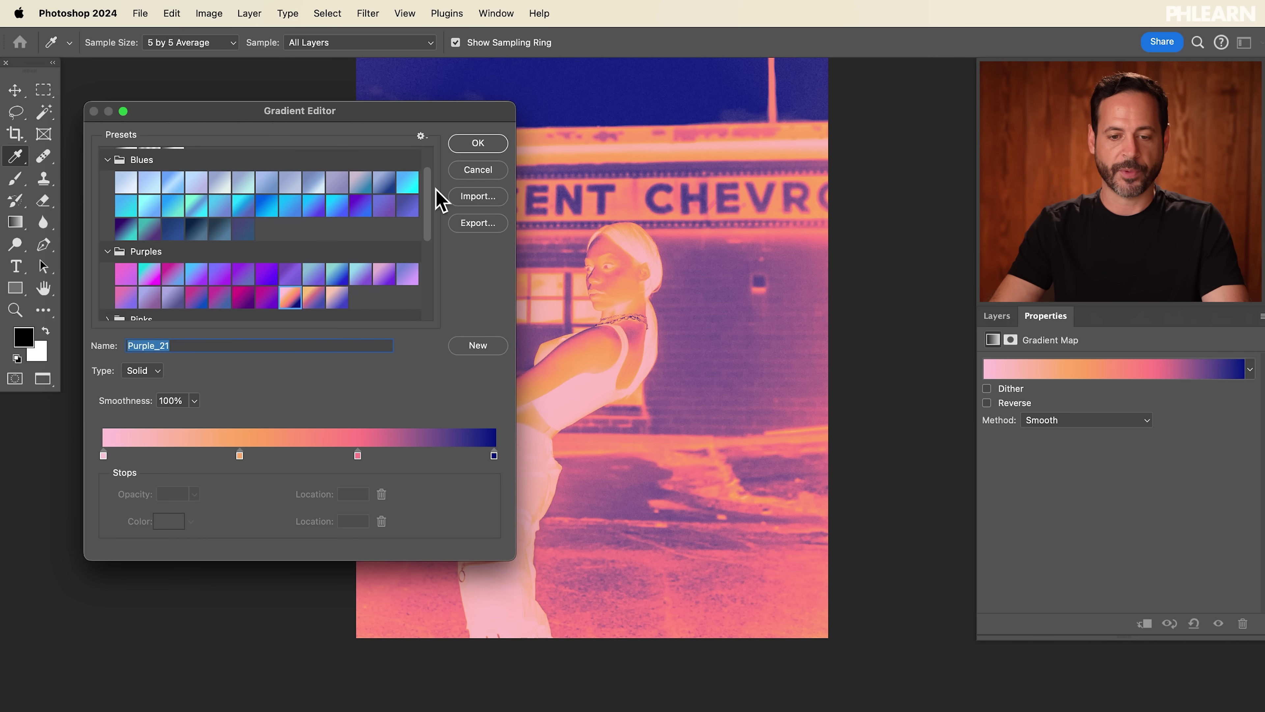
pyautogui.click(492, 141)
pyautogui.press('b')
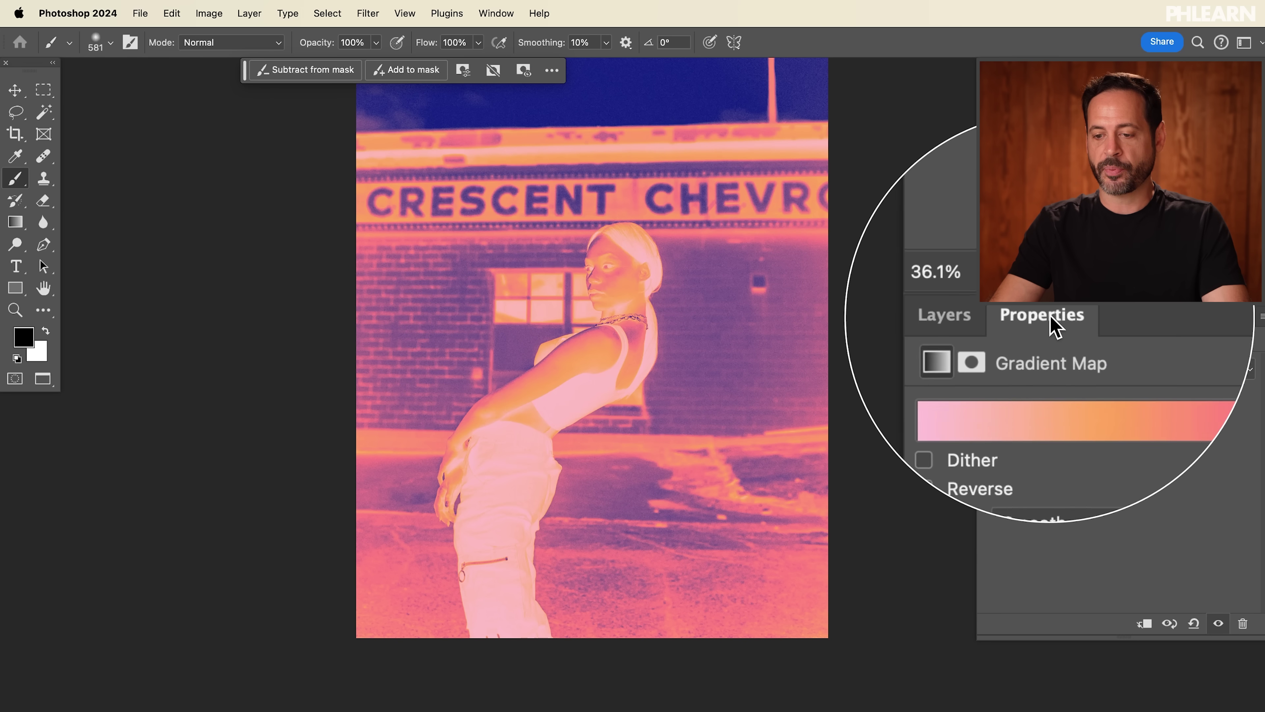
pyautogui.click(1011, 403)
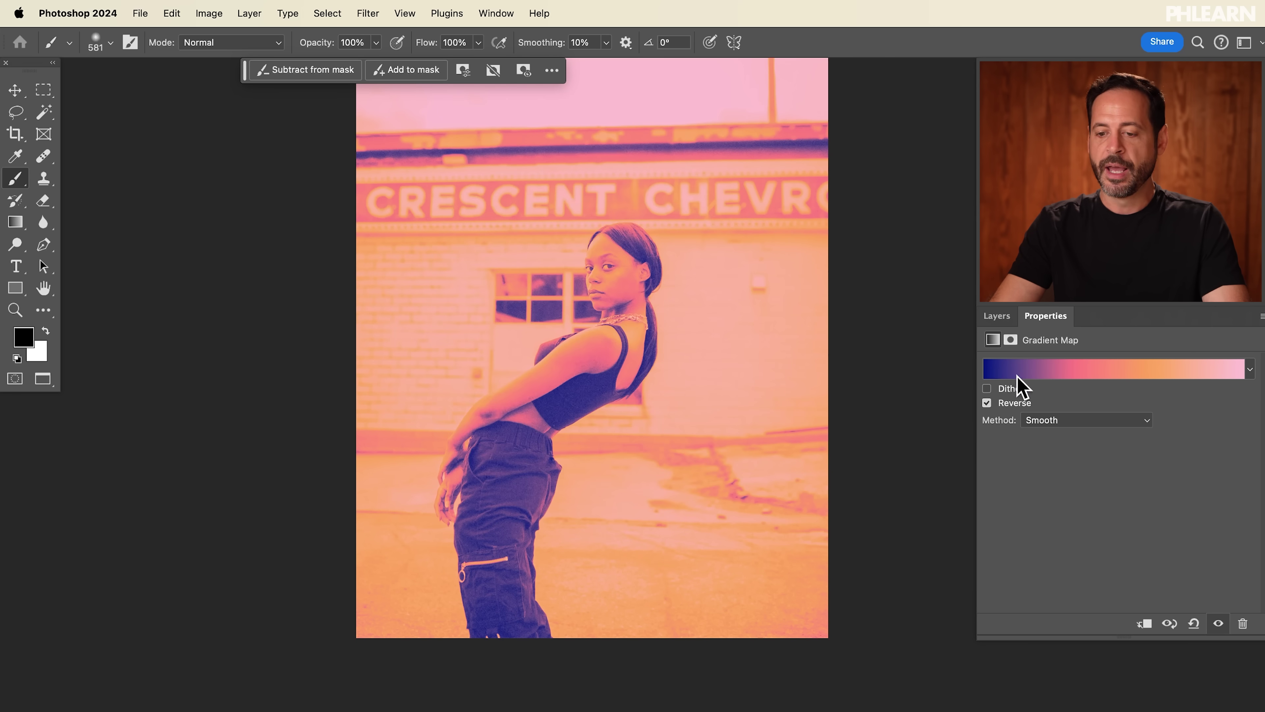
pyautogui.click(998, 319)
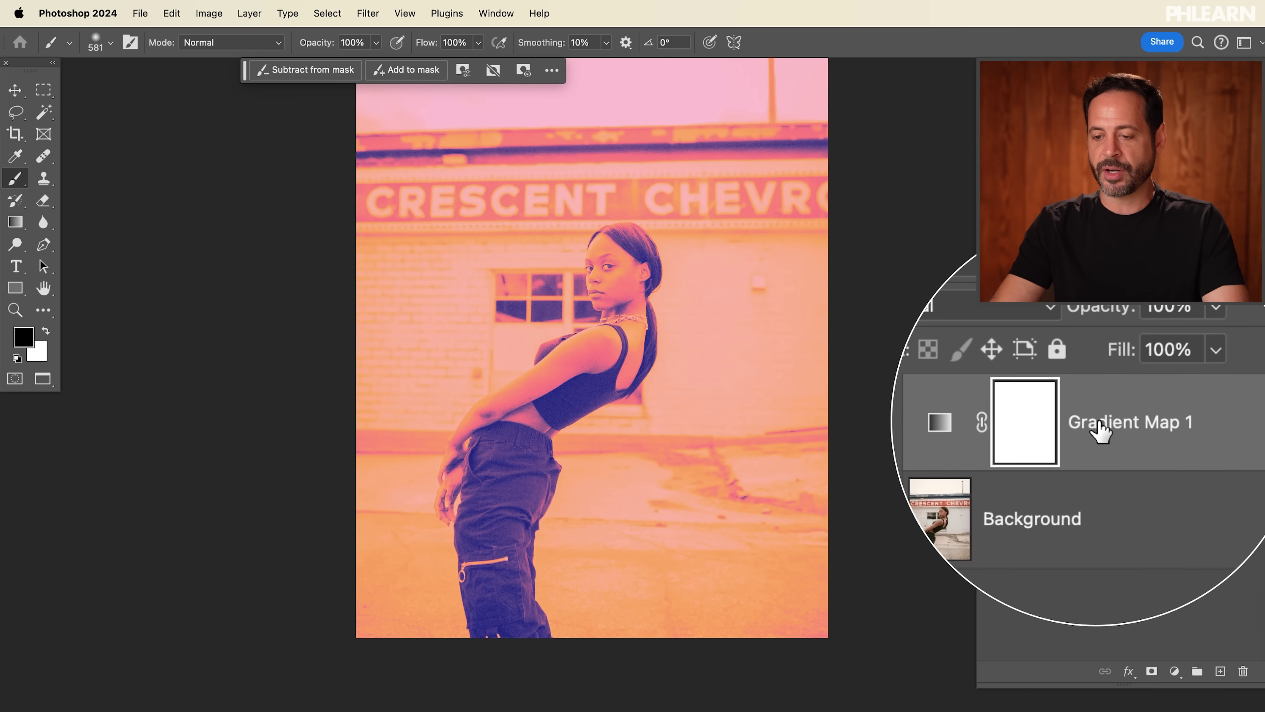
pyautogui.click(987, 426)
pyautogui.click(988, 424)
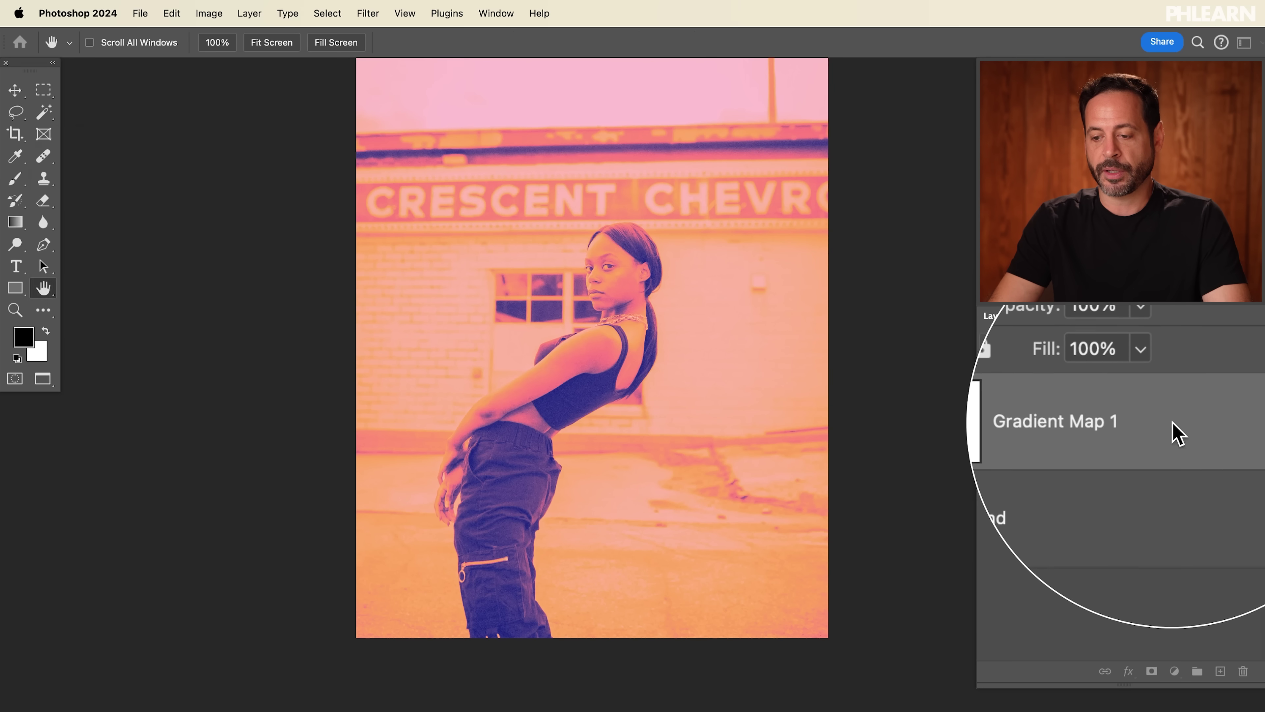
pyautogui.doubleClick(1176, 434)
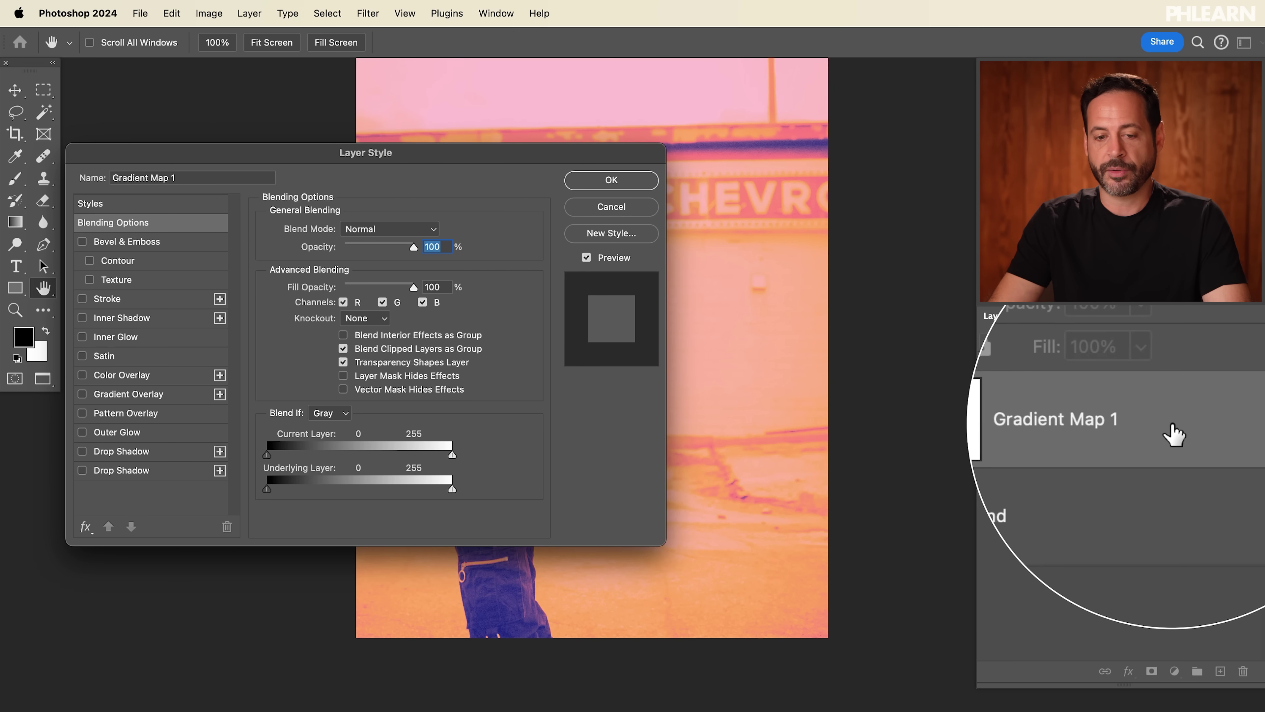
pyautogui.click(643, 185)
pyautogui.press('b')
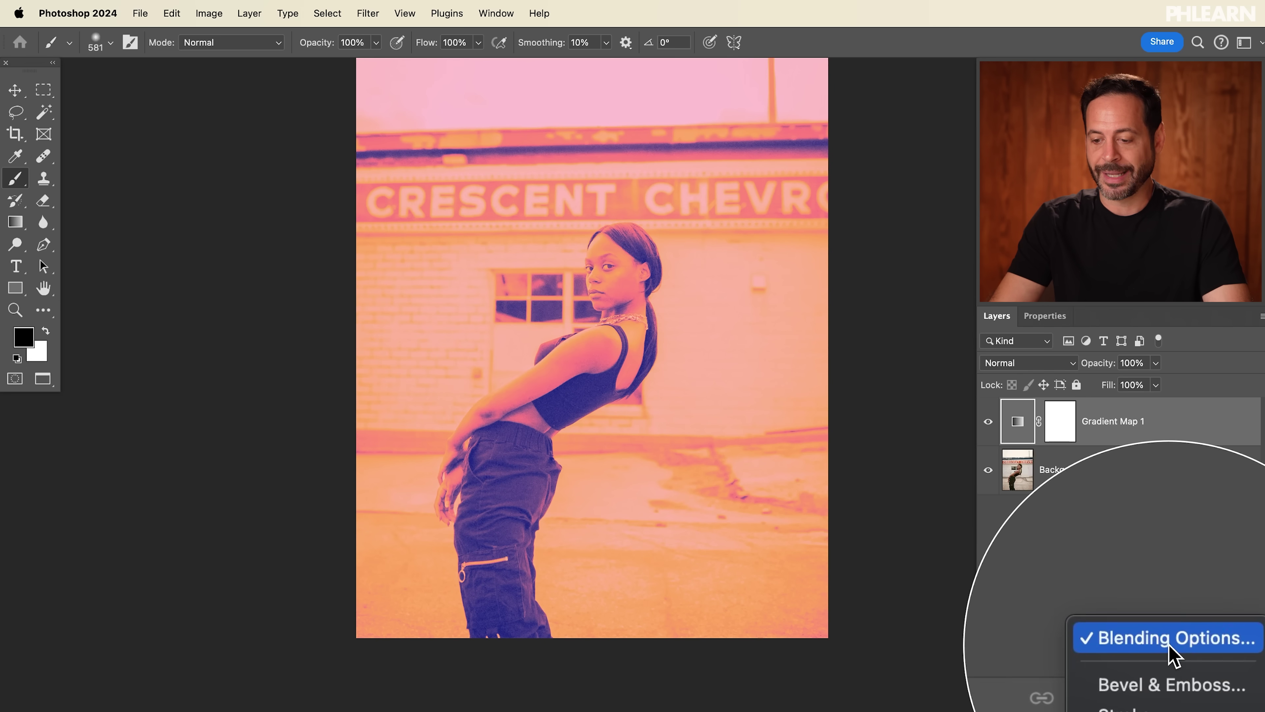
pyautogui.click(1171, 646)
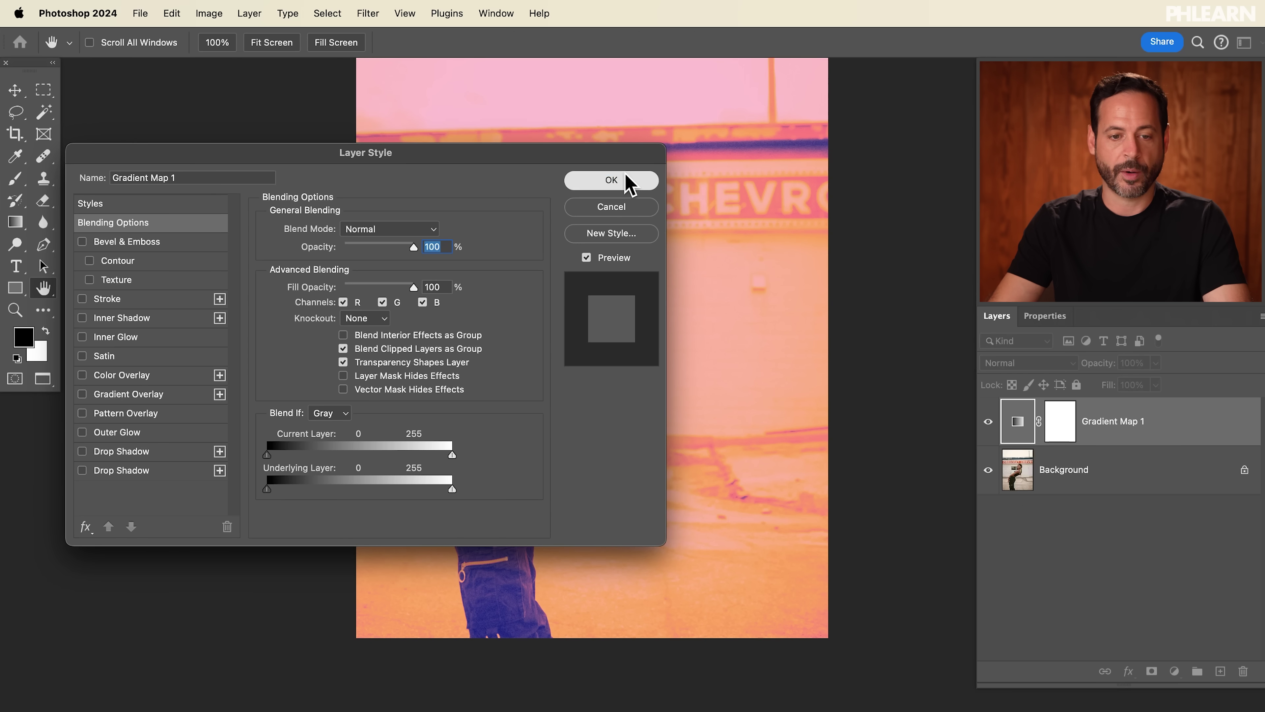
pyautogui.click(620, 181)
# Open the gradient map layer's Blending Options and arrange the image and dialog so the woman stays visible beside it
pyautogui.click(249, 13)
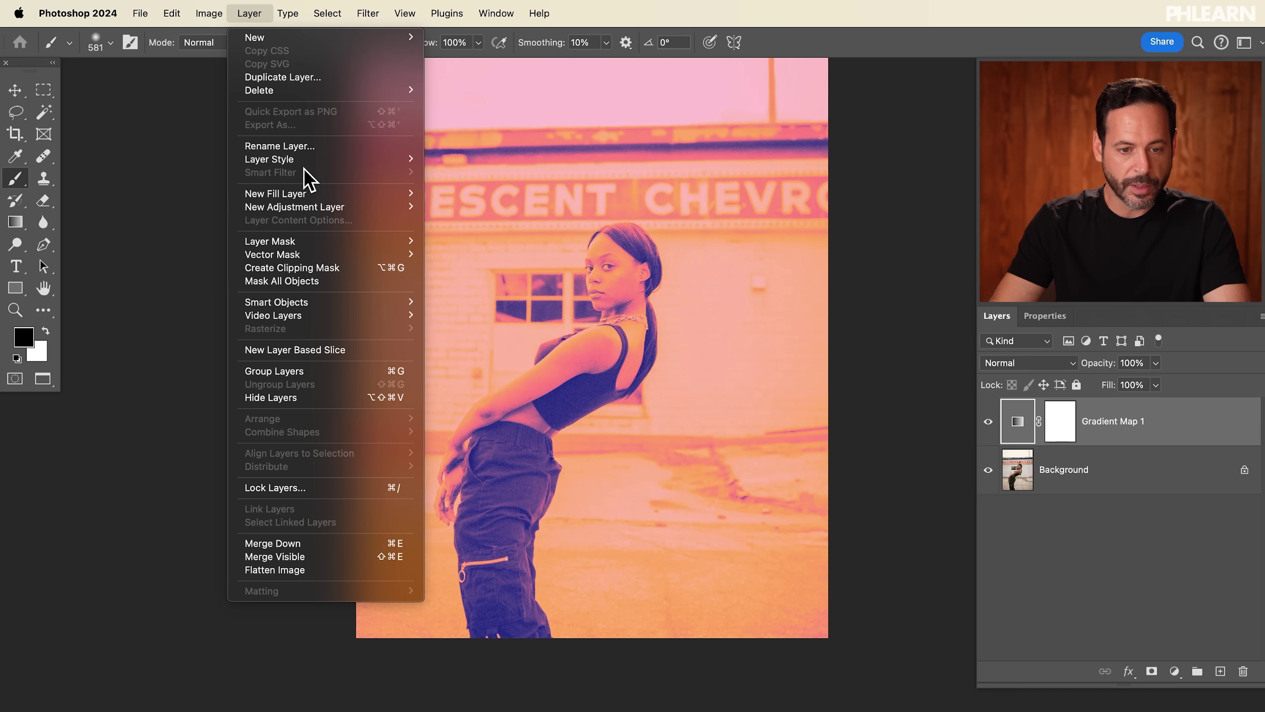
pyautogui.moveTo(309, 159)
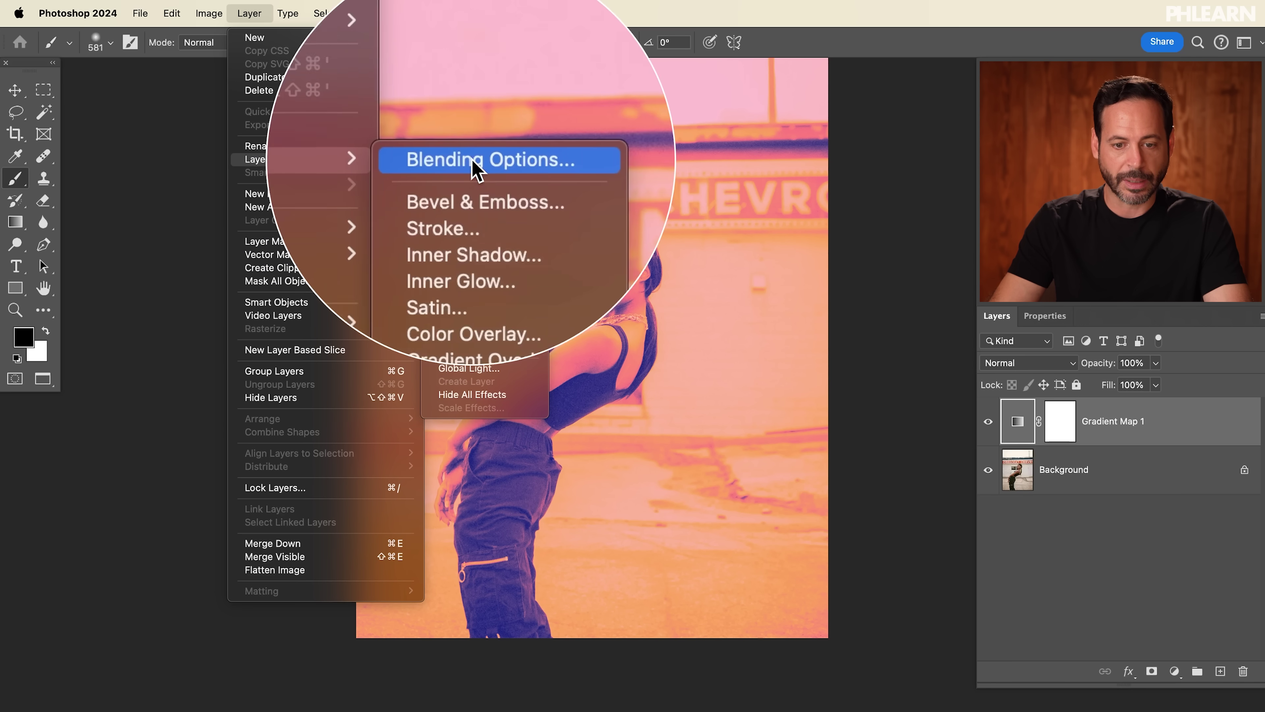
pyautogui.click(498, 159)
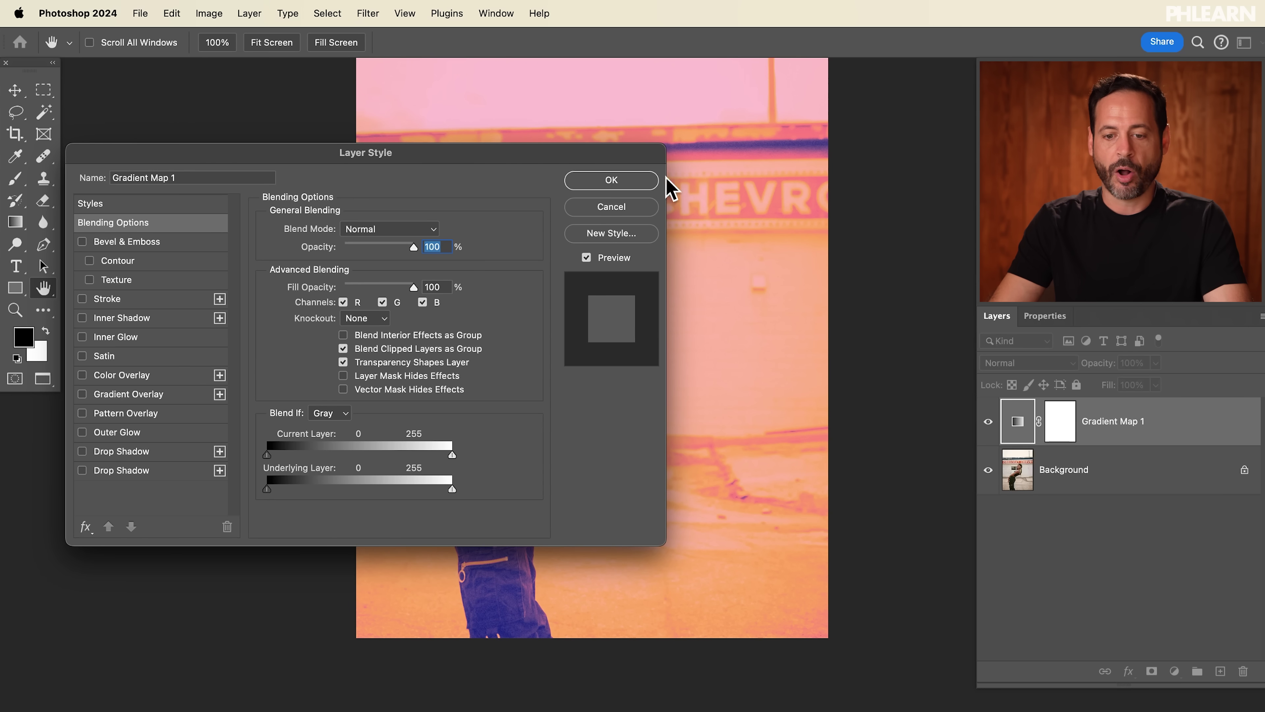
pyautogui.moveTo(740, 282); pyautogui.dragTo(904, 283)
pyautogui.moveTo(546, 161); pyautogui.dragTo(527, 82)
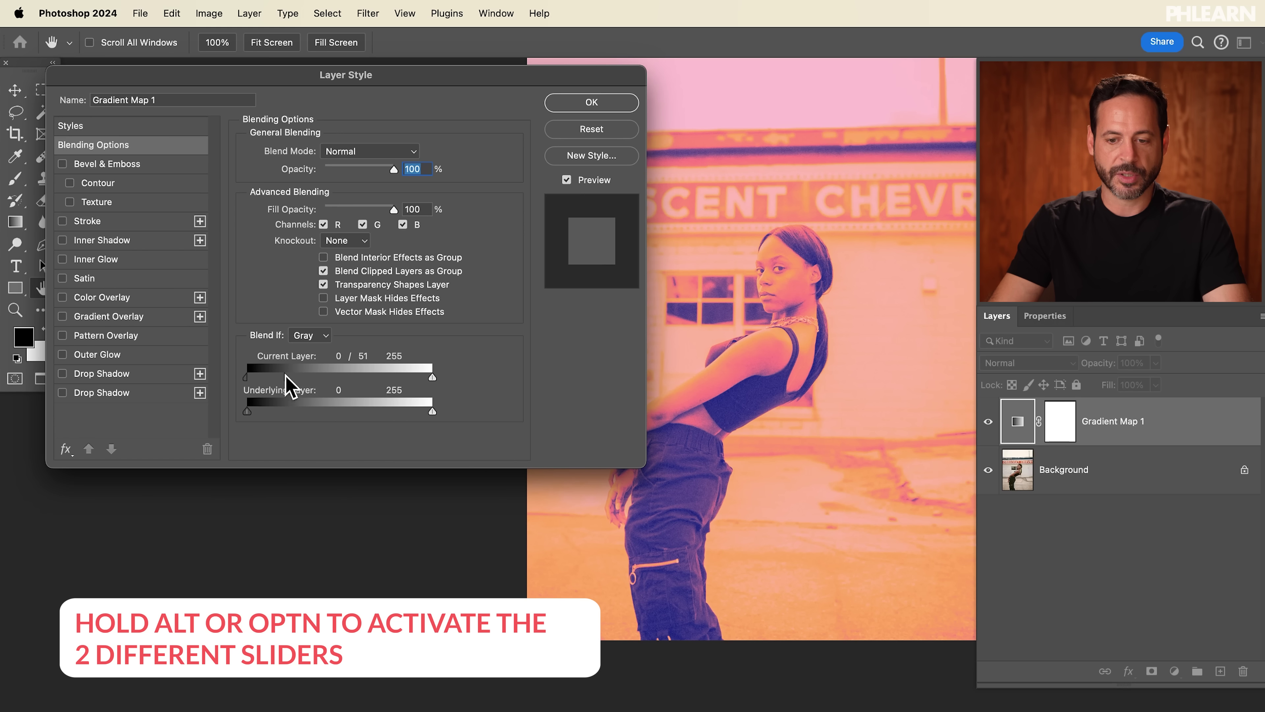
# Try out the Blend If sliders for the current and underlying layers, splitting them and returning them to their ends
pyautogui.moveTo(314, 373)
pyautogui.mouseDown()
pyautogui.moveTo(392, 378)
pyautogui.moveTo(294, 375)
pyautogui.mouseUp()
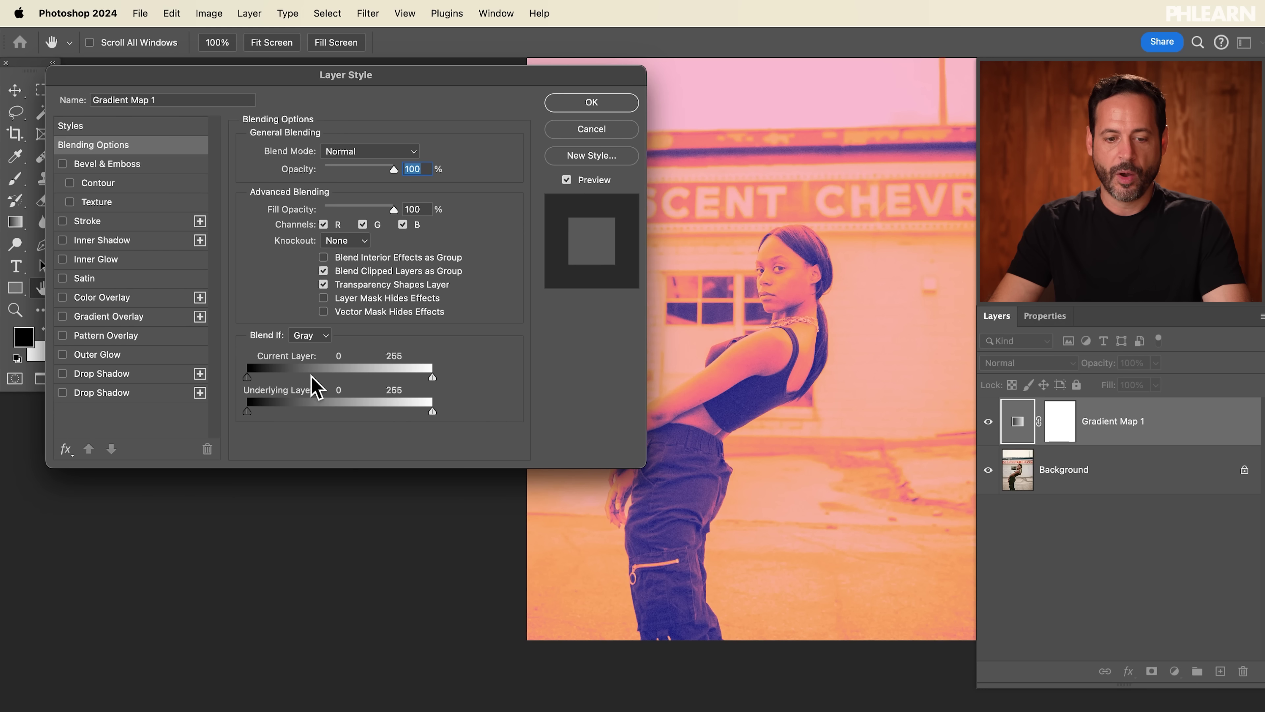
pyautogui.moveTo(425, 377); pyautogui.dragTo(248, 411)
pyautogui.press('alt')
pyautogui.moveTo(426, 412); pyautogui.dragTo(432, 411)
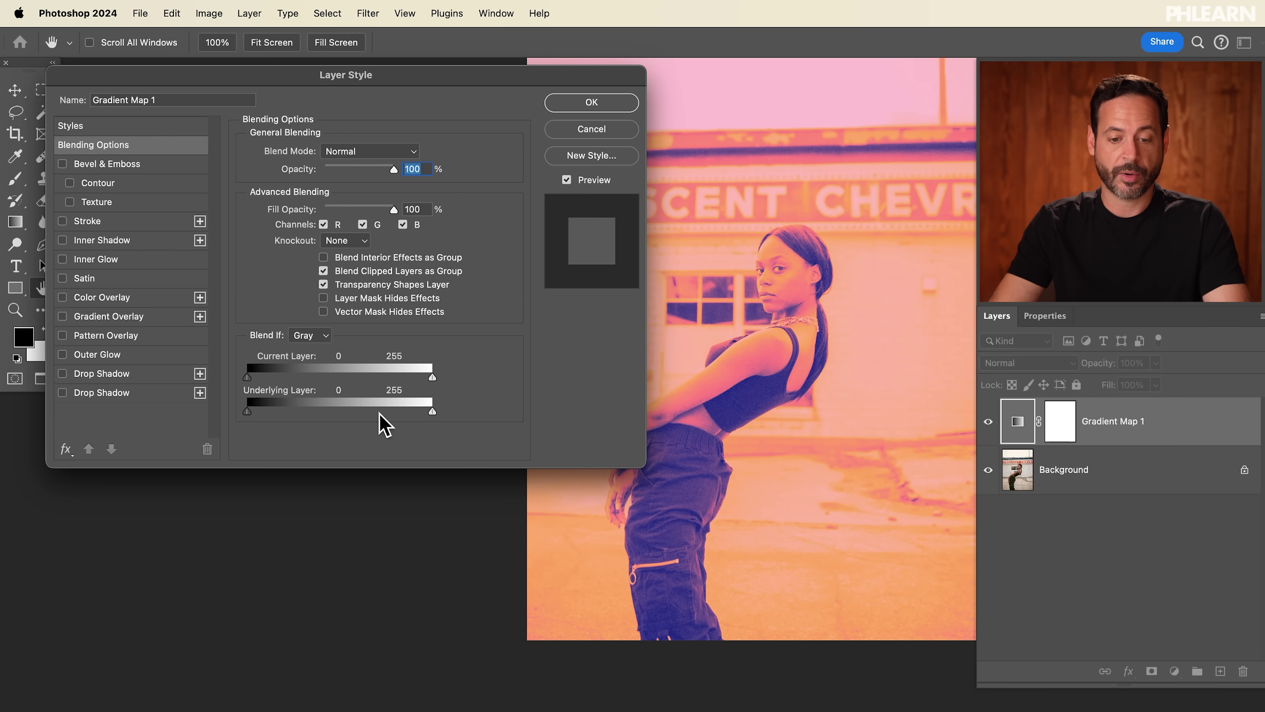
pyautogui.moveTo(266, 411)
pyautogui.mouseDown()
pyautogui.moveTo(337, 411)
pyautogui.moveTo(247, 412)
pyautogui.mouseUp()
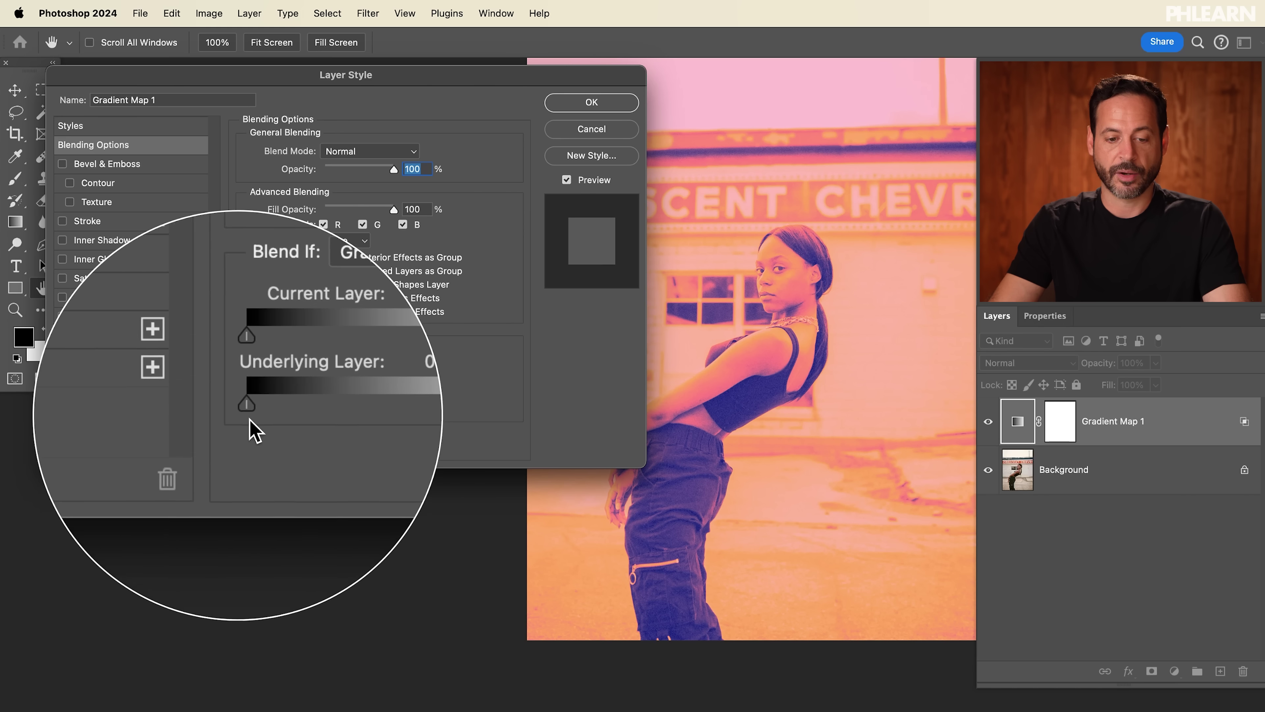
# Split the current layer's light Blend If slider, pulling its lower half far into the darks, and apply the settings at 100% opacity
pyautogui.moveTo(413, 377); pyautogui.dragTo(280, 381)
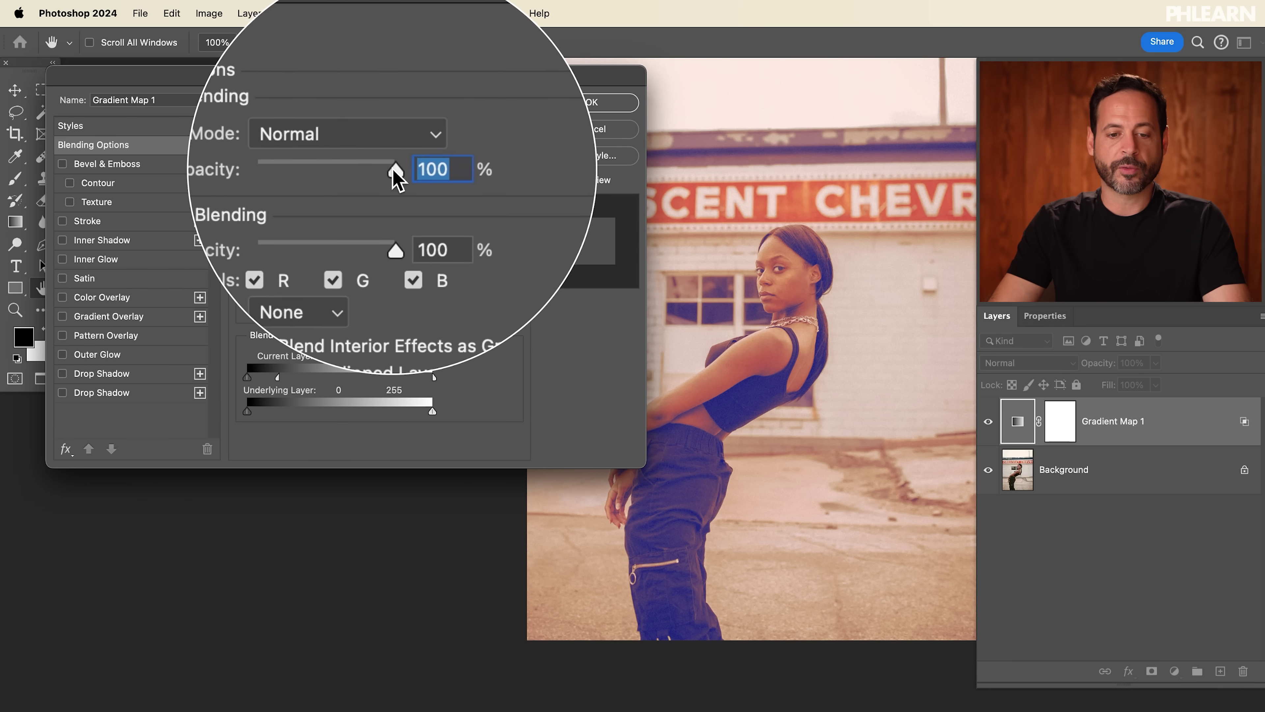
pyautogui.moveTo(390, 172)
pyautogui.mouseDown()
pyautogui.moveTo(325, 169)
pyautogui.moveTo(406, 174)
pyautogui.mouseUp()
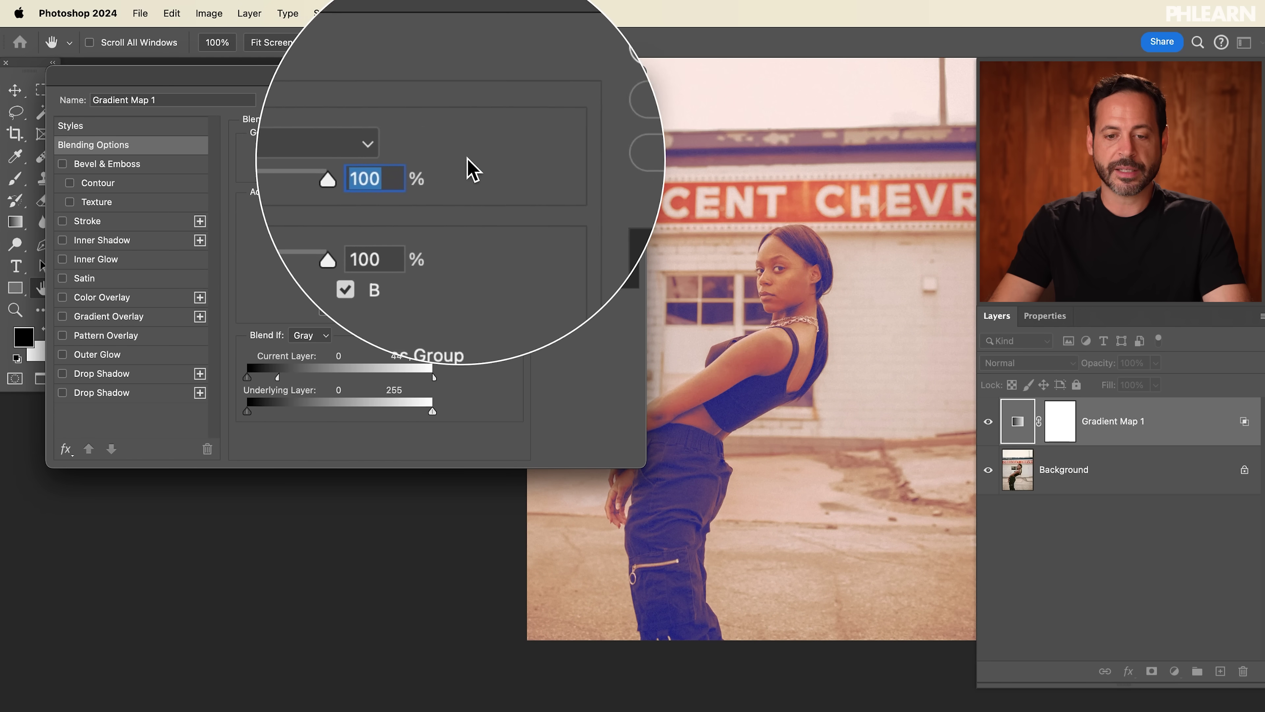
pyautogui.click(617, 102)
pyautogui.press('b')
# Open the gradient map's gradient for editing and show the presets of the Reds group
pyautogui.moveTo(797, 357); pyautogui.dragTo(661, 385)
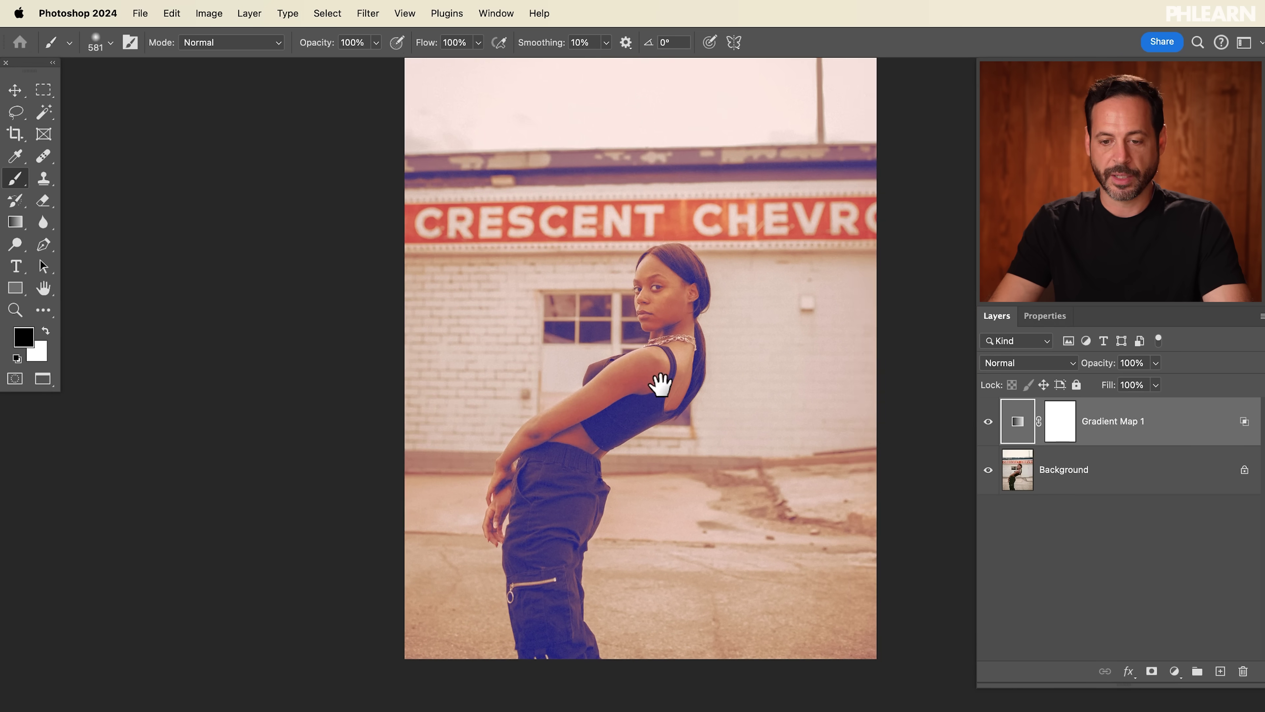
pyautogui.scroll(5, 705, 367)
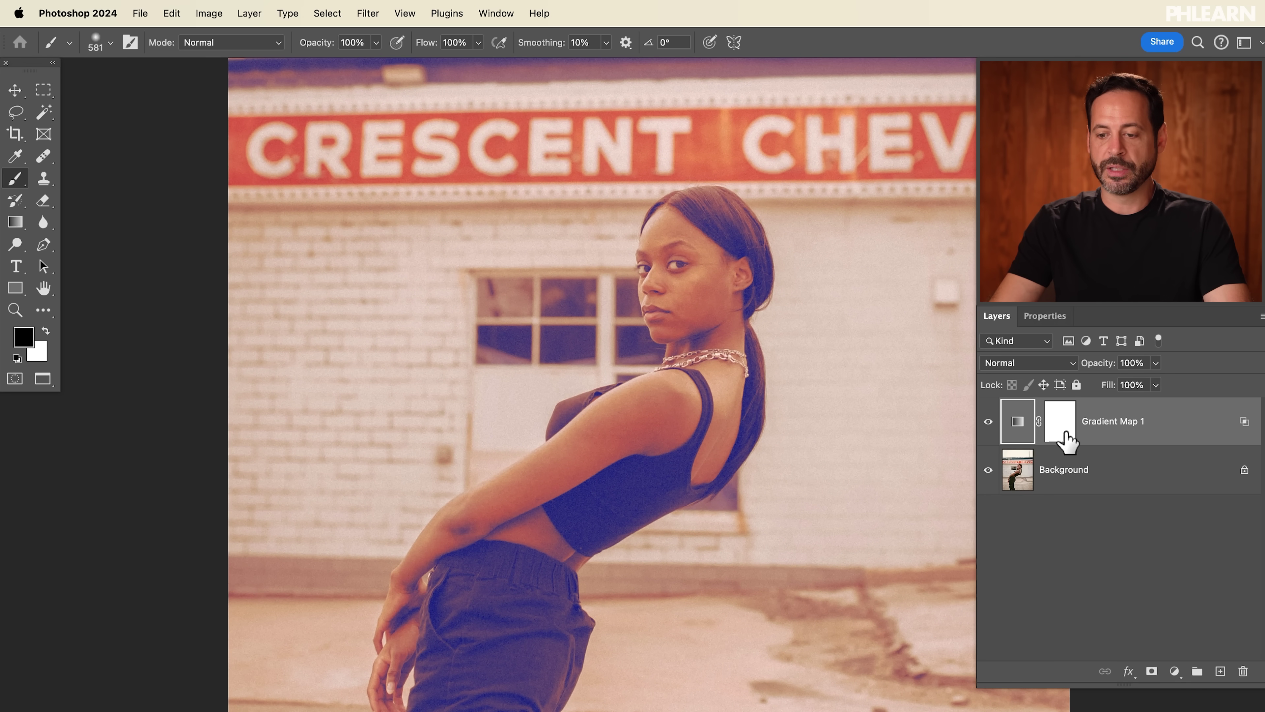
pyautogui.click(1016, 426)
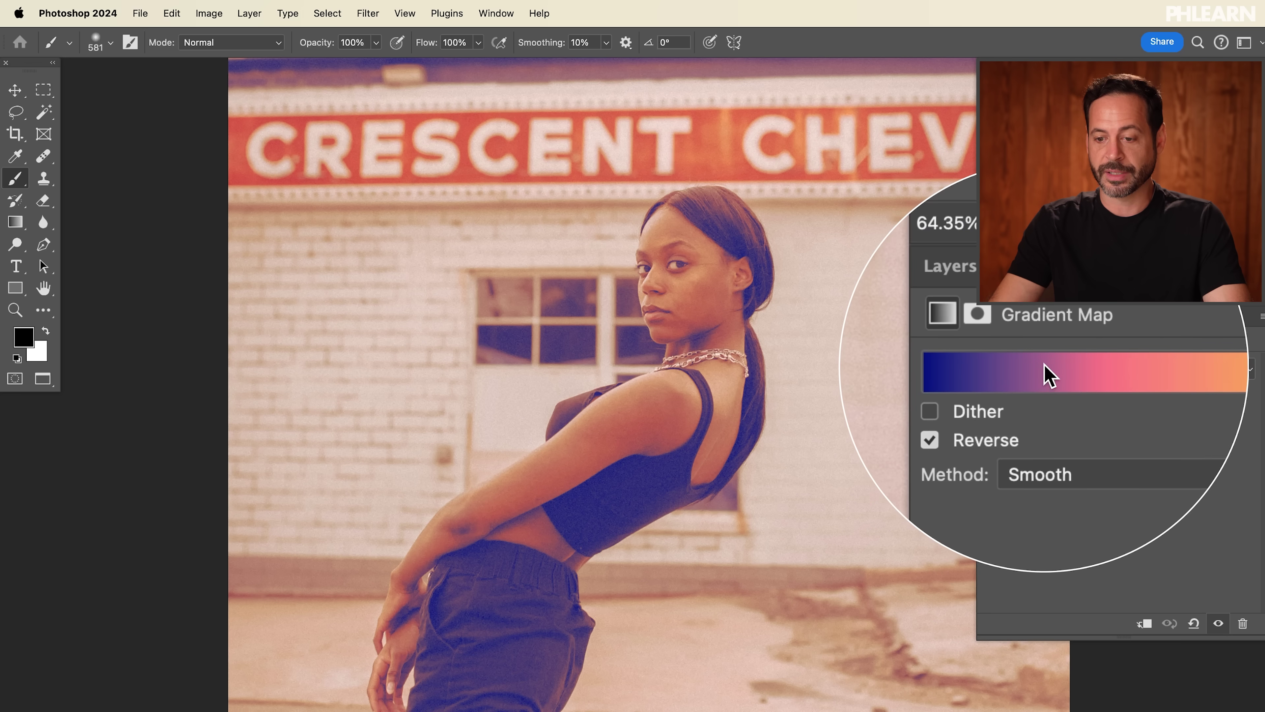
pyautogui.click(1056, 368)
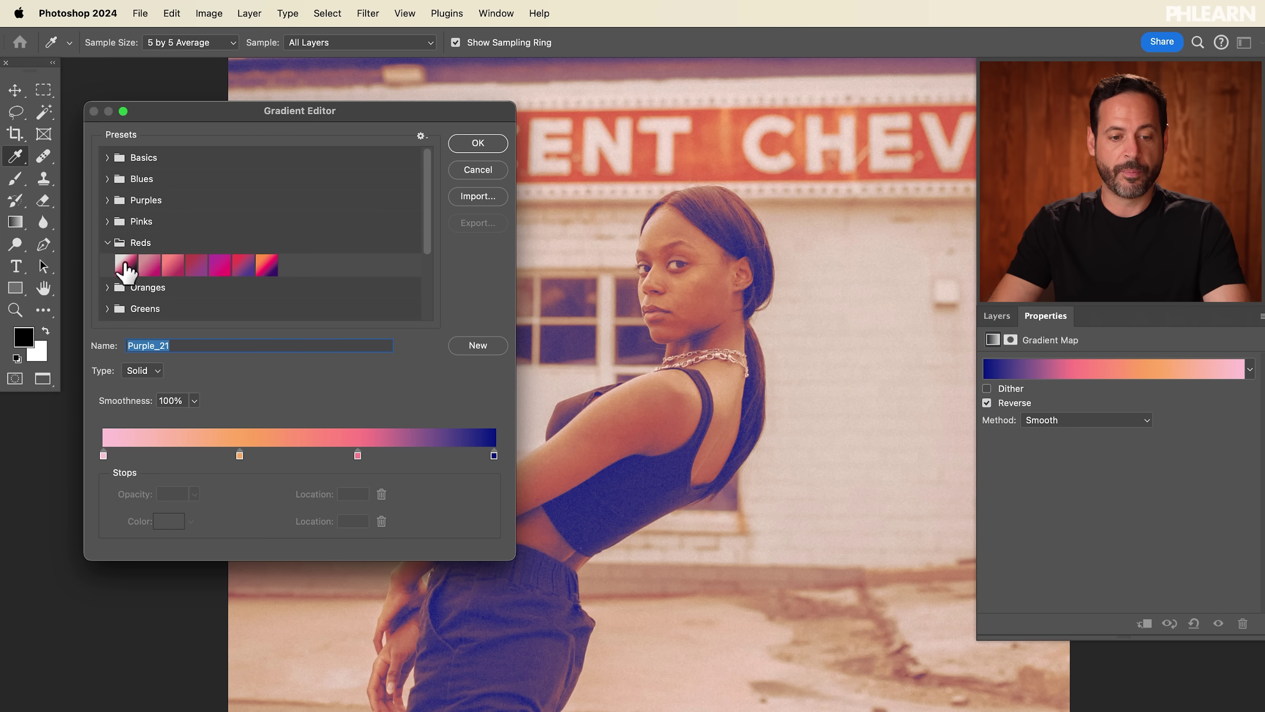
# Try out the gradient presets of the Reds group on the photo, up to Red_07
pyautogui.click(126, 269)
pyautogui.click(160, 267)
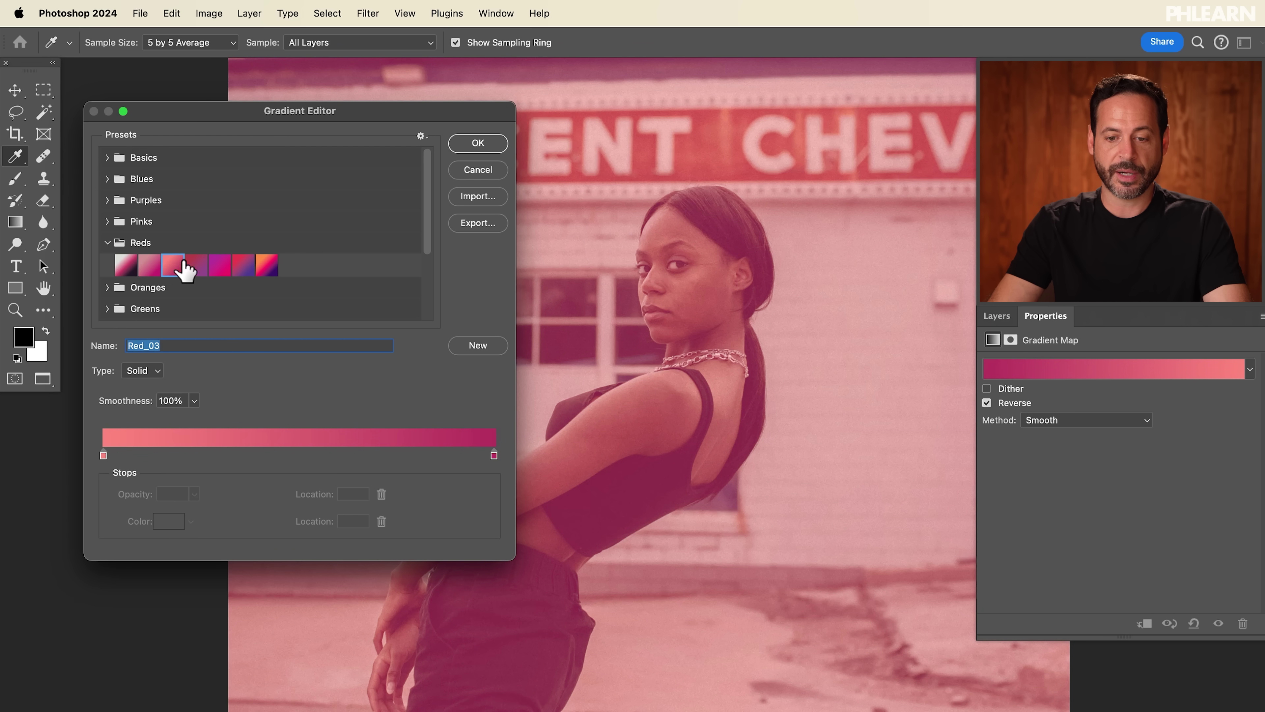
pyautogui.click(197, 269)
pyautogui.click(222, 266)
pyautogui.click(245, 267)
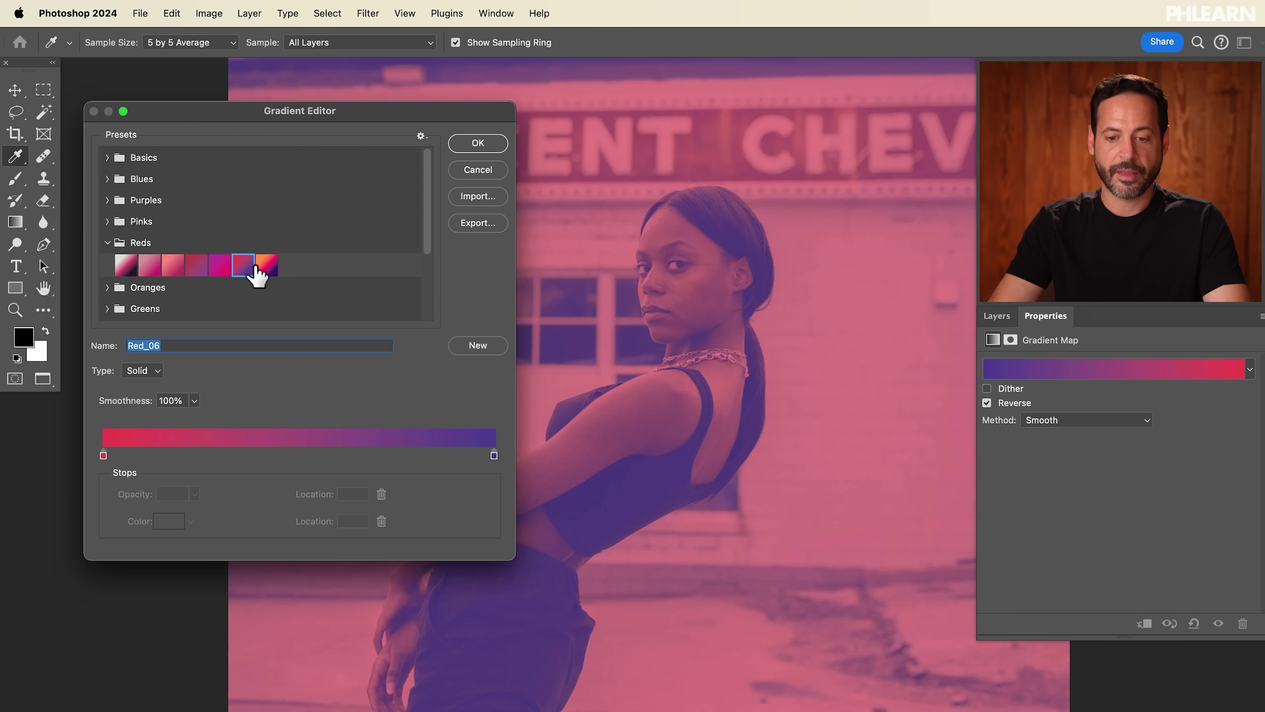
pyautogui.click(262, 268)
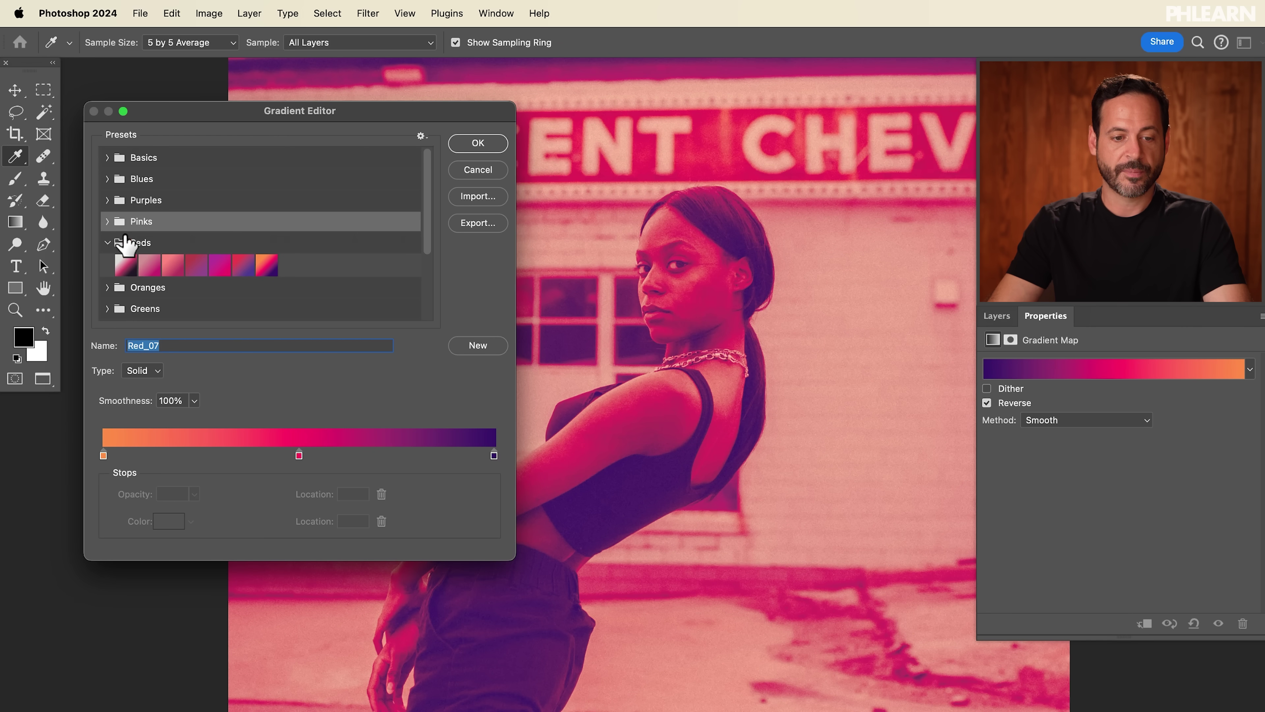
# Try out various gradient presets of the Pinks group on the photo, including Pink_16 and Pink_11
pyautogui.click(126, 267)
pyautogui.click(149, 268)
pyautogui.click(172, 268)
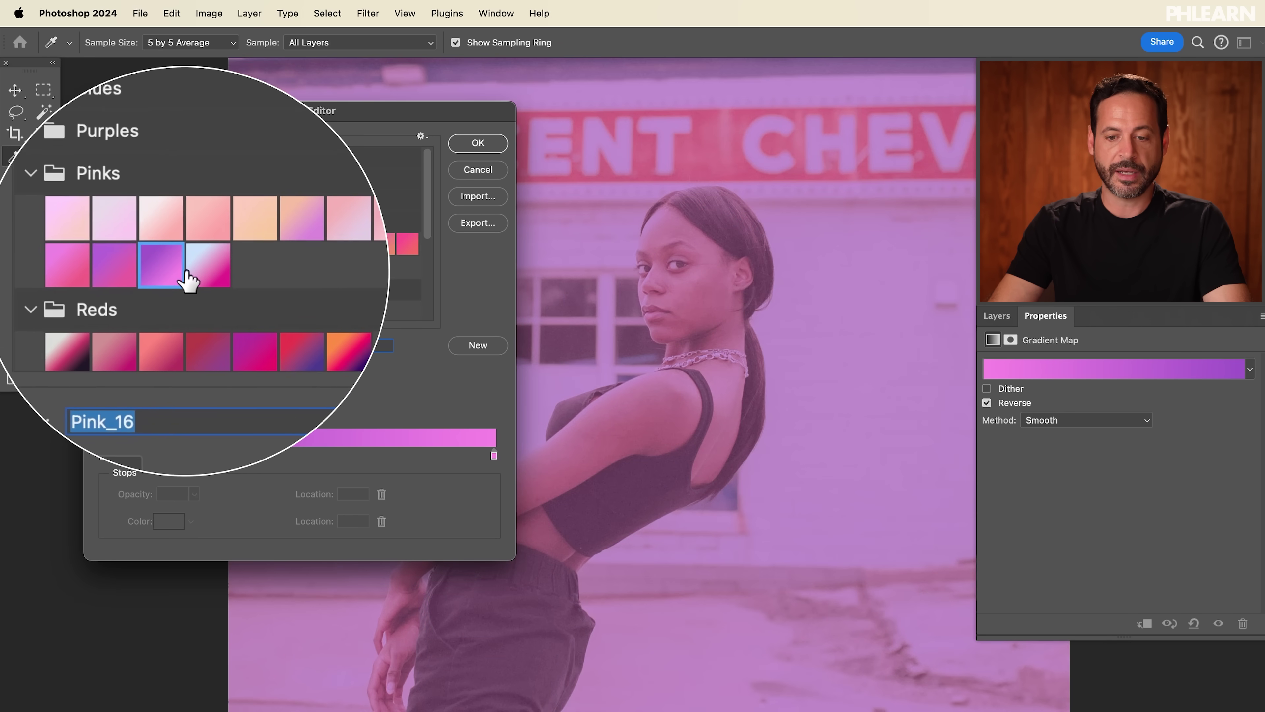
pyautogui.click(196, 268)
pyautogui.click(221, 245)
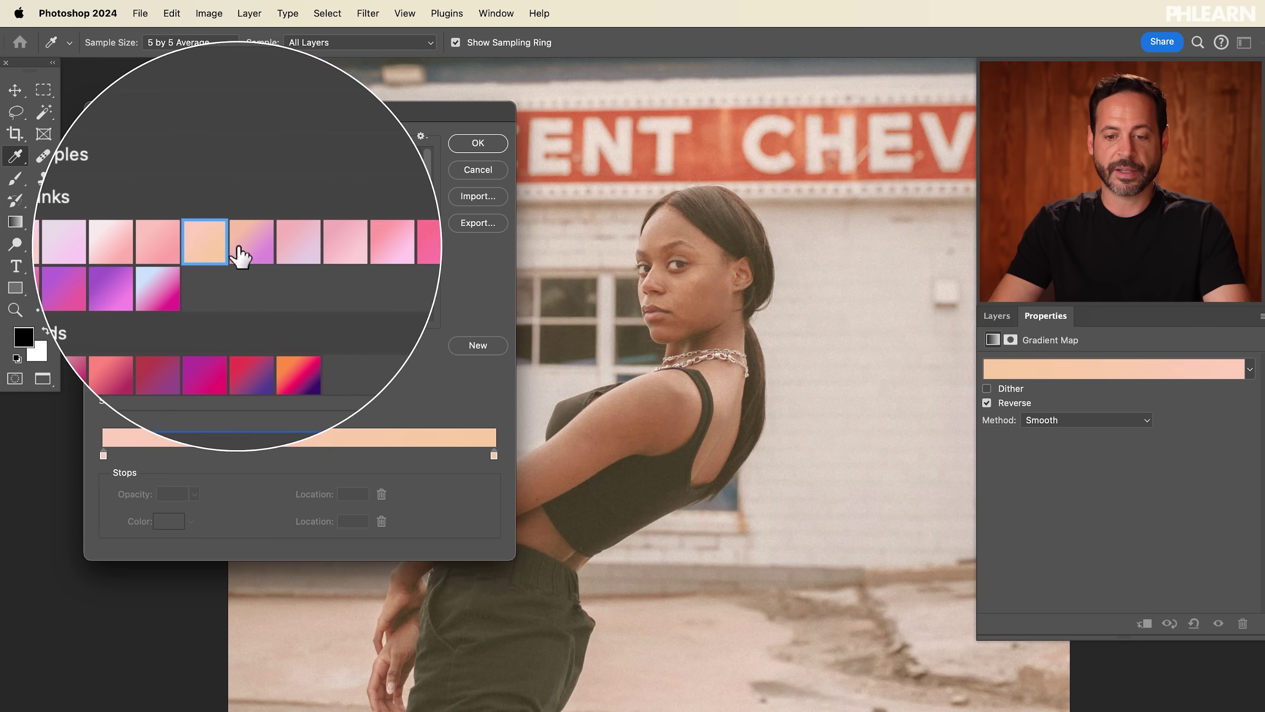
pyautogui.click(245, 245)
pyautogui.click(266, 245)
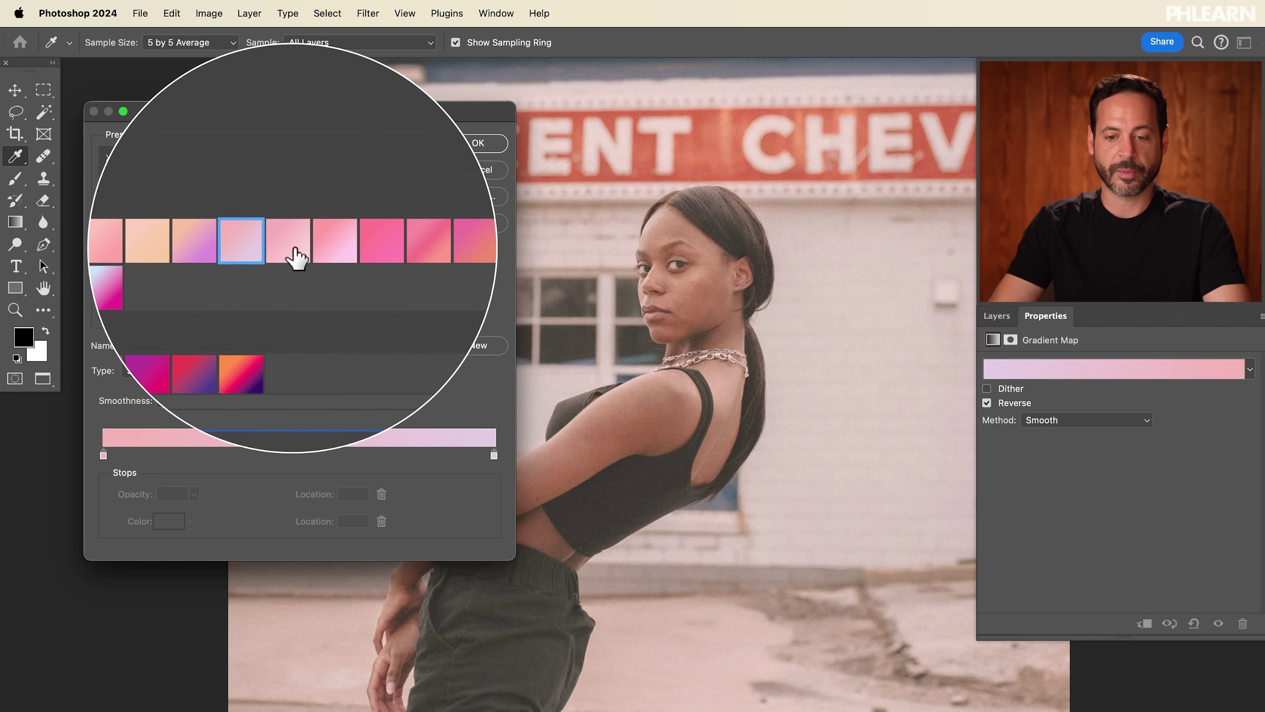
pyautogui.click(334, 245)
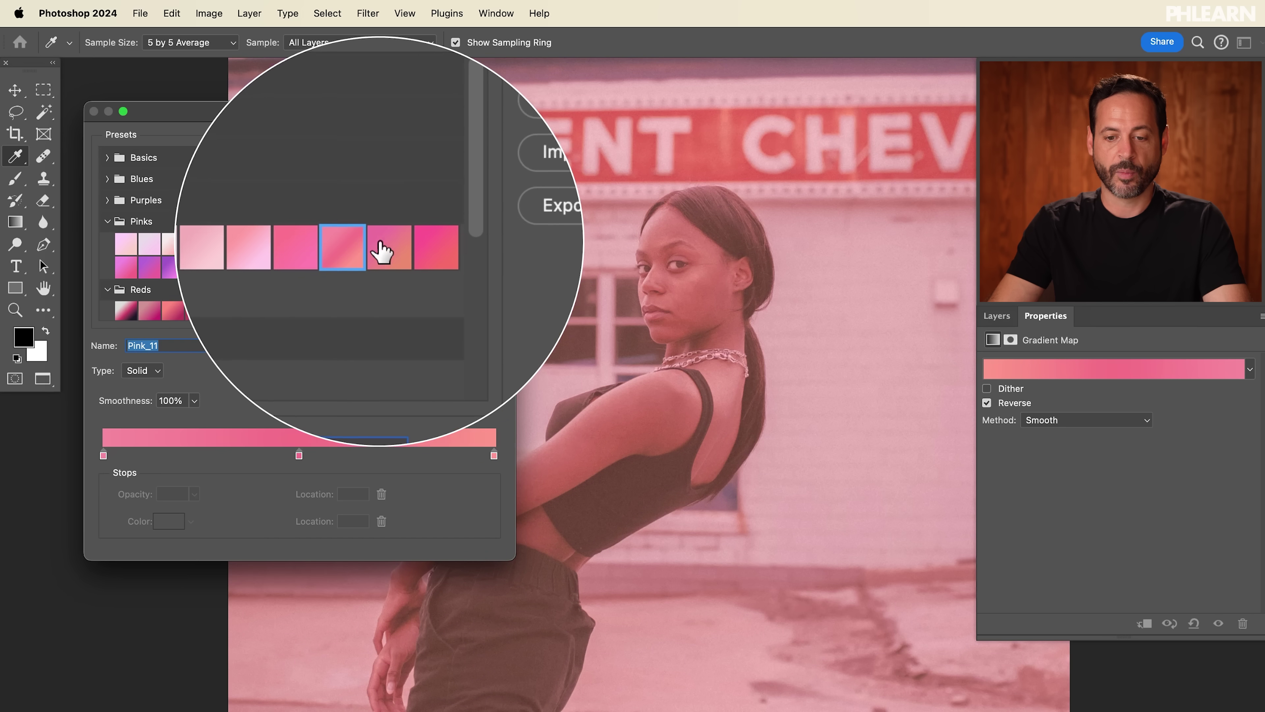
pyautogui.click(389, 249)
pyautogui.click(409, 240)
pyautogui.click(234, 252)
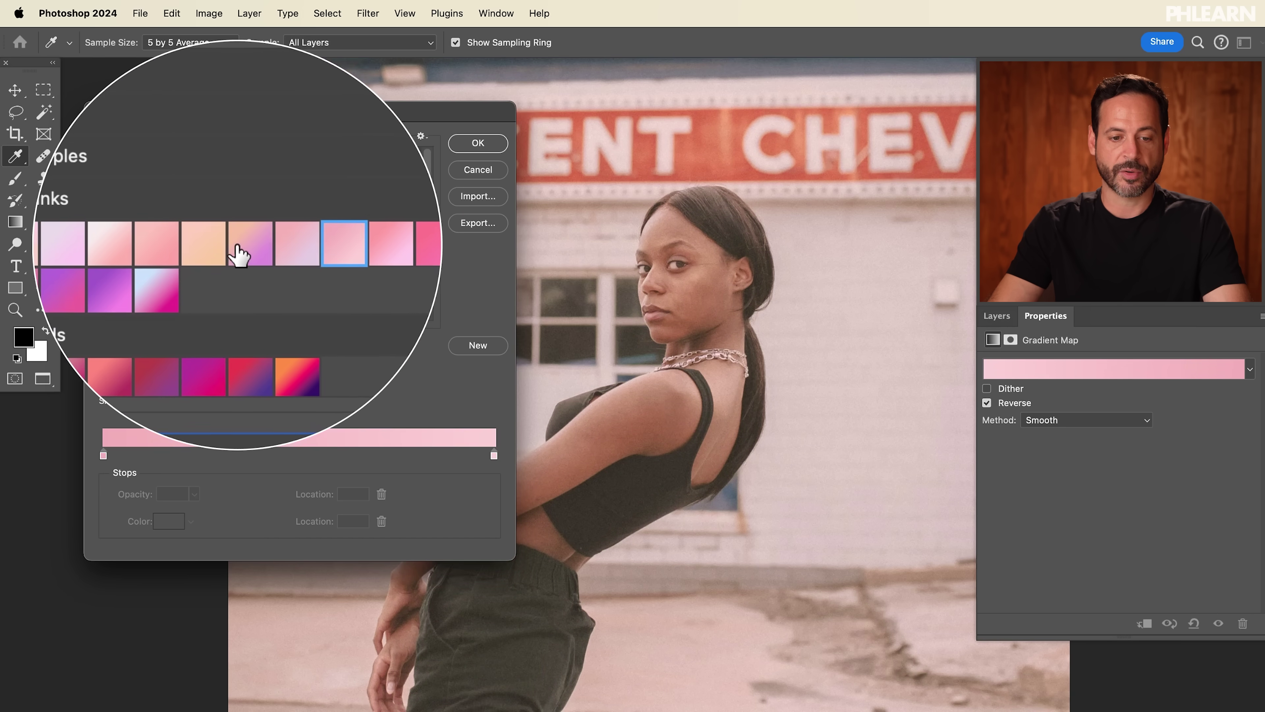
pyautogui.click(200, 271)
pyautogui.click(191, 270)
pyautogui.scroll(2, 184, 269)
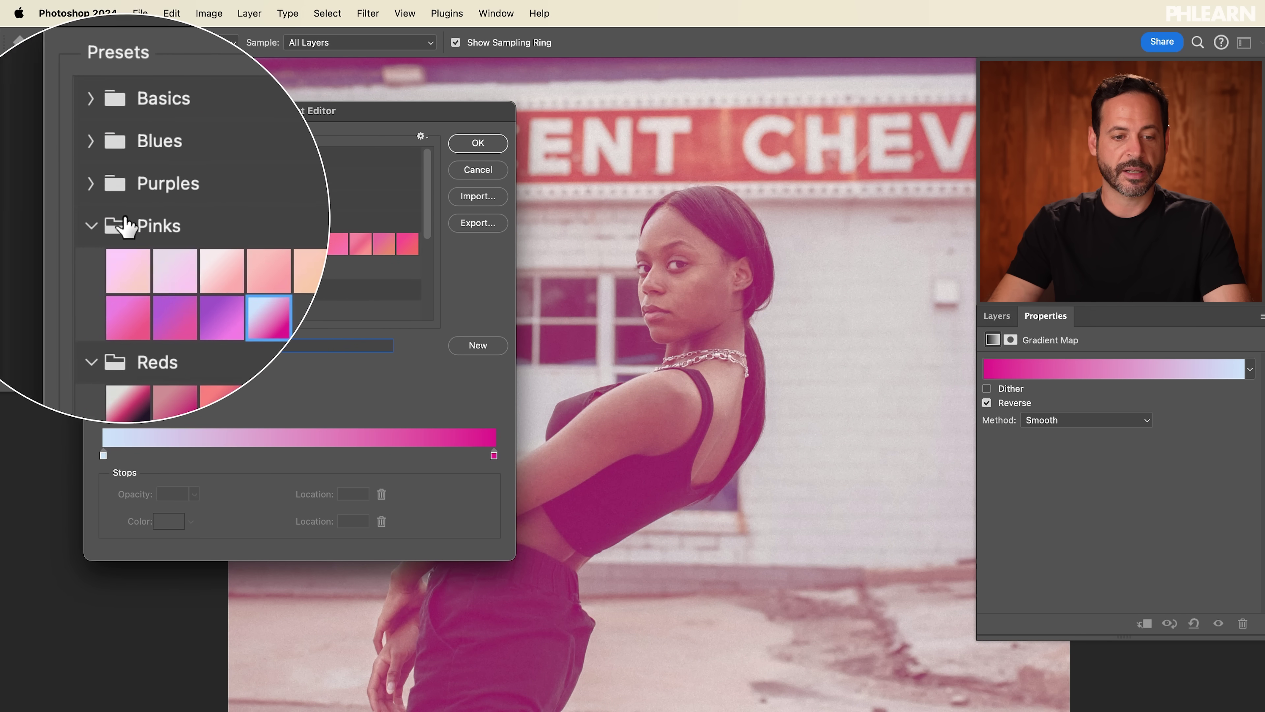
# Try out various gradient presets of the Purples group on the photo, including Purple_23
pyautogui.click(111, 204)
pyautogui.click(157, 231)
pyautogui.click(184, 240)
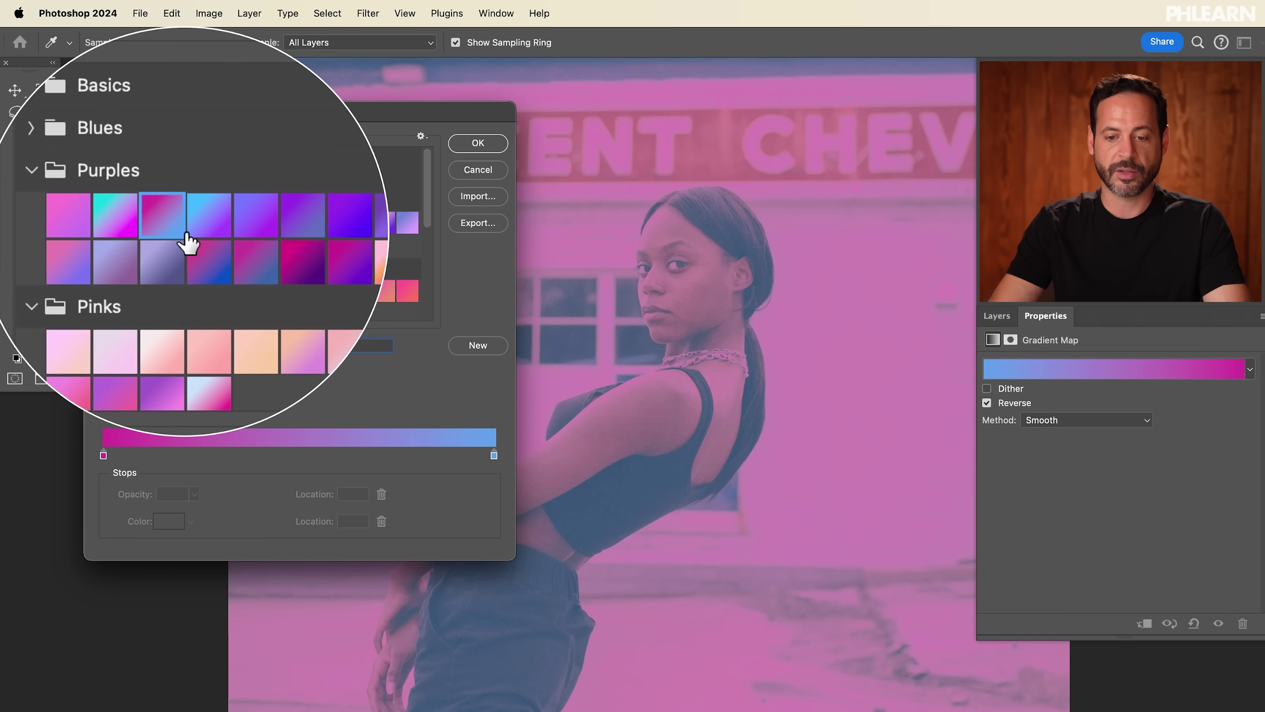
pyautogui.click(210, 257)
pyautogui.click(246, 249)
pyautogui.click(268, 249)
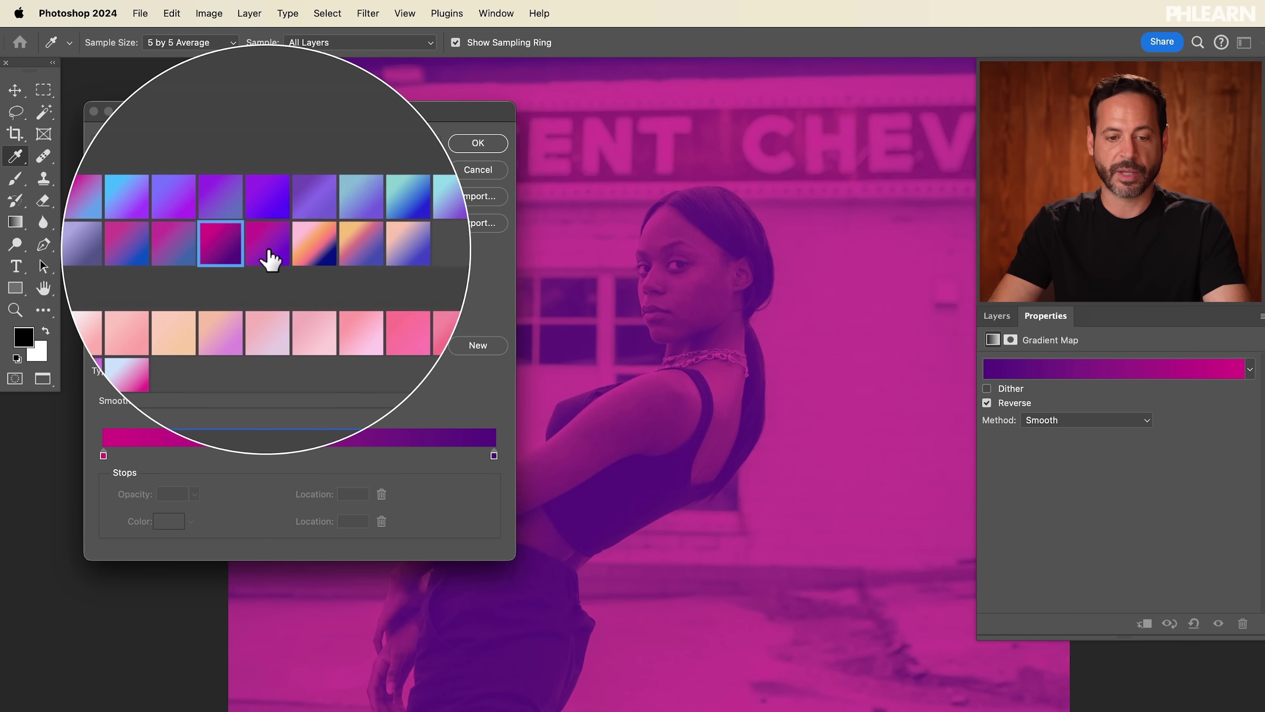
pyautogui.click(293, 249)
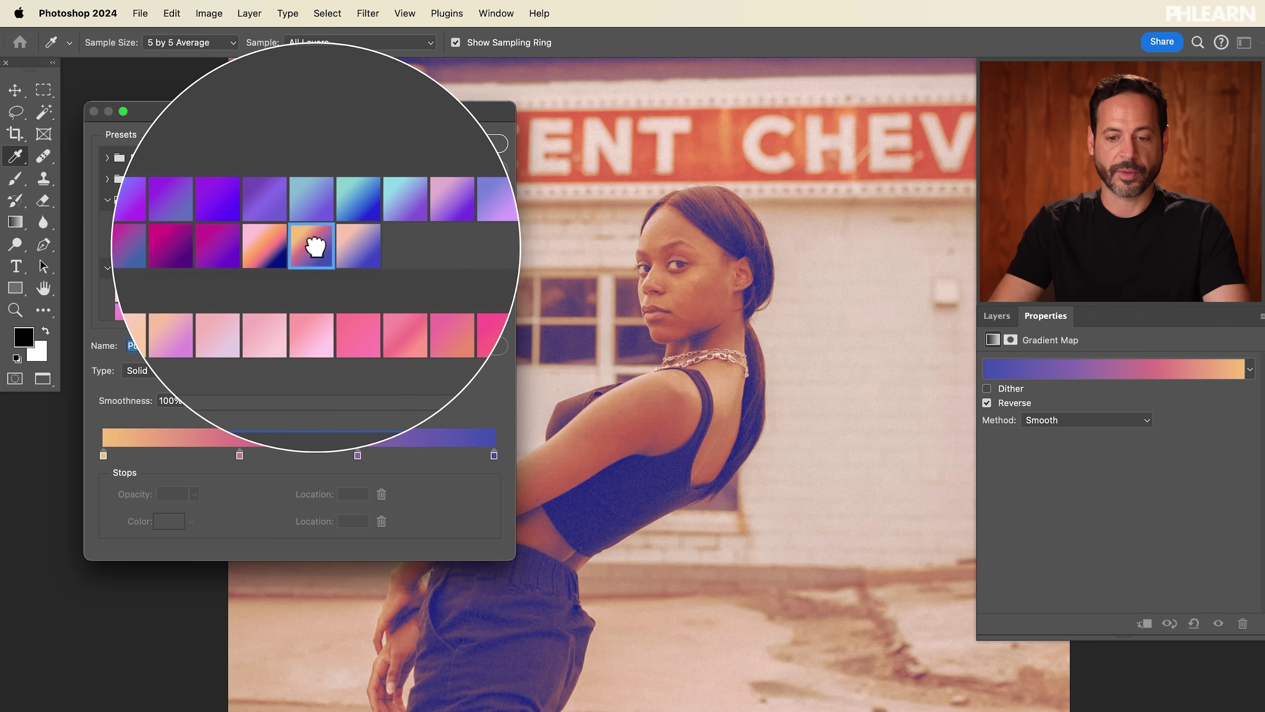
pyautogui.click(314, 246)
pyautogui.click(338, 249)
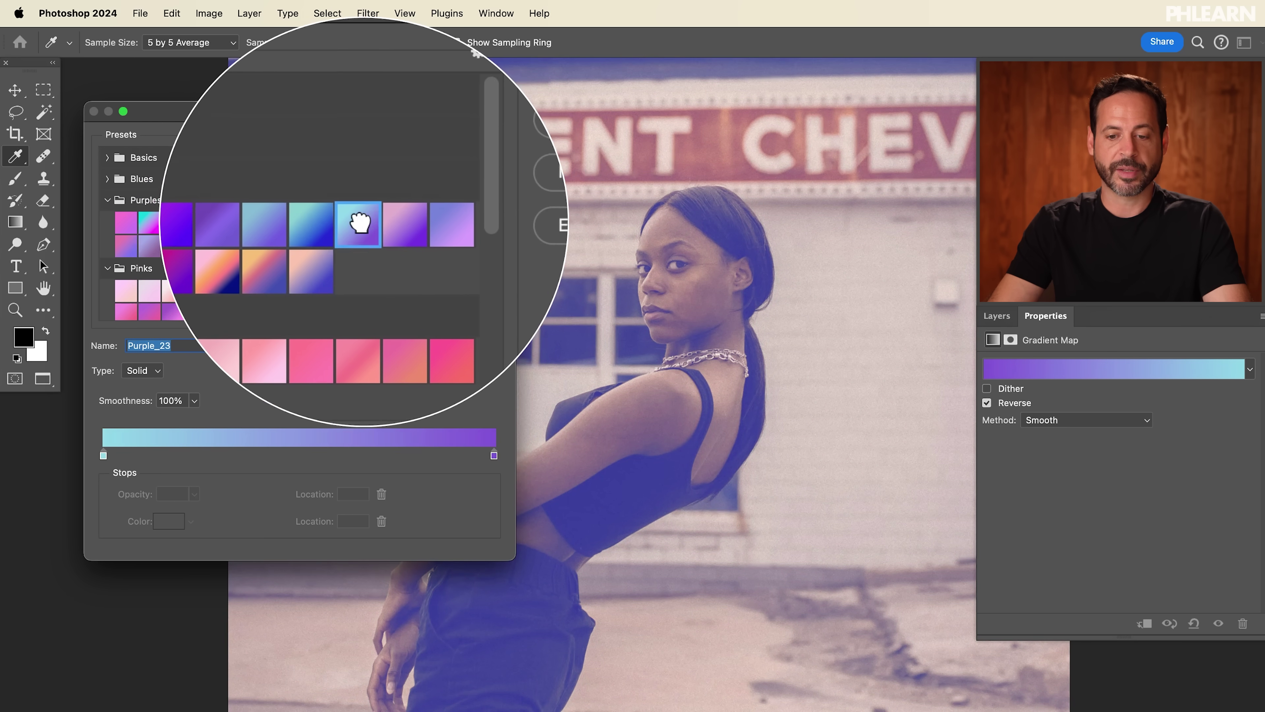
pyautogui.click(348, 230)
pyautogui.click(319, 234)
pyautogui.click(274, 234)
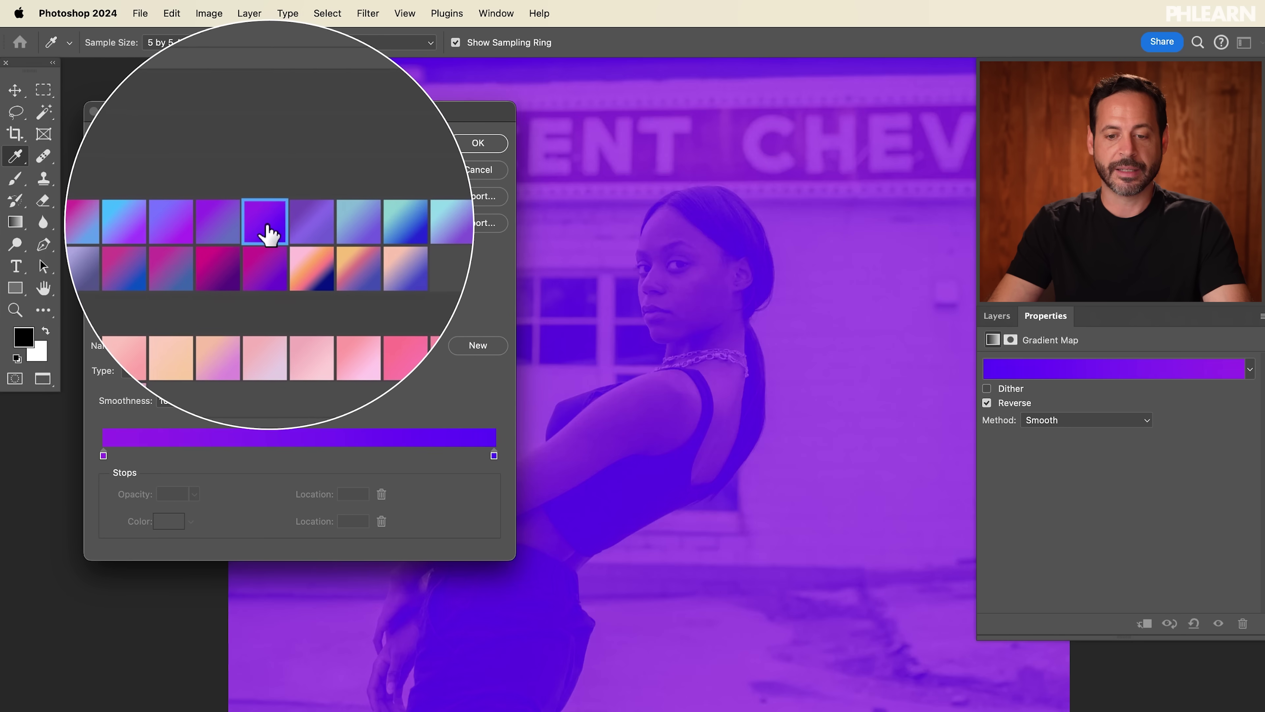
pyautogui.click(244, 229)
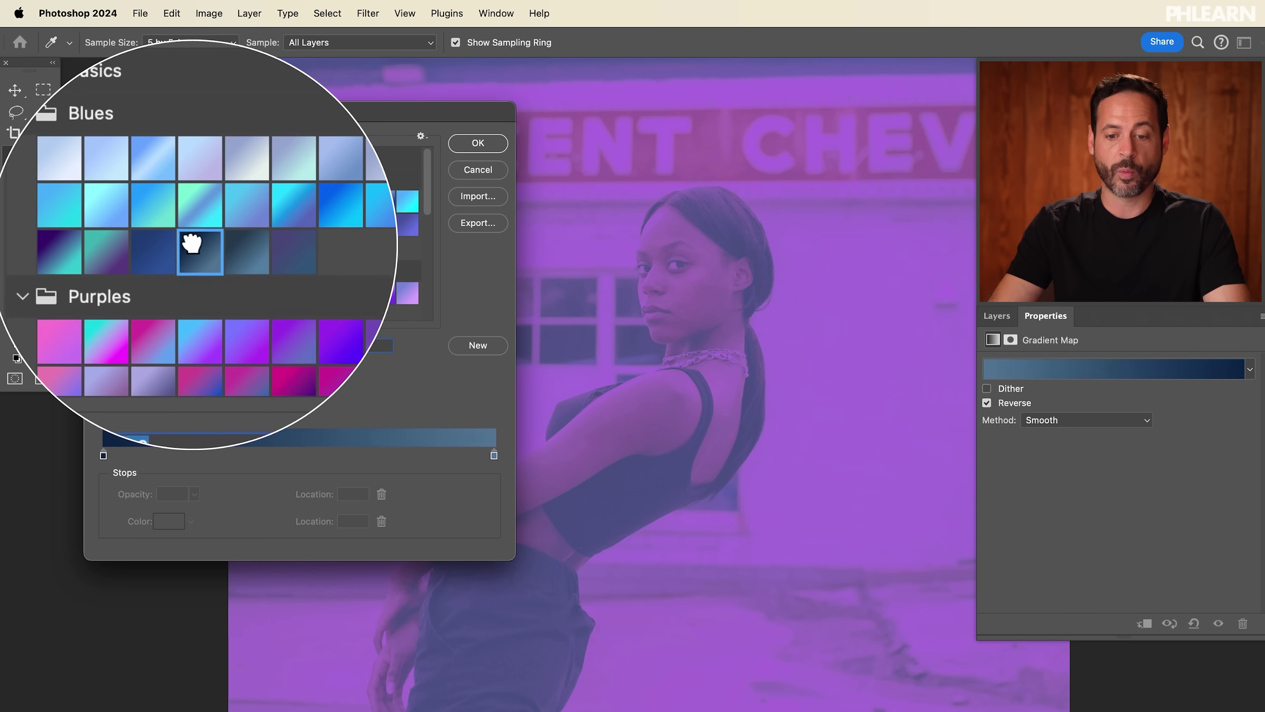
# Try out various gradient presets of the Blues group on the photo, including Blue_20 and Blue_23
pyautogui.click(212, 232)
pyautogui.click(240, 231)
pyautogui.click(248, 243)
pyautogui.click(272, 233)
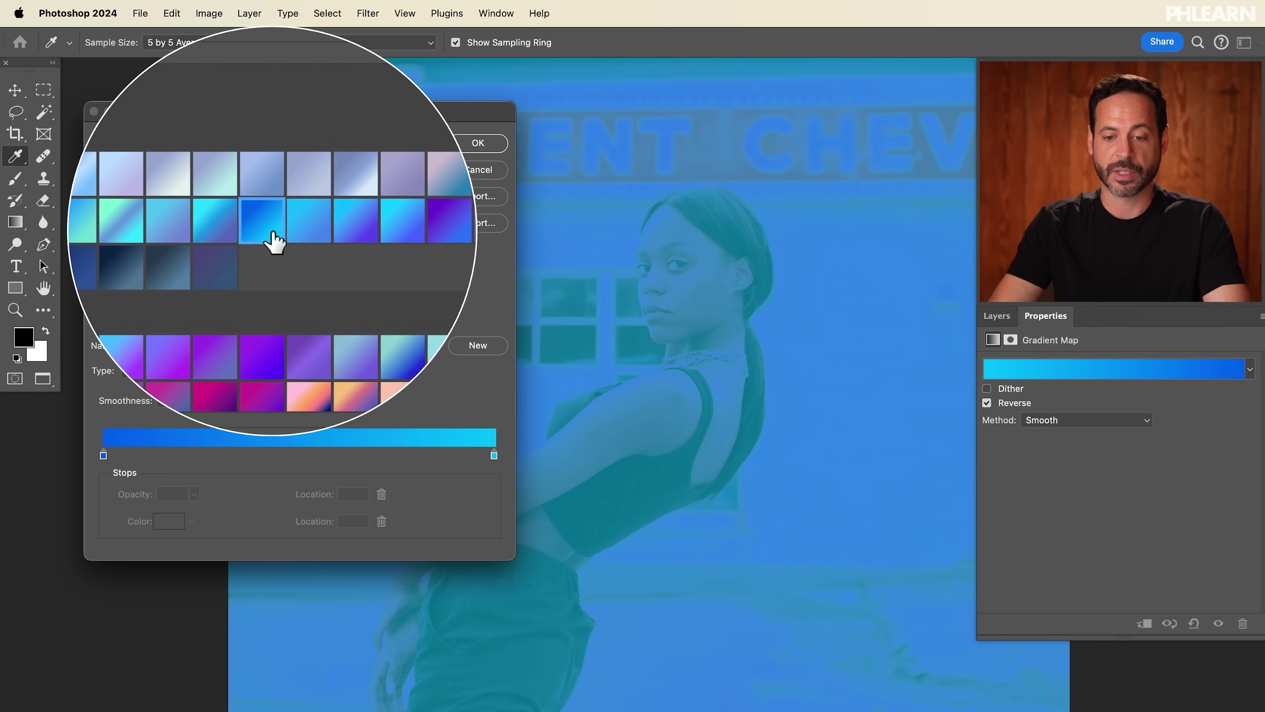
pyautogui.click(324, 239)
pyautogui.click(361, 234)
pyautogui.click(337, 234)
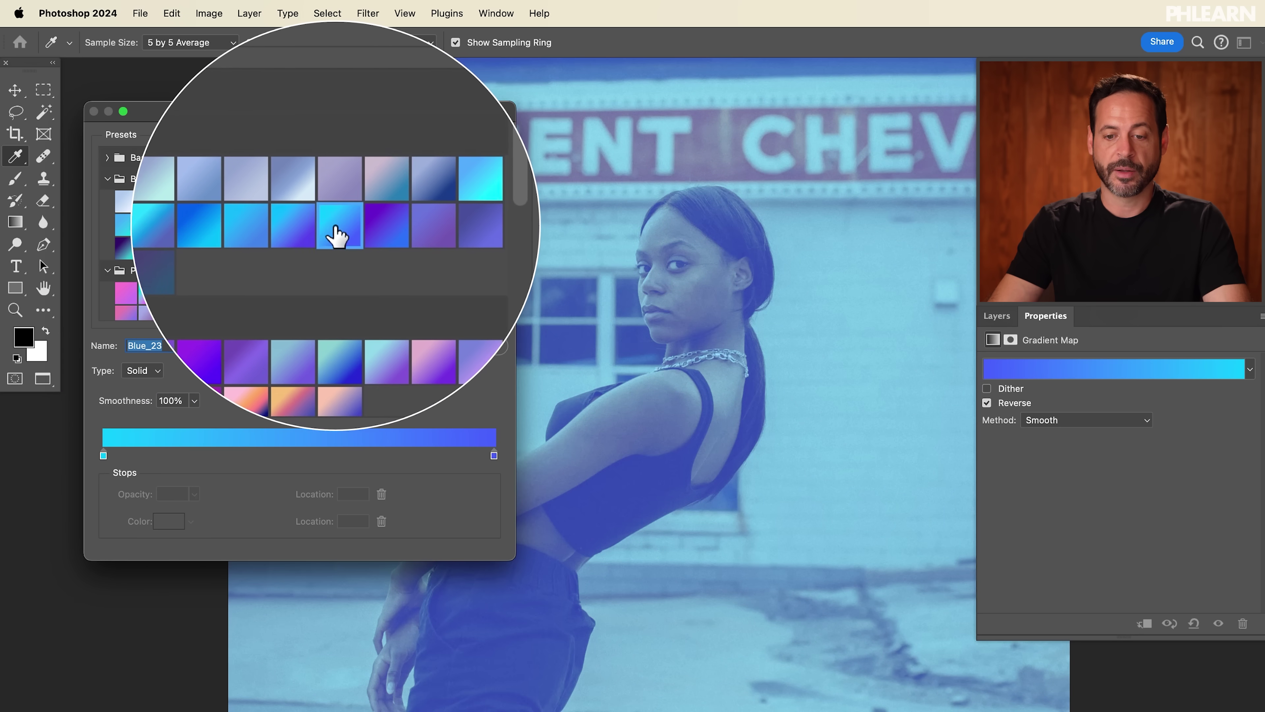
pyautogui.click(313, 231)
pyautogui.click(299, 233)
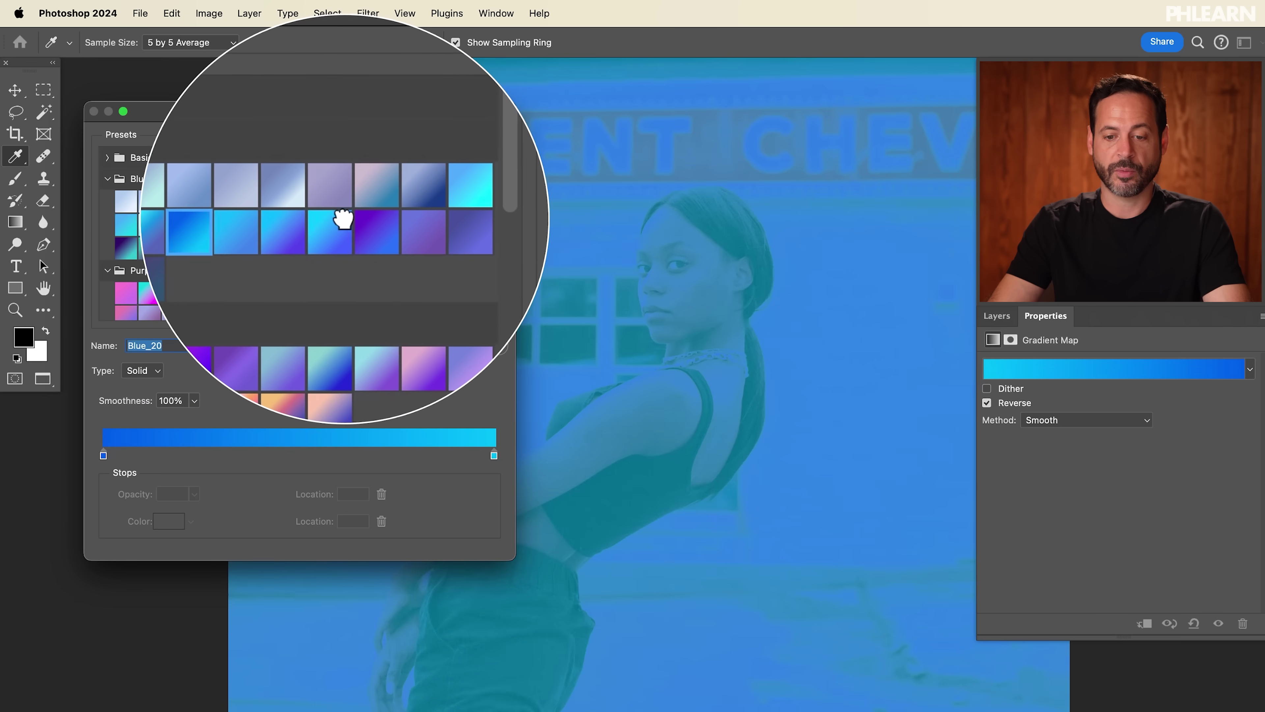
pyautogui.click(373, 234)
pyautogui.click(403, 226)
# Apply the Blue_11 preset to the gradient map and compare the photo with and without the Gradient Map 1 layer
pyautogui.click(376, 212)
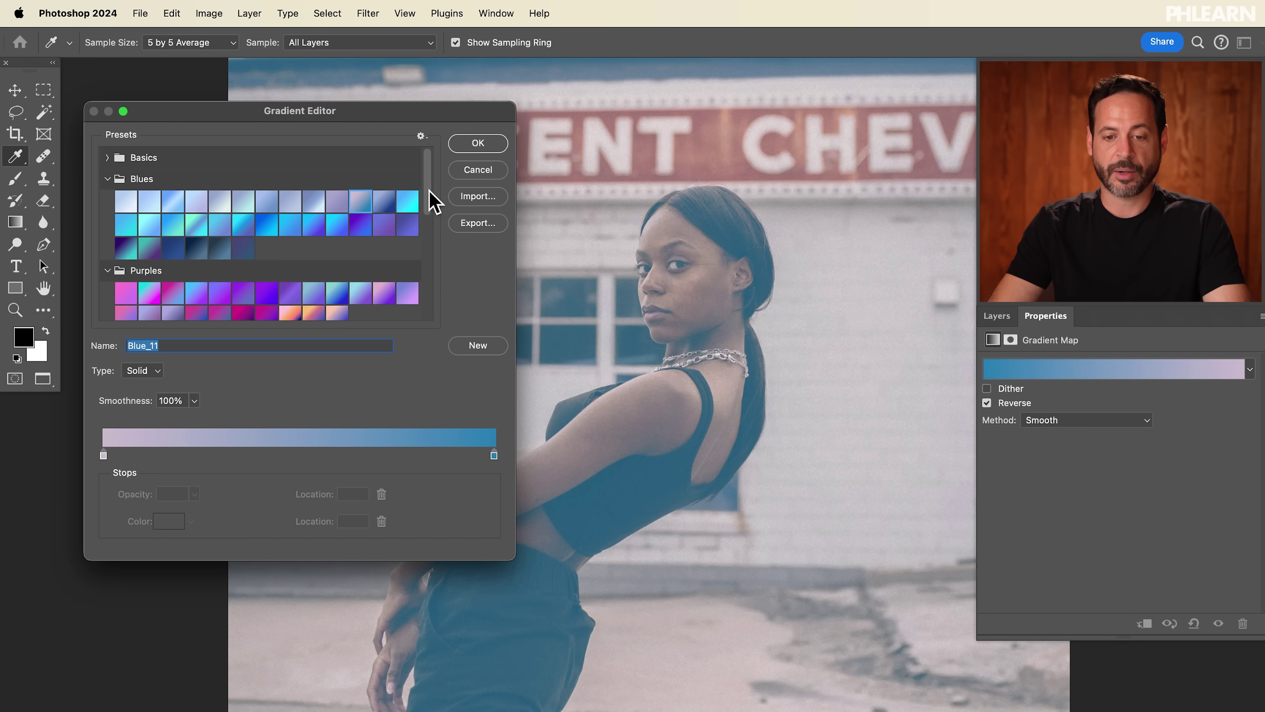
pyautogui.click(490, 144)
pyautogui.press('b')
pyautogui.click(997, 317)
pyautogui.click(988, 421)
pyautogui.click(988, 421)
pyautogui.click(987, 421)
pyautogui.click(988, 421)
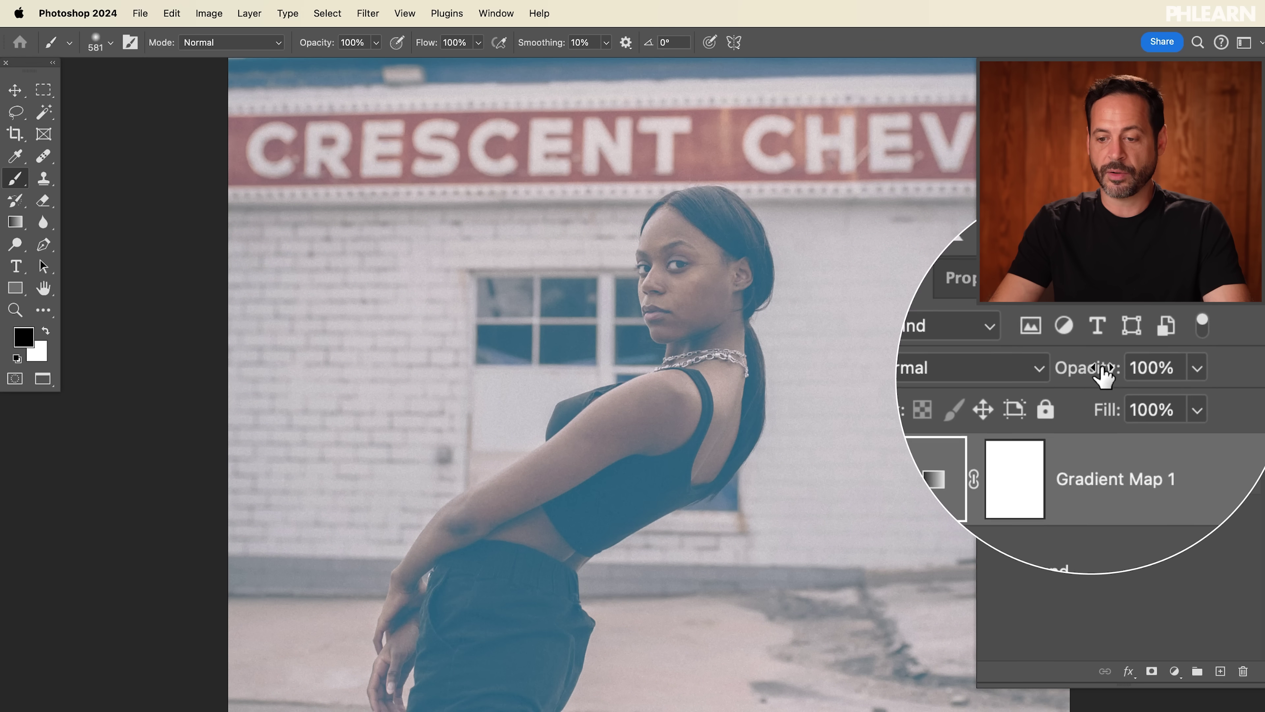
# Lower the Gradient Map 1 layer's opacity to 51% and check the grade by hiding and showing the layer
pyautogui.moveTo(1101, 371); pyautogui.dragTo(1085, 375)
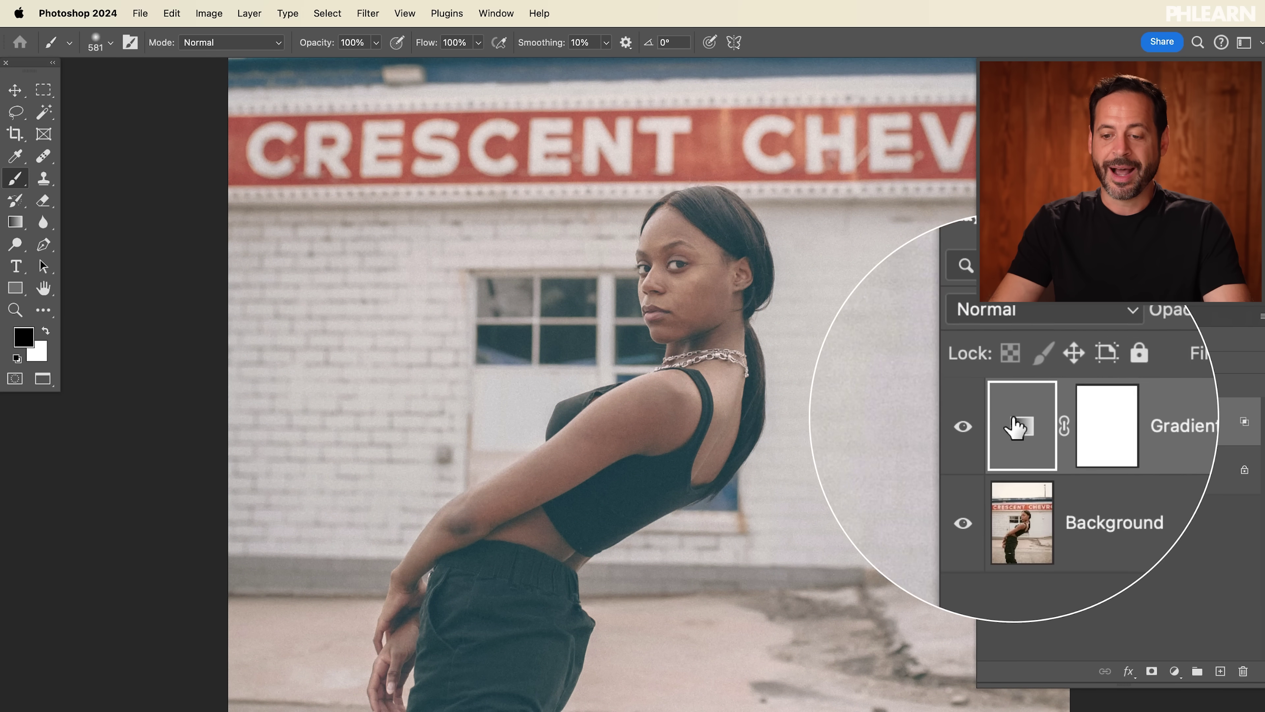
pyautogui.click(988, 423)
pyautogui.click(988, 423)
pyautogui.click(988, 423)
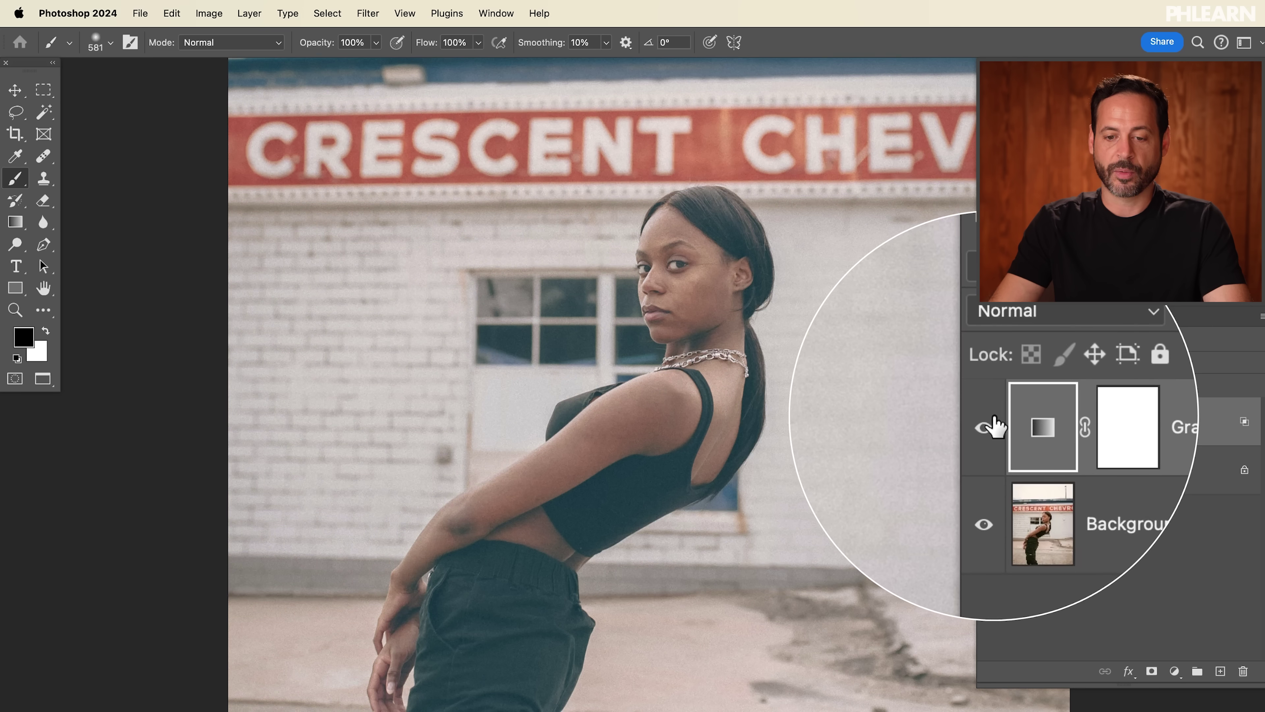
# Examine the woman and the wall up close, comparing the photo with the gradient map layer hidden and shown
pyautogui.scroll(-5, 731, 367)
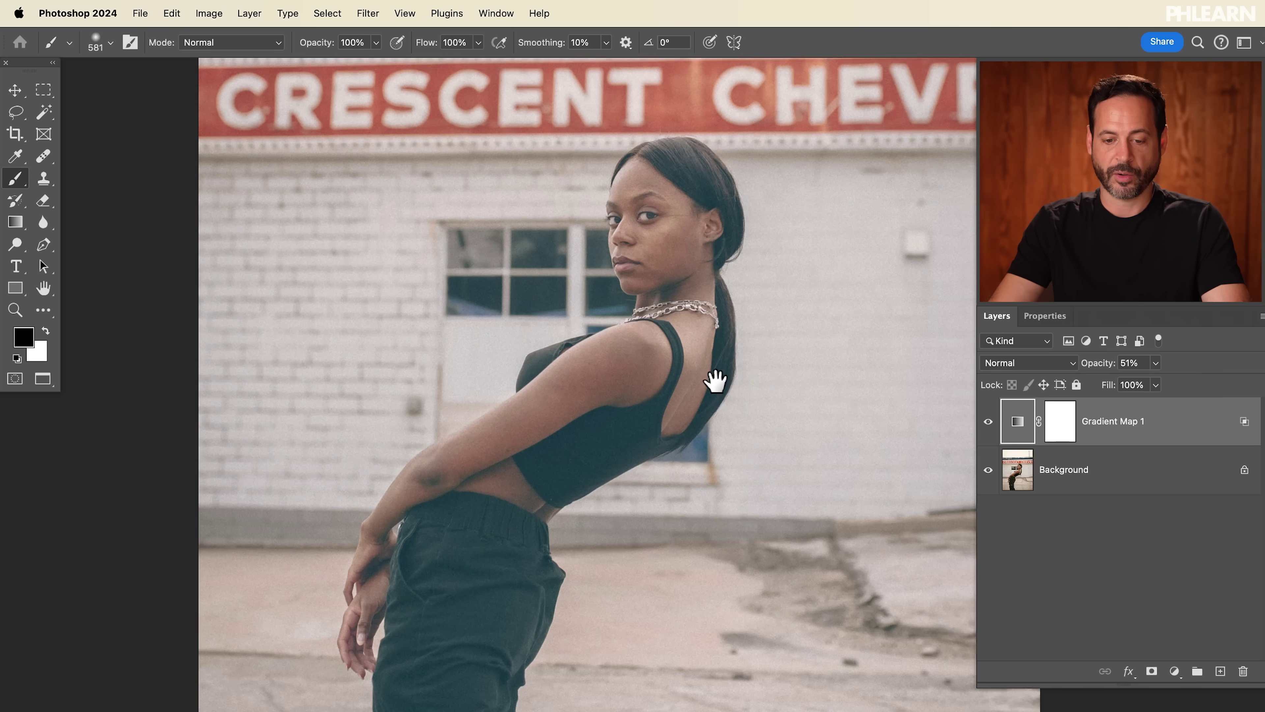
pyautogui.moveTo(706, 376); pyautogui.dragTo(618, 367)
pyautogui.click(988, 423)
pyautogui.click(988, 423)
pyautogui.scroll(1, 637, 329)
pyautogui.scroll(1, 637, 329)
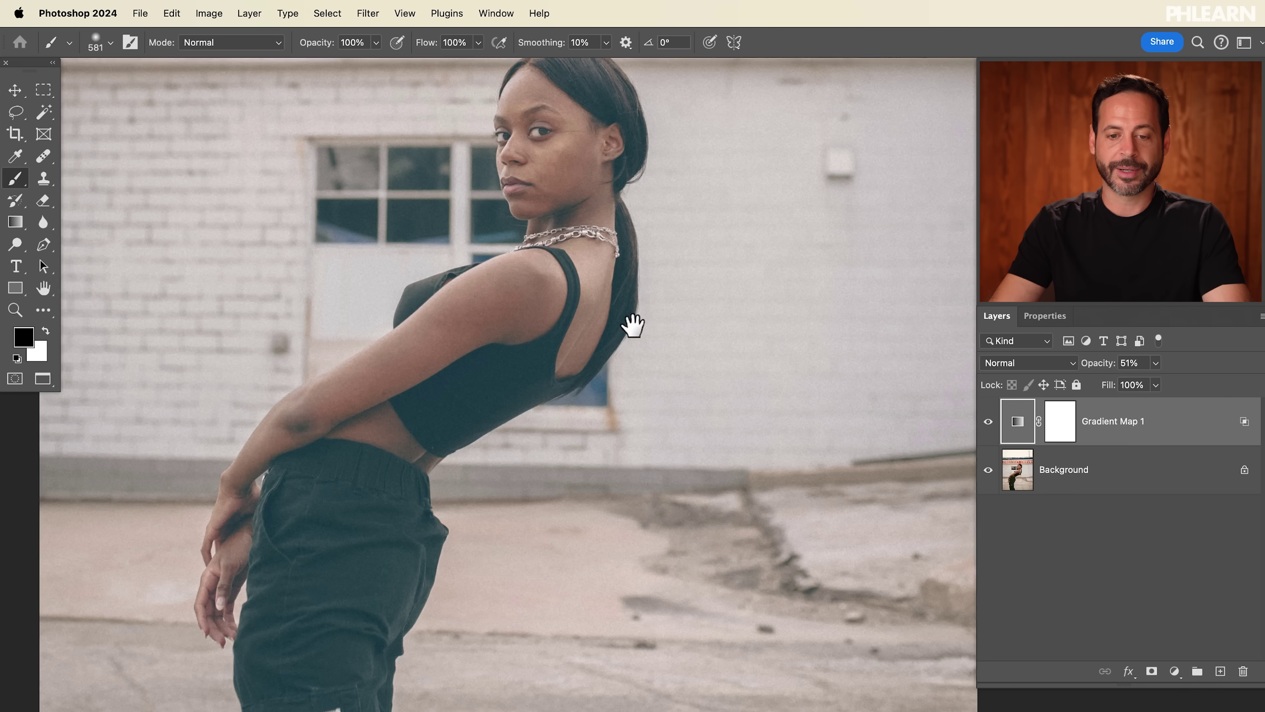
pyautogui.scroll(1, 621, 320)
pyautogui.click(989, 423)
pyautogui.click(990, 423)
pyautogui.click(989, 422)
pyautogui.click(989, 422)
pyautogui.click(987, 422)
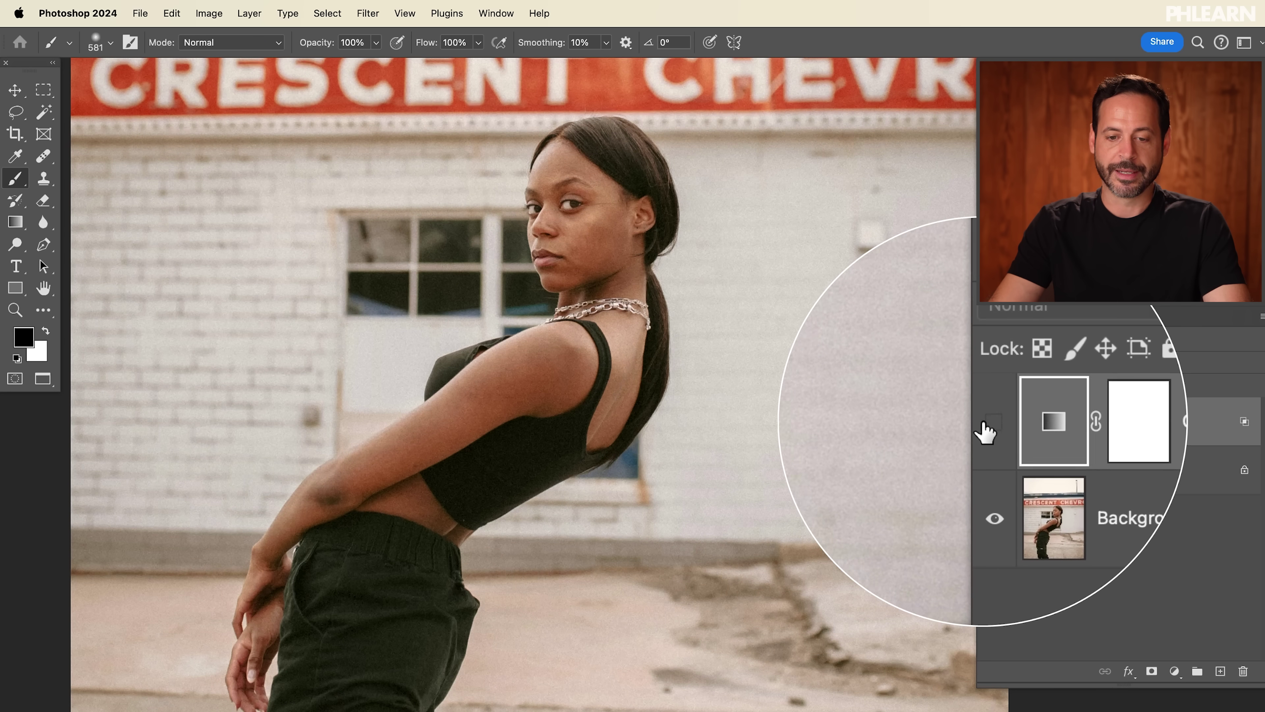
pyautogui.click(988, 422)
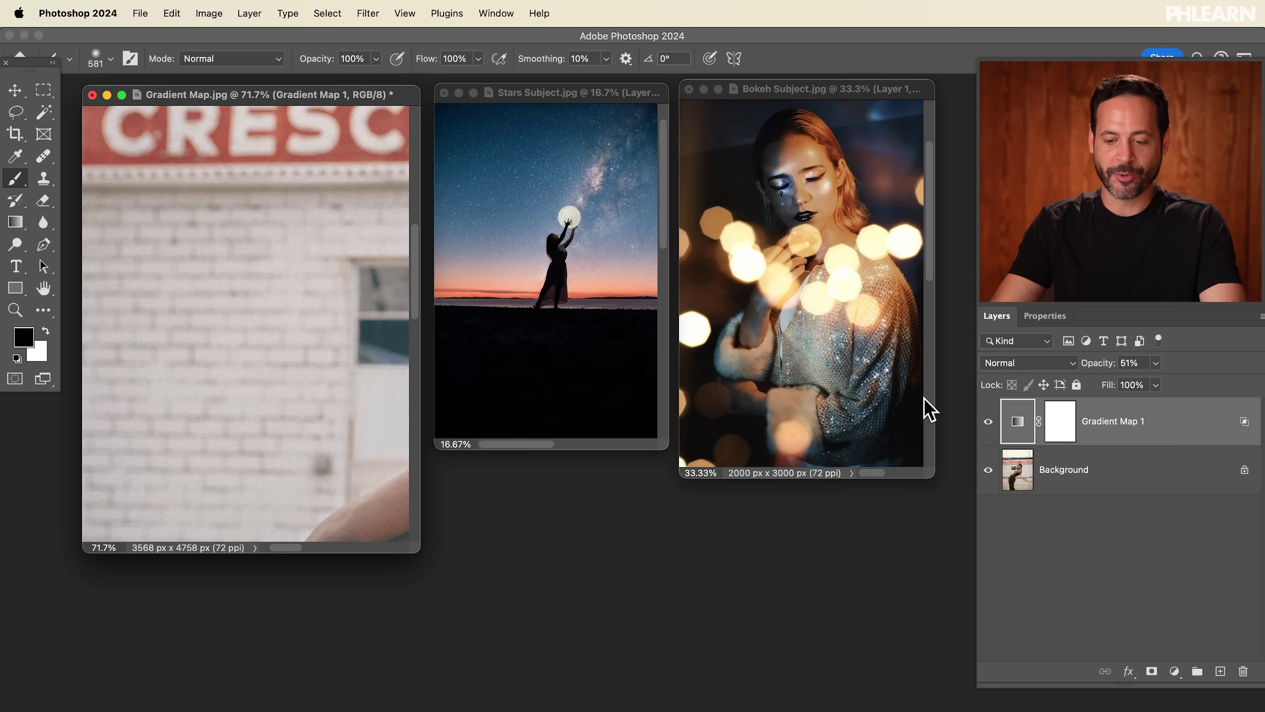
# Zoom Gradient Map.jpg out to 25% to view the graded portrait beside the stars and bokeh images
pyautogui.press('super+minus')
pyautogui.press('super+minus')
pyautogui.press('super+minus')
pyautogui.press('super+minus')
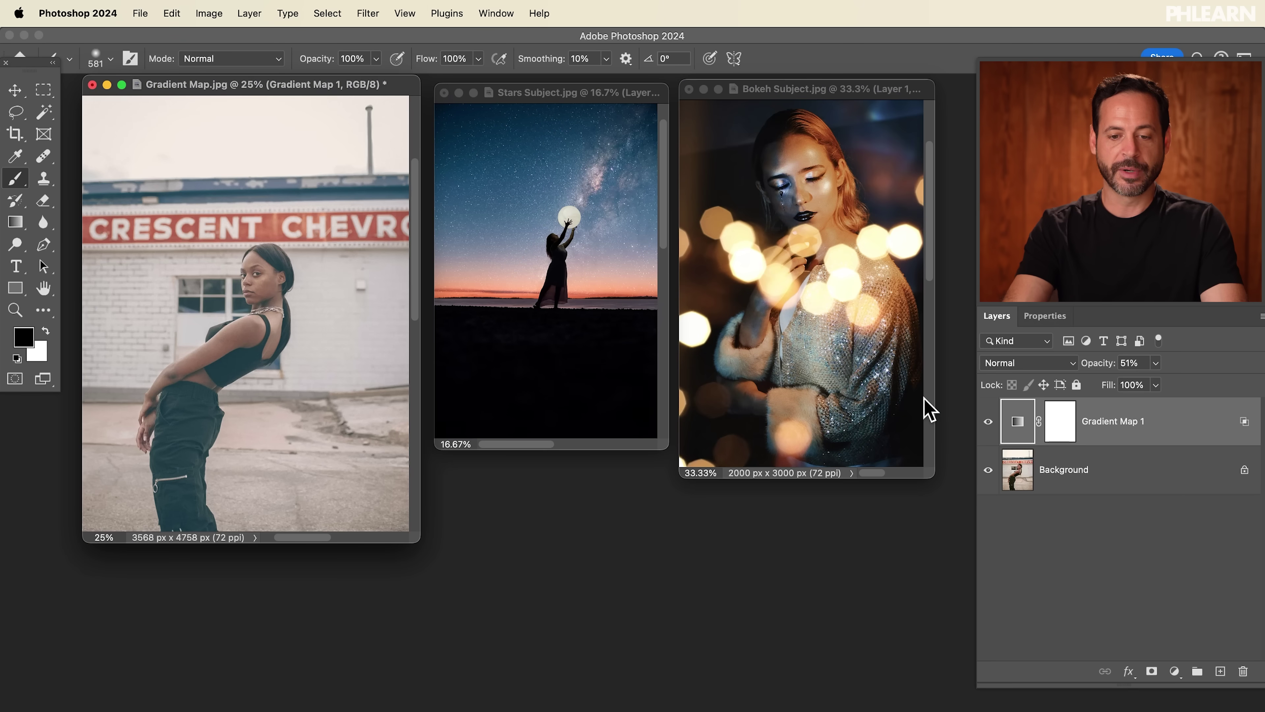